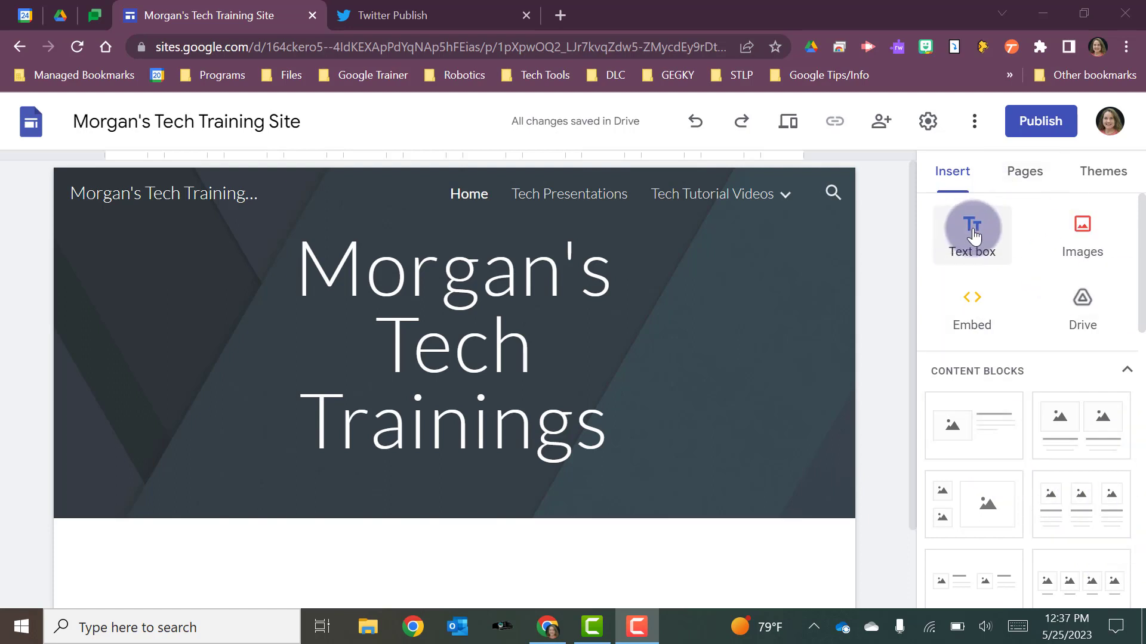
- Add a text box below the home page banner containing "This site if full of tech tips!"
click(1013, 171)
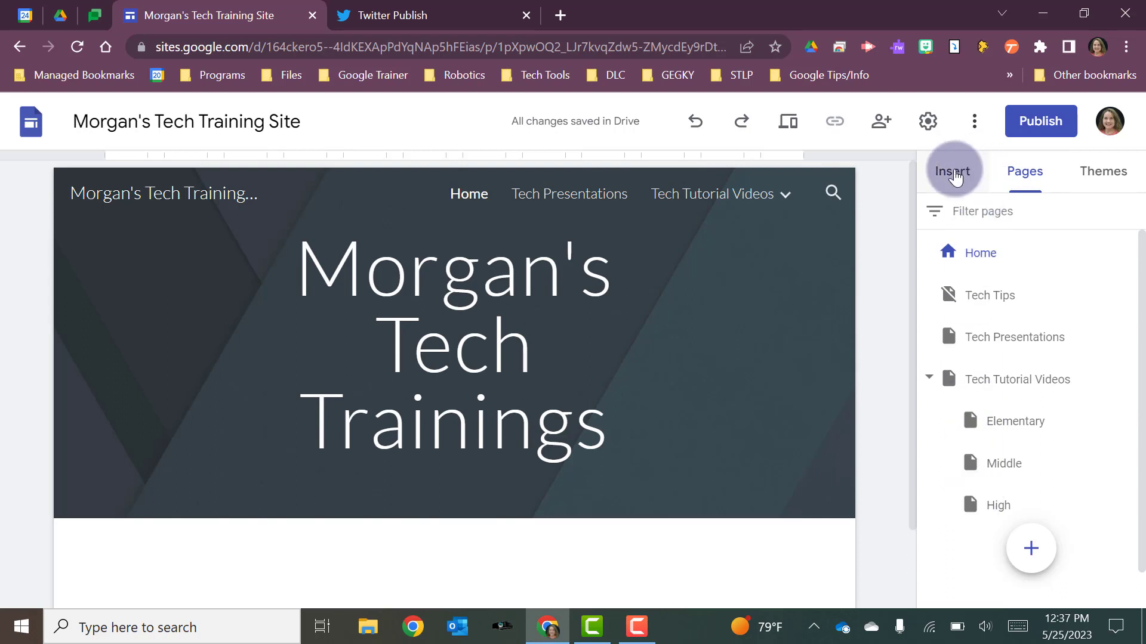
click(955, 178)
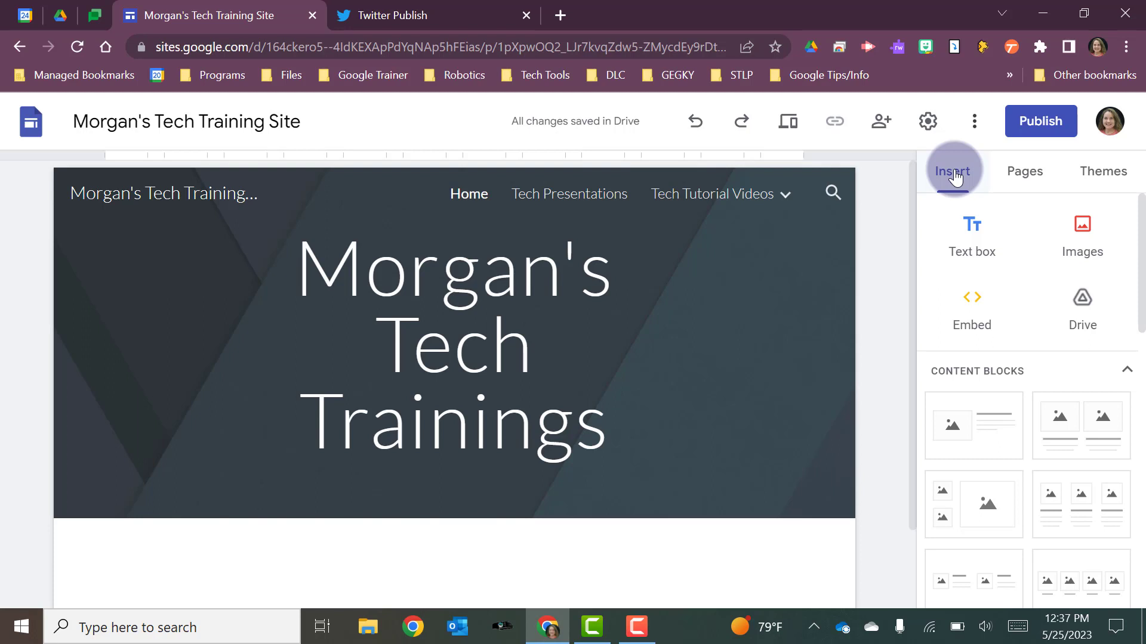
click(980, 233)
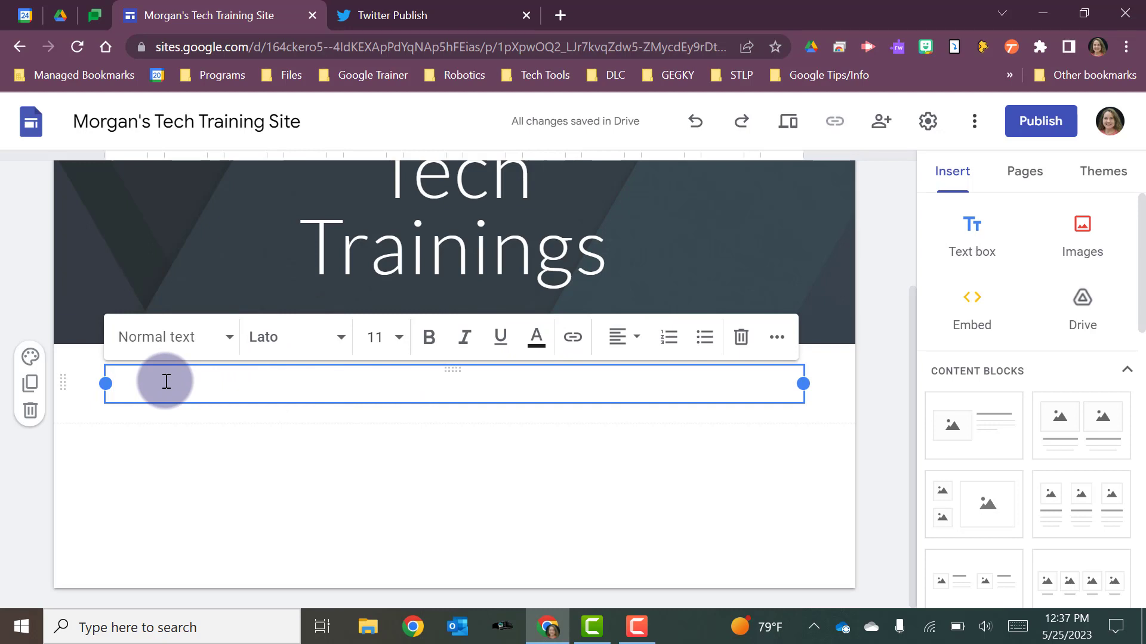
text(This site if full of tech tips!)
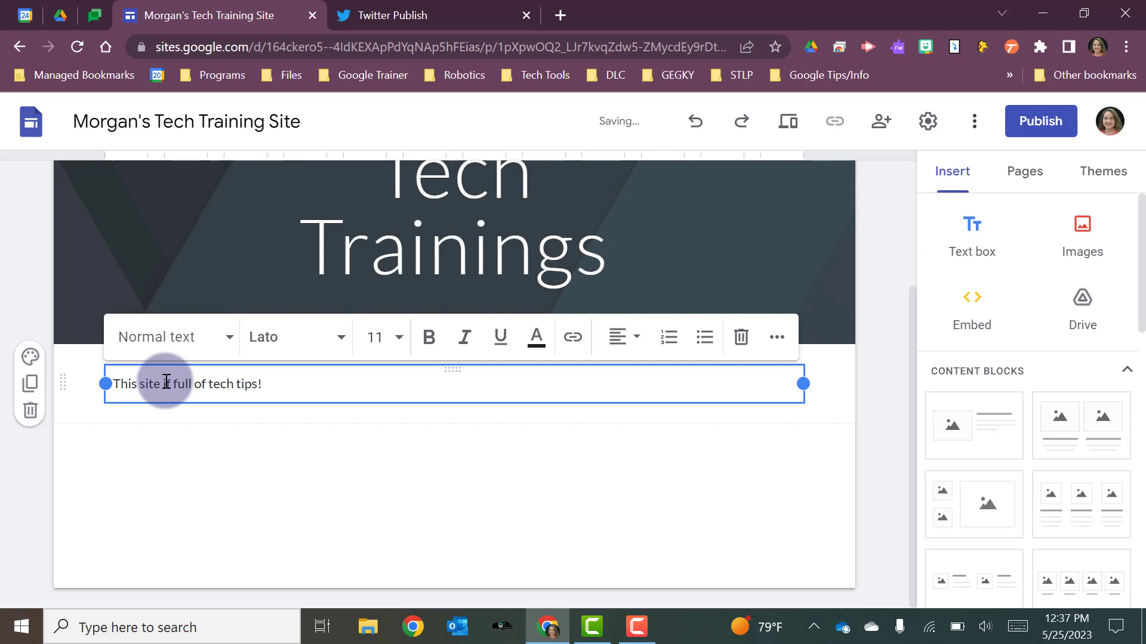
- Try the Title, Heading and Subheading styles on the whole sentence, and settle on Heading
drag(268, 387, 112, 383)
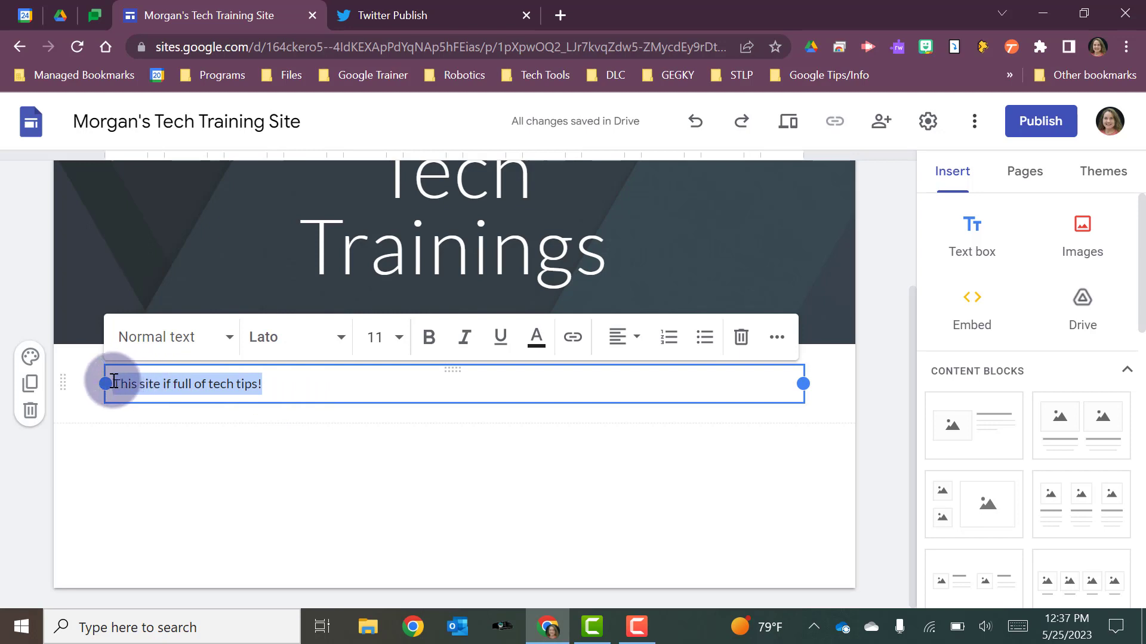
click(232, 341)
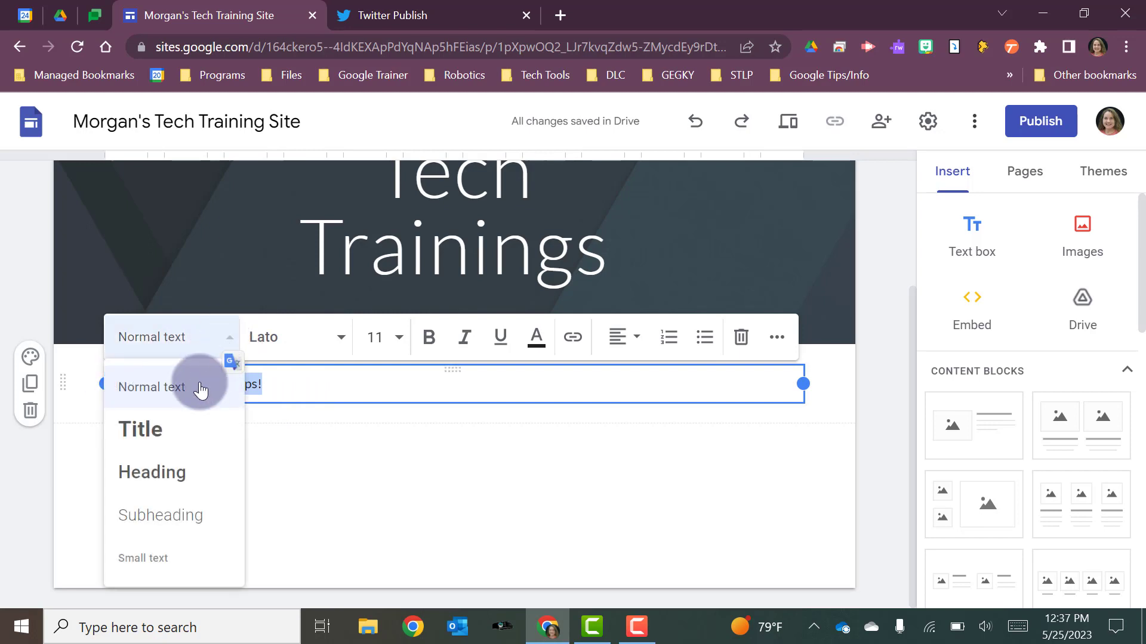
click(180, 429)
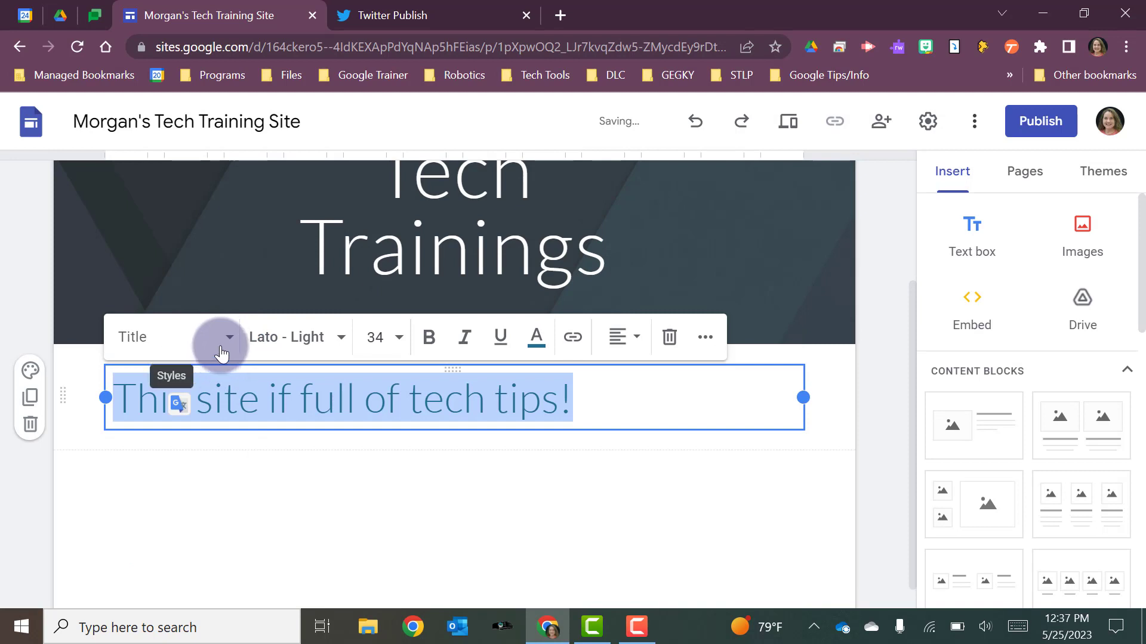
click(228, 354)
click(164, 478)
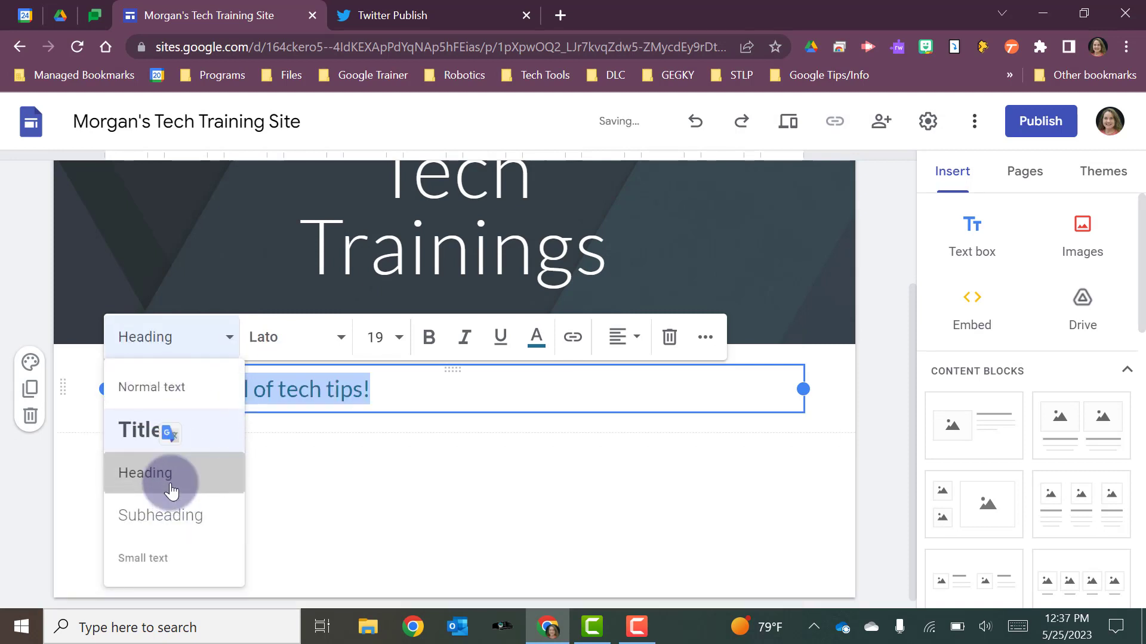
click(230, 345)
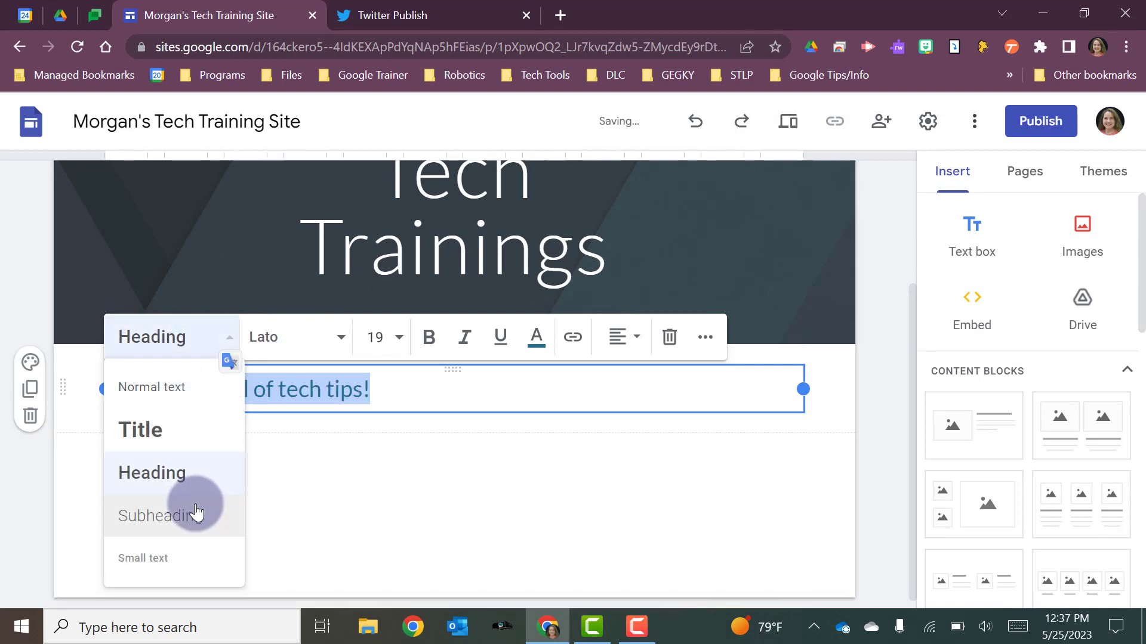
click(197, 512)
click(222, 337)
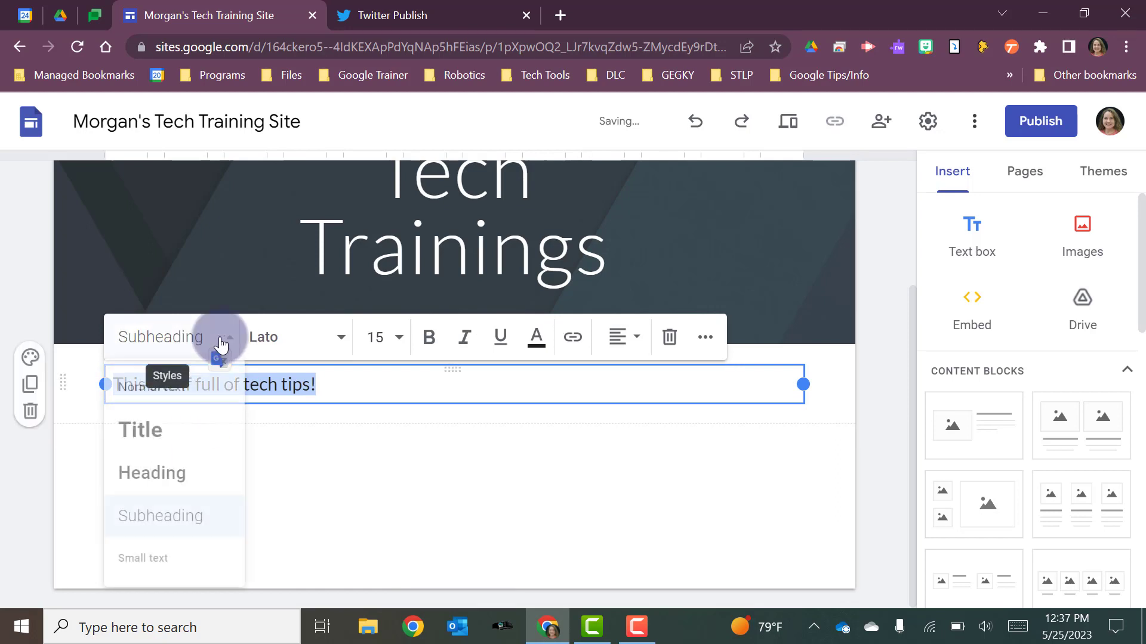
click(189, 472)
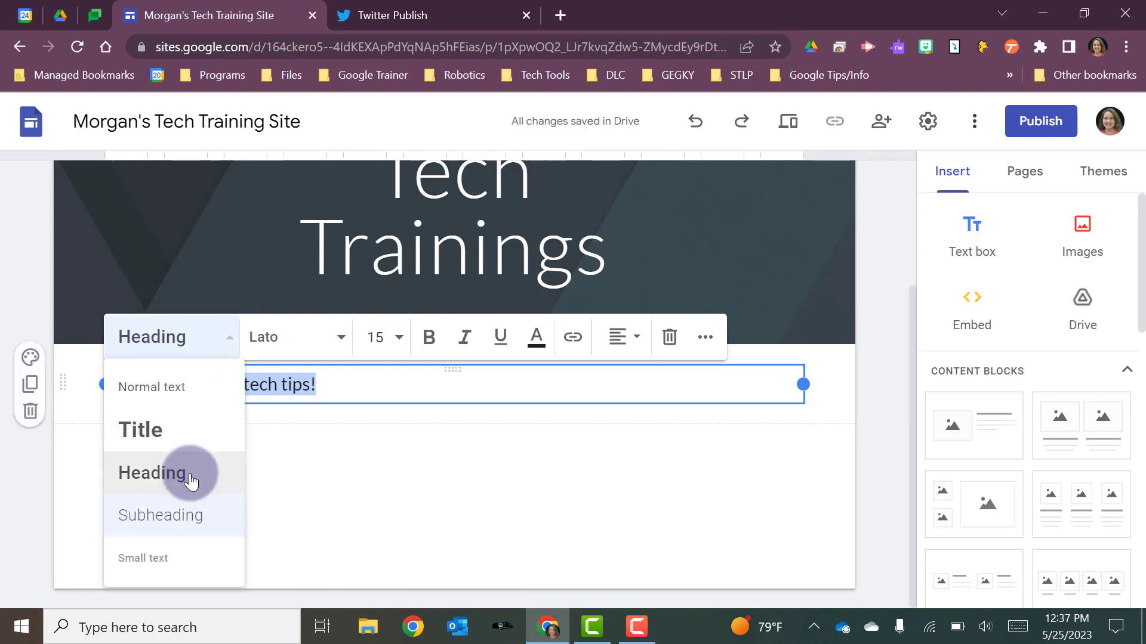
- Change the sentence's font to Clicker Script
click(342, 337)
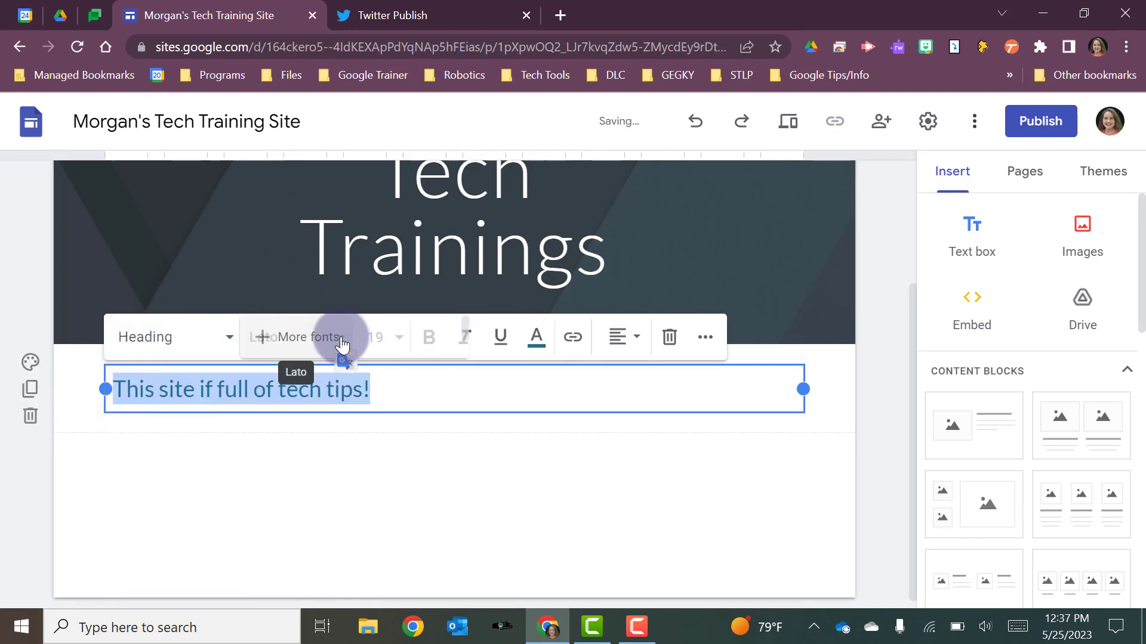
click(341, 337)
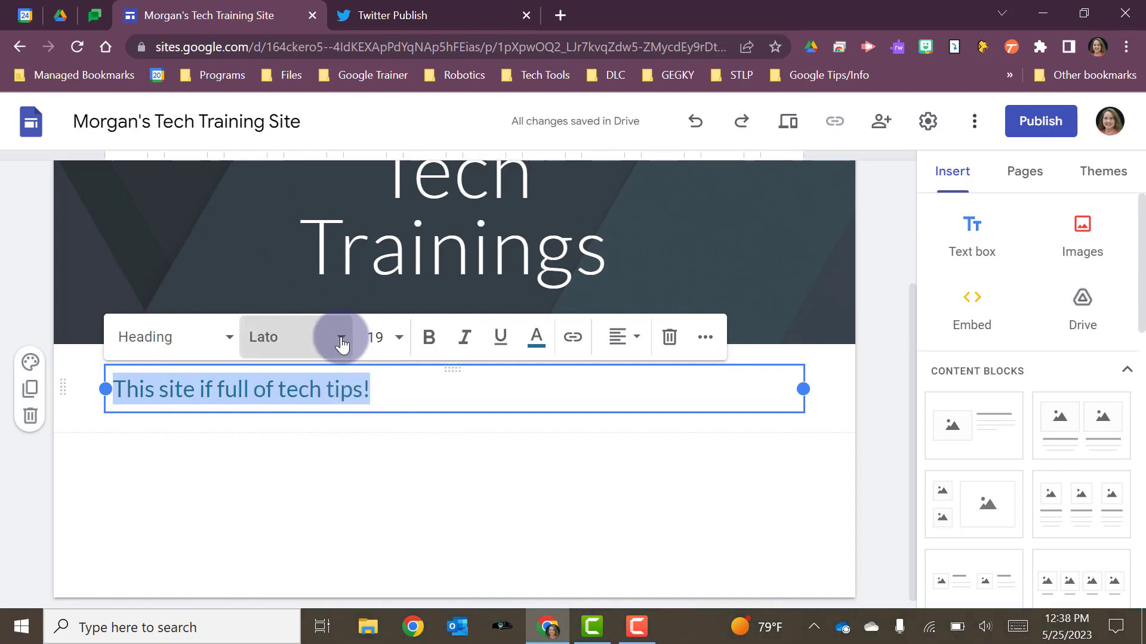
click(342, 340)
scroll(278, 534, down, 2)
scroll(280, 539, down, 8)
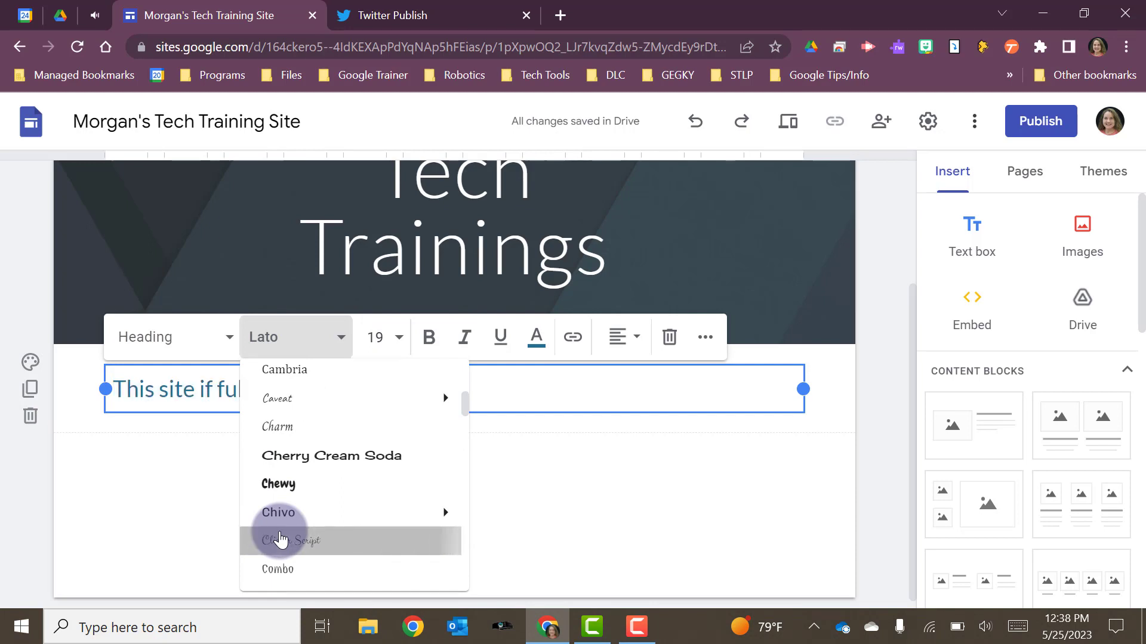
click(280, 540)
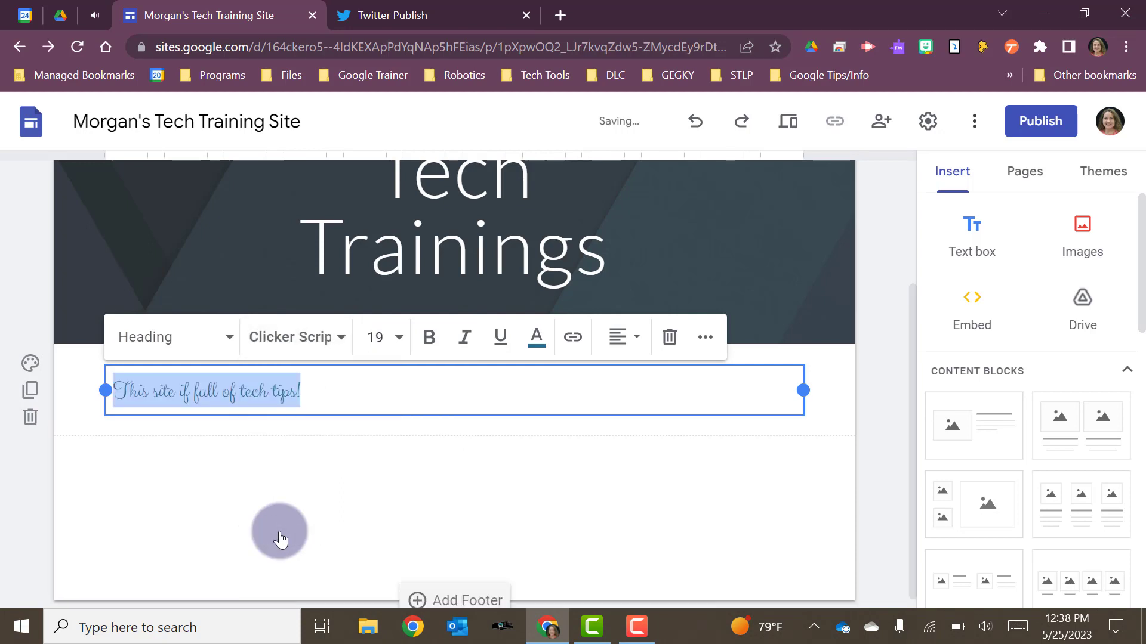
- Set the sentence's font size to 24
click(400, 335)
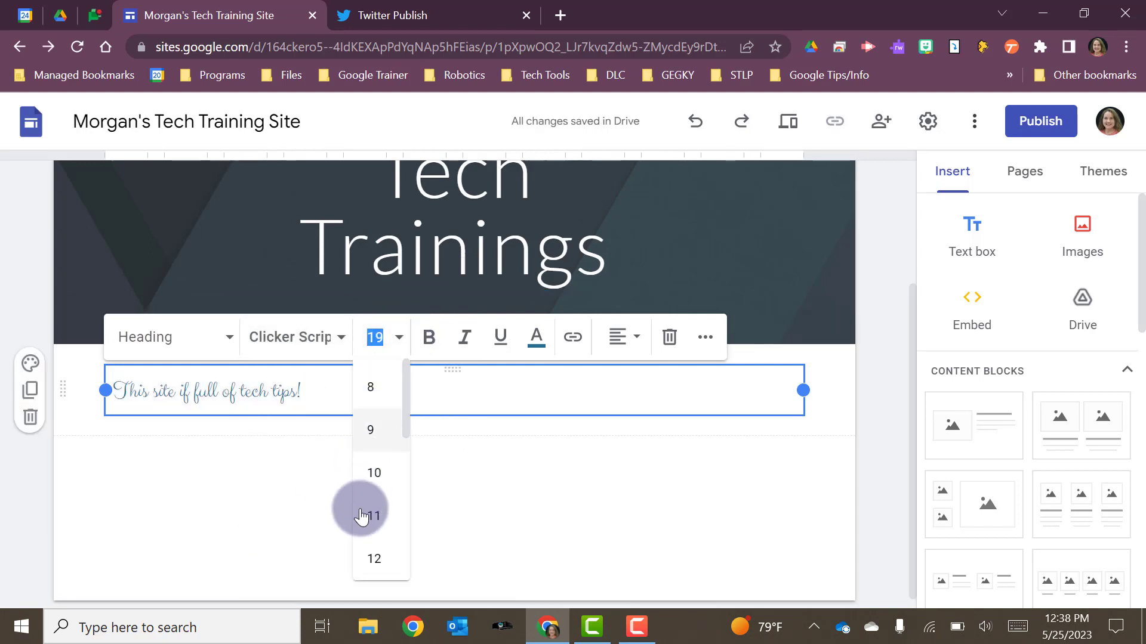
scroll(361, 525, down, 3)
click(365, 535)
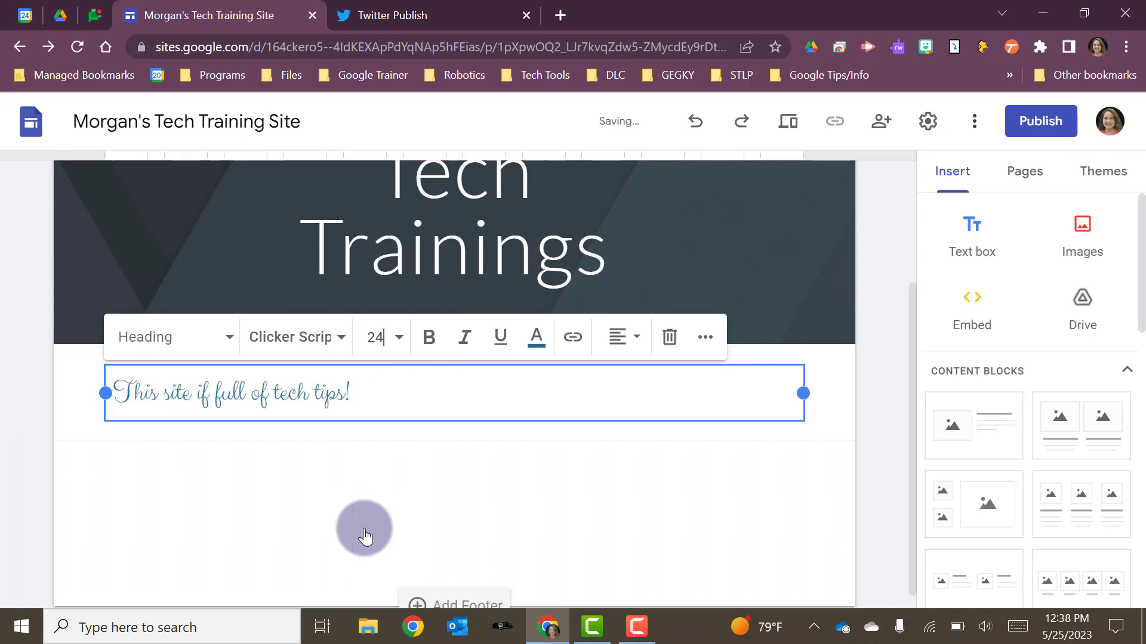
- Center the sentence in its text box and color its text green
click(608, 339)
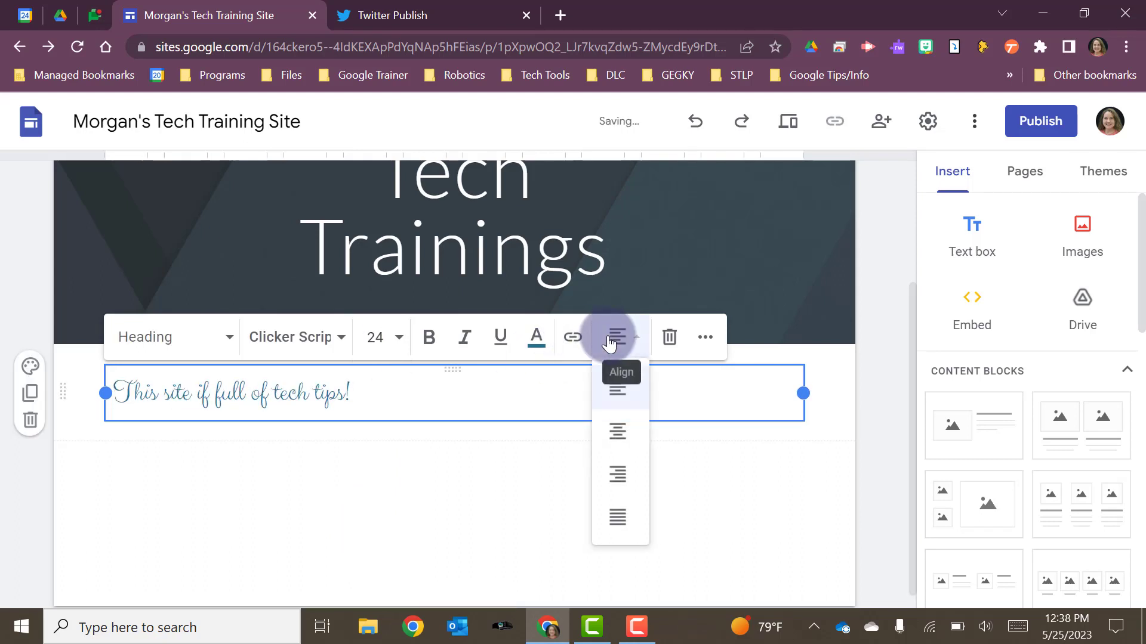
click(617, 432)
click(534, 340)
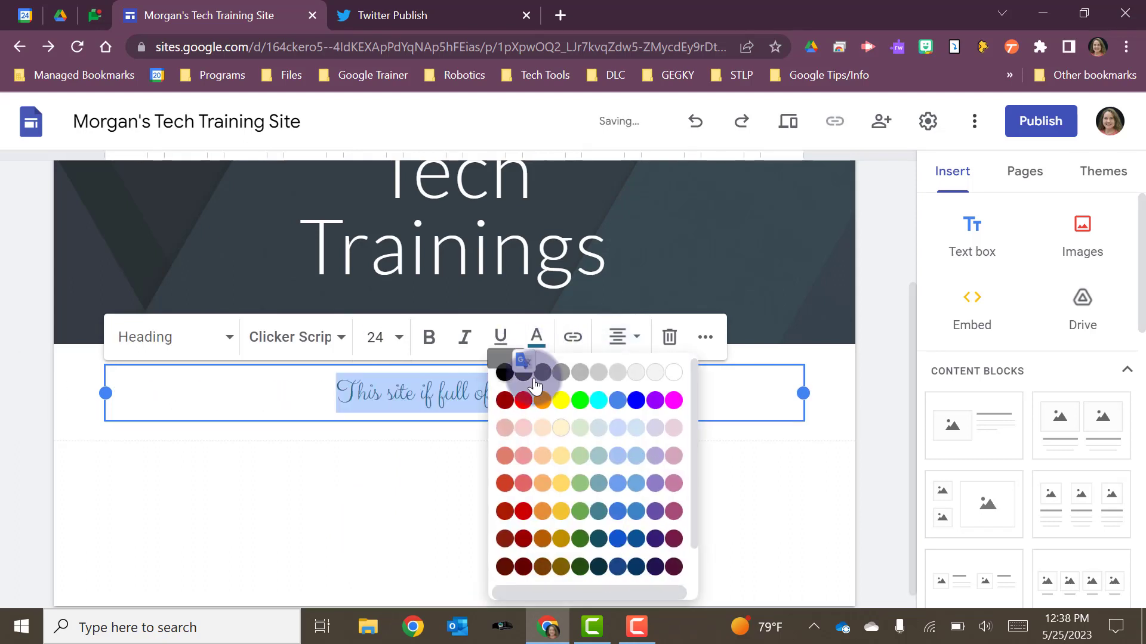
click(598, 483)
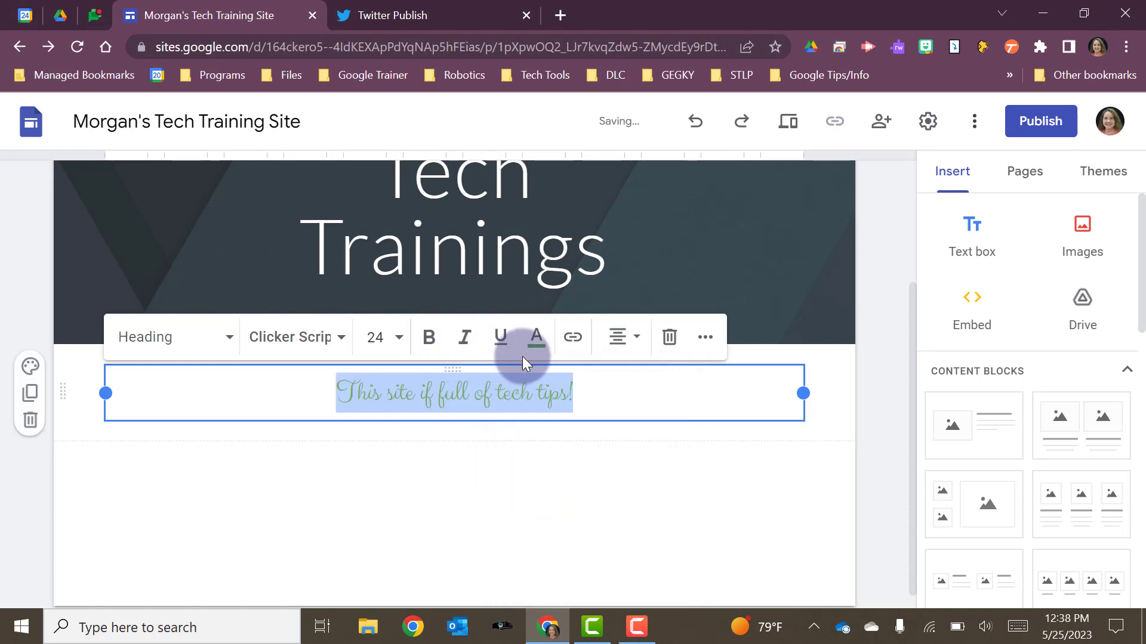
click(706, 337)
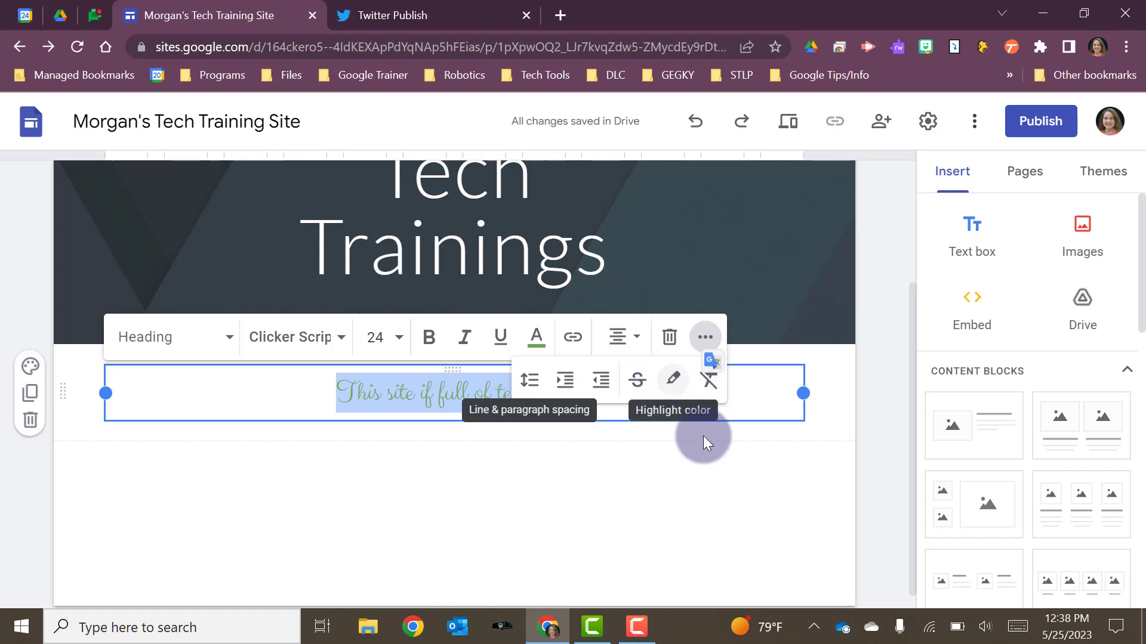
click(642, 470)
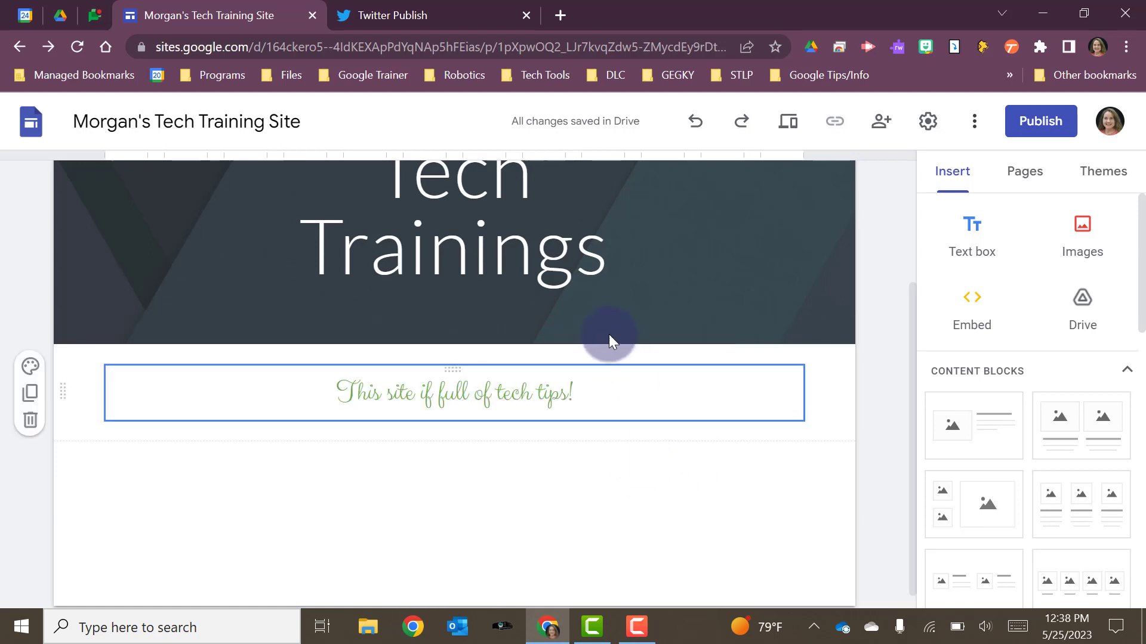
- Narrow the text box until the sentence wraps onto two lines, and stretch it back to full width
click(576, 408)
drag(791, 390, 276, 385)
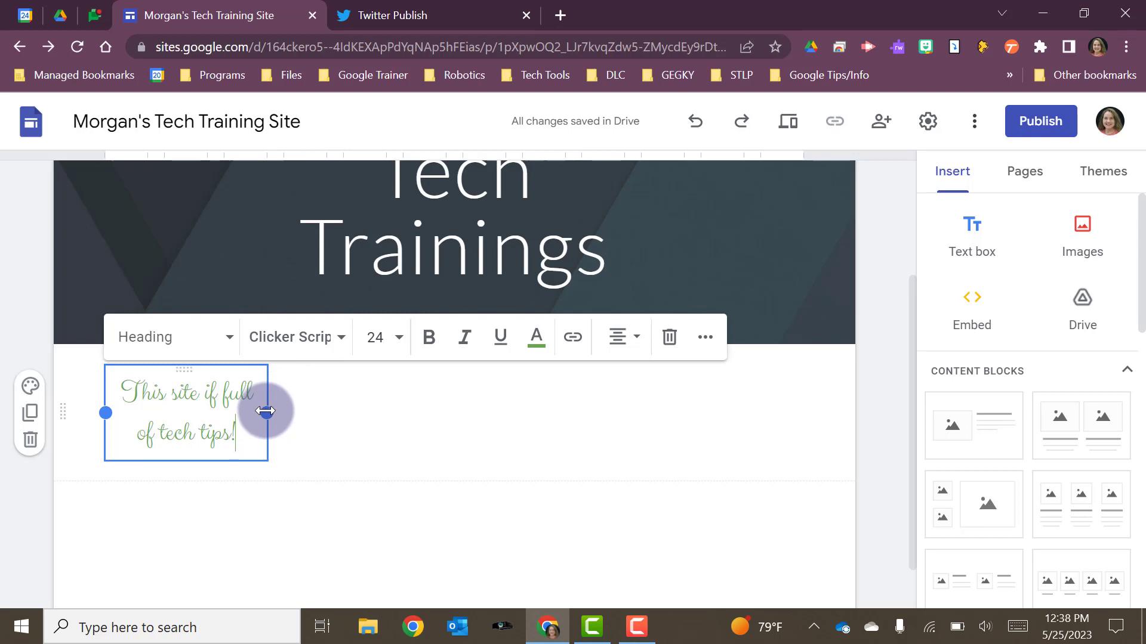
drag(266, 411, 785, 377)
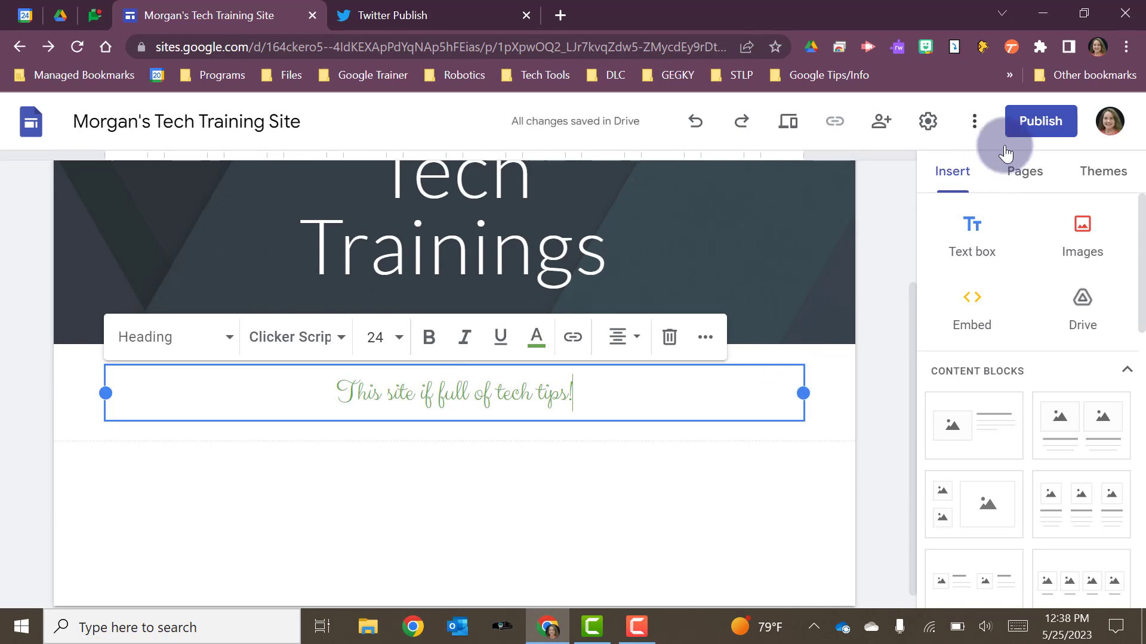
- Upload the image IMG_0878 (1) from the Pictures folder to the page
click(1081, 227)
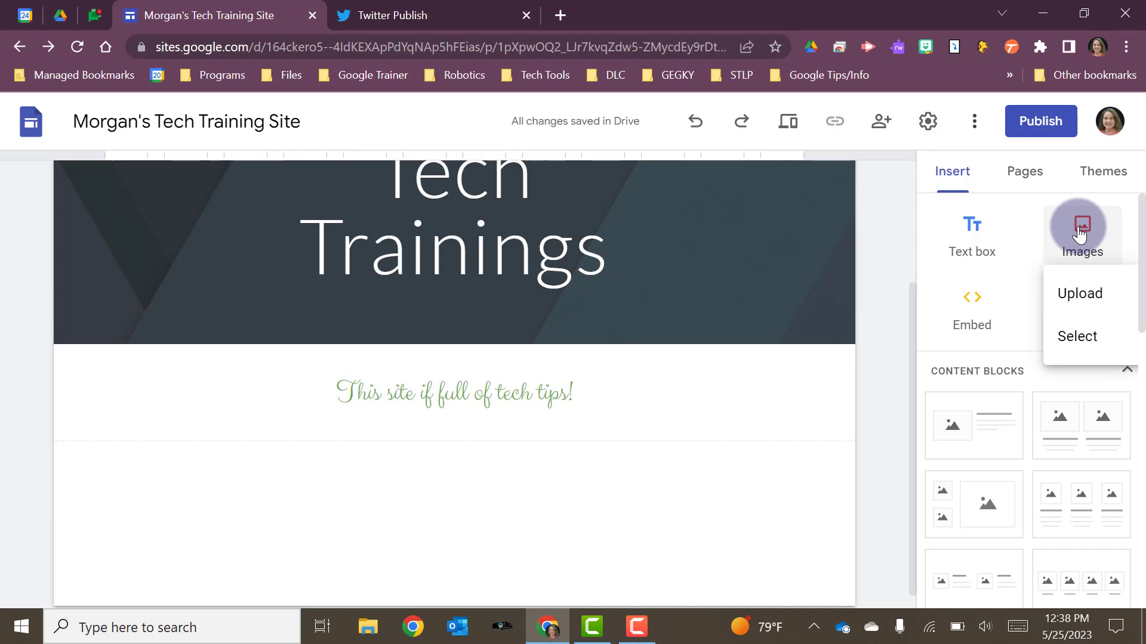
click(1072, 294)
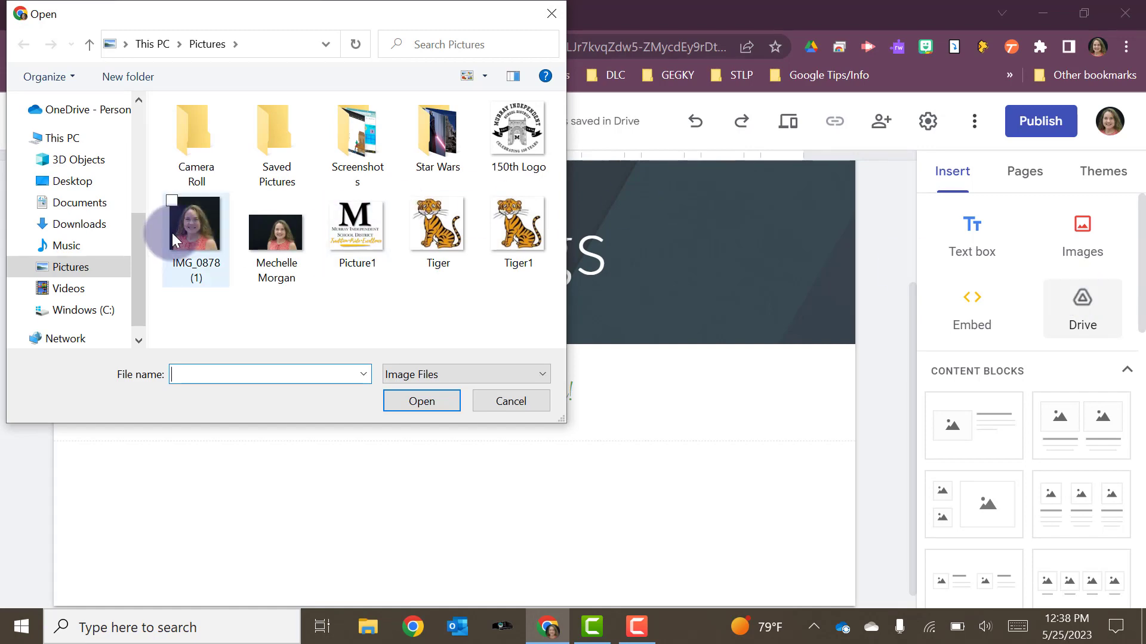
click(195, 235)
click(397, 399)
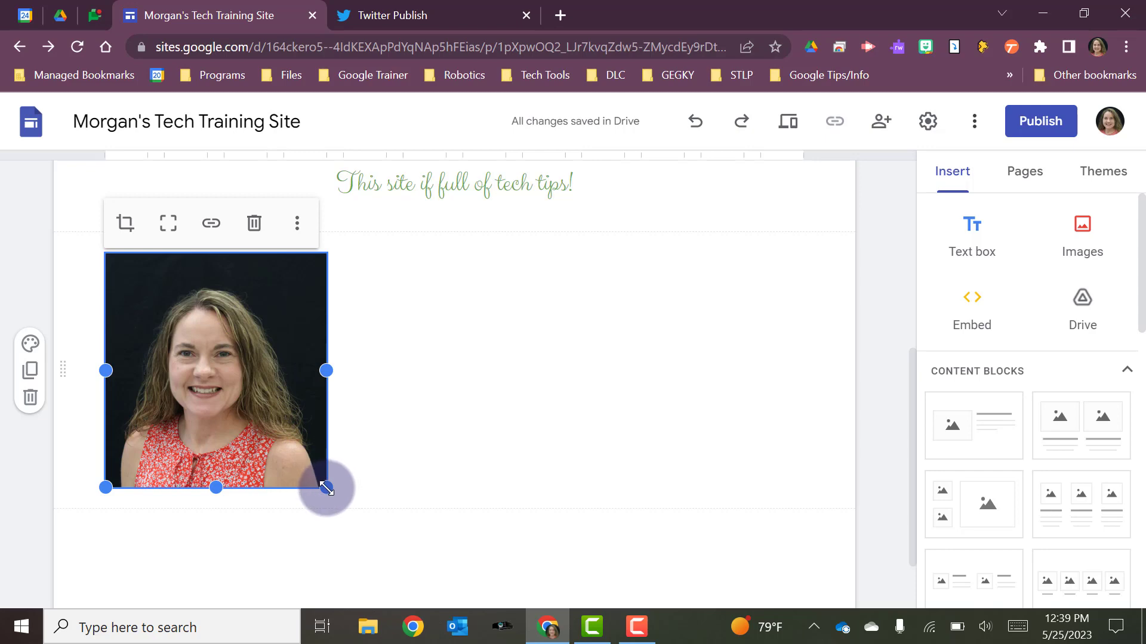
- Shrink the uploaded photo from its corner and move it to the center of its section
drag(326, 487, 304, 471)
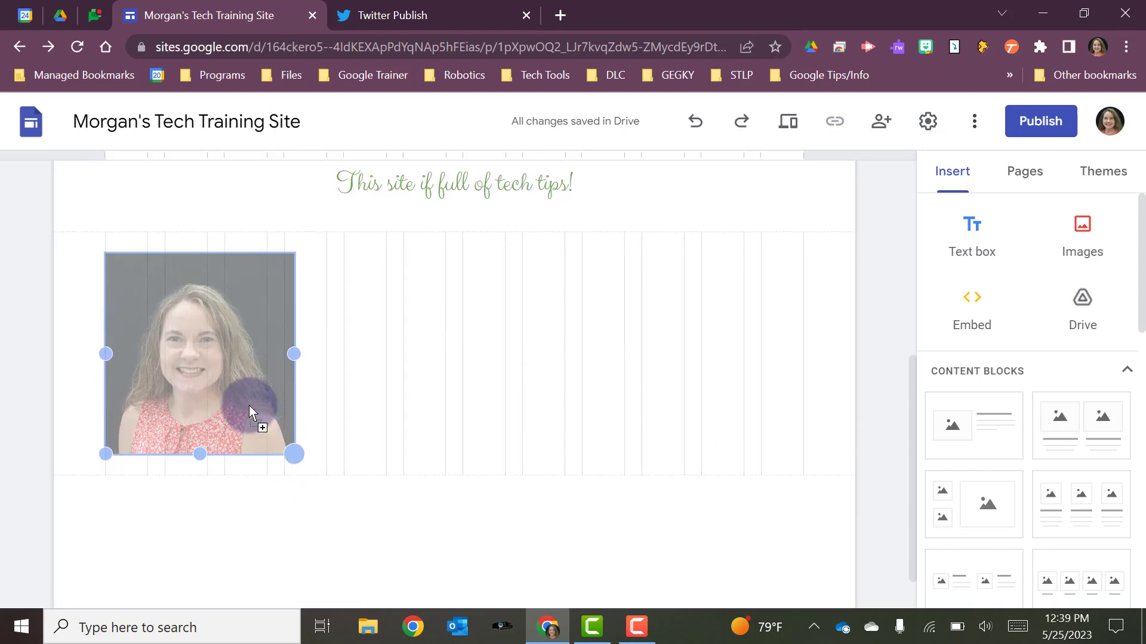
drag(249, 406, 254, 411)
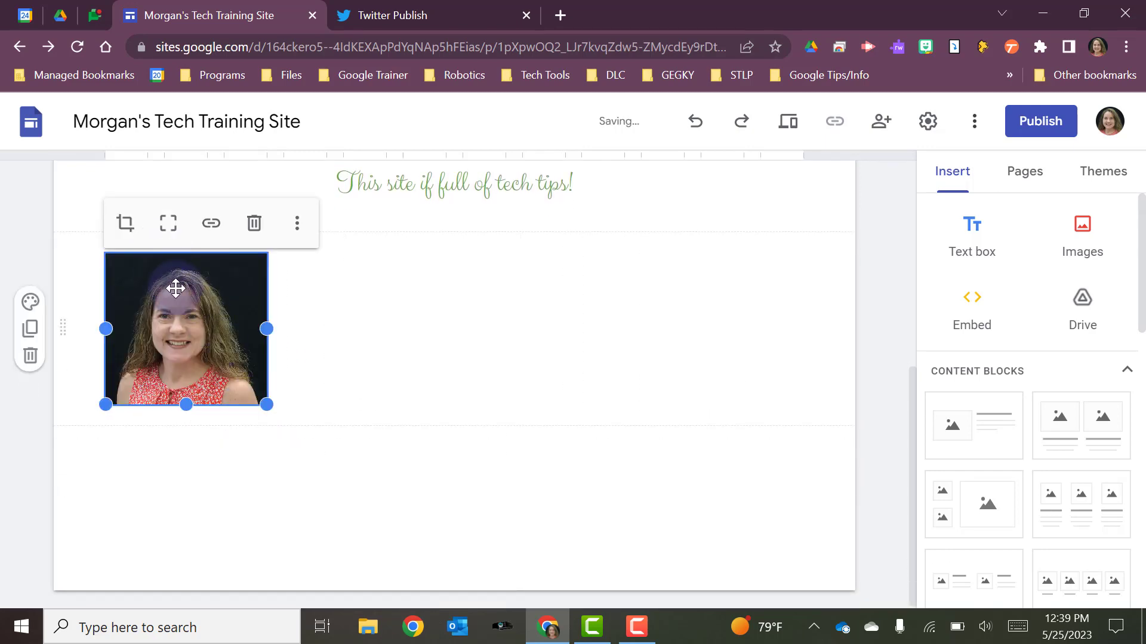
drag(188, 305, 446, 303)
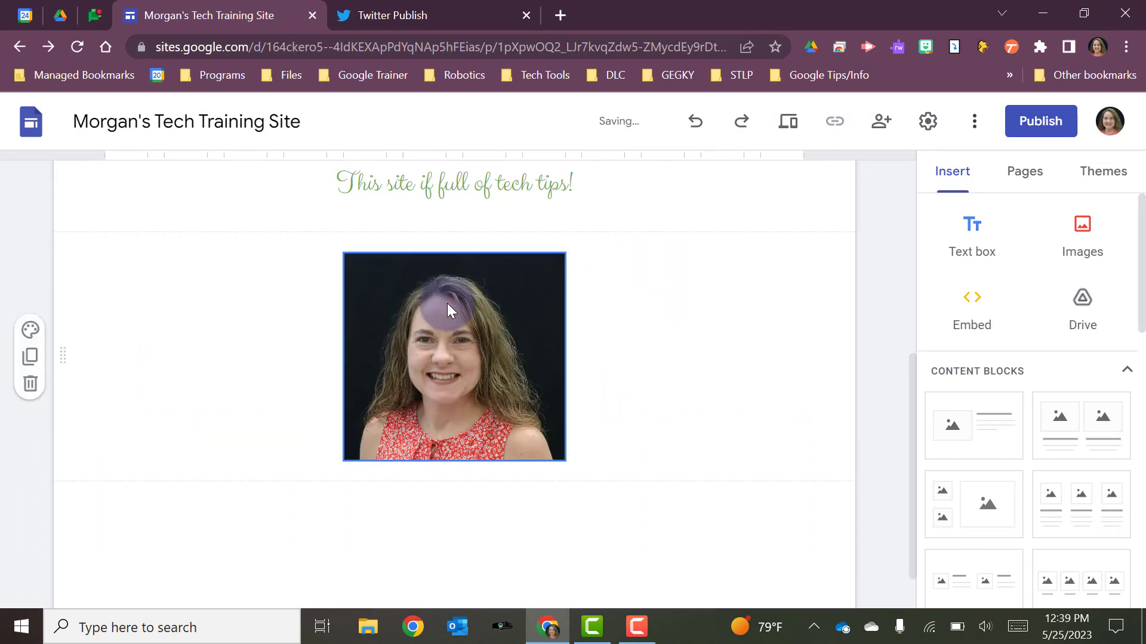
- Move the photo into the sentence's section, at the far right beside the text box, and select the text box
scroll(447, 303, up, 1)
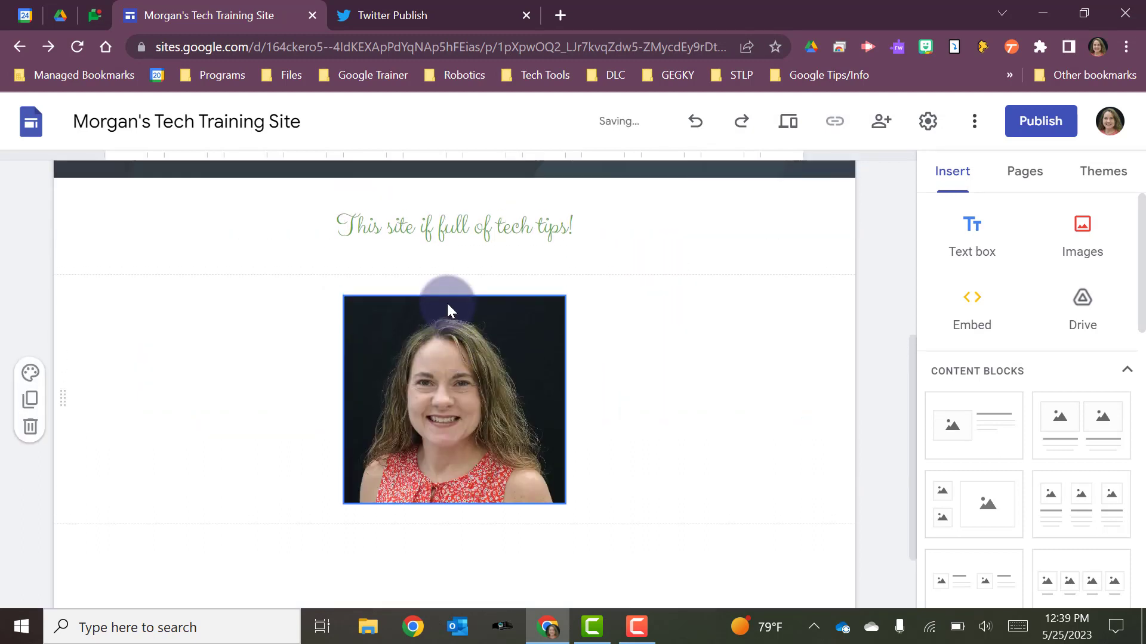
click(629, 243)
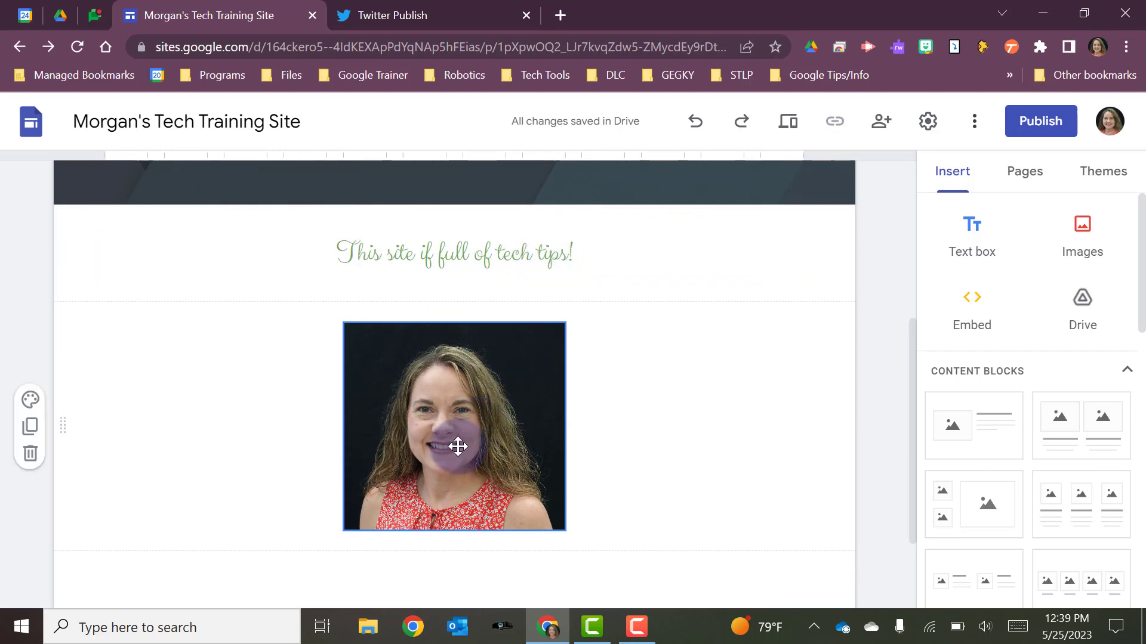
drag(458, 446, 815, 221)
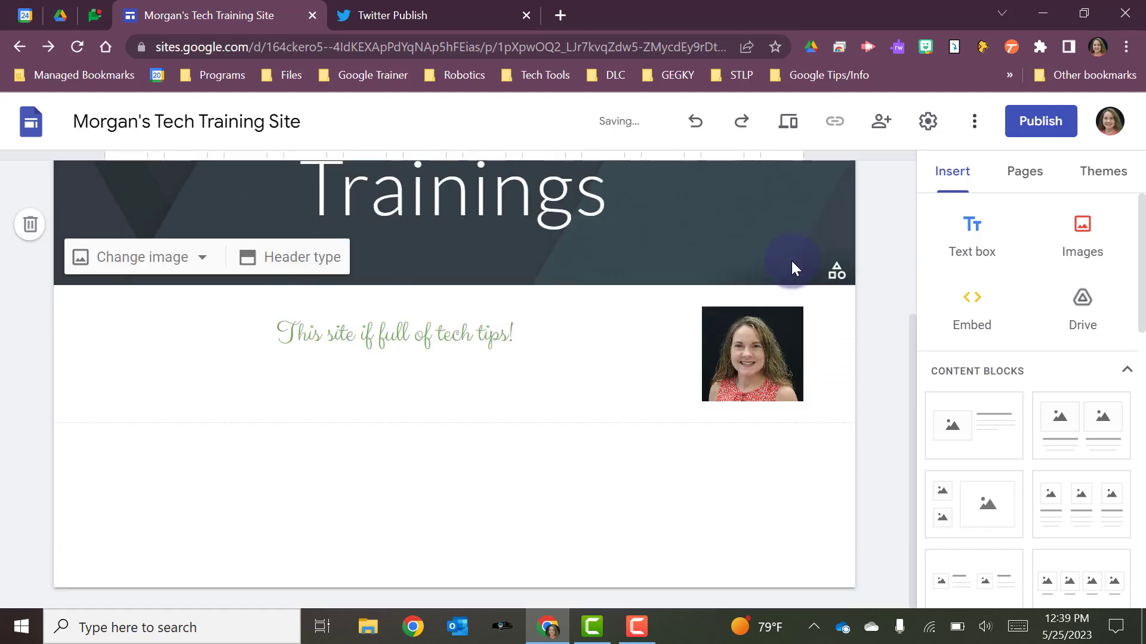
click(624, 385)
click(731, 364)
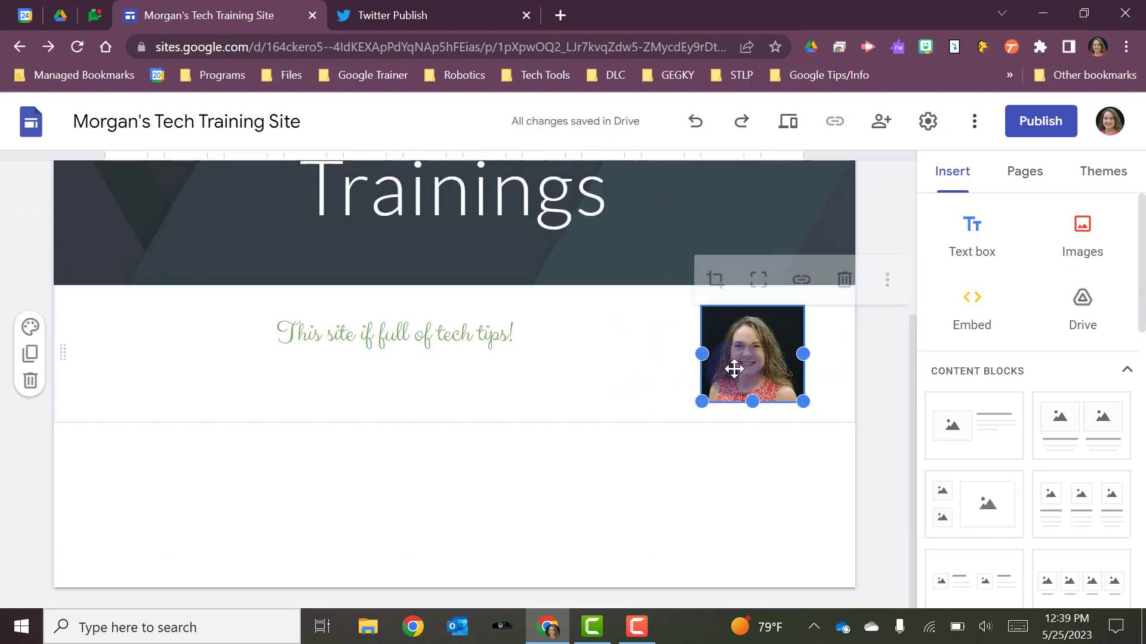
click(678, 339)
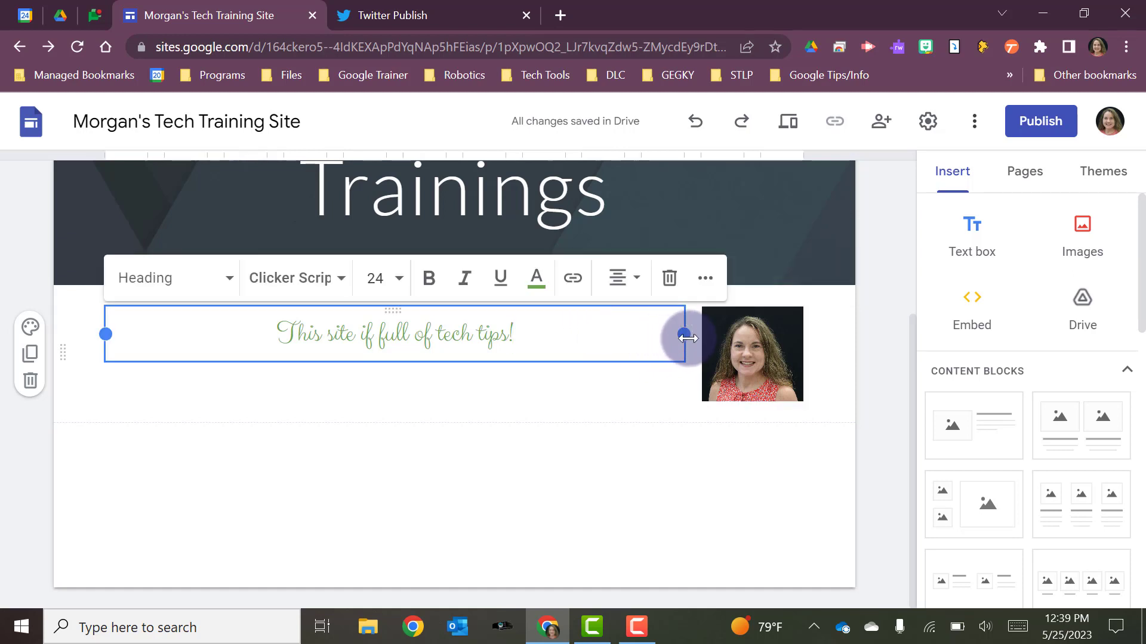
- Narrow the sentence's text box to about half the section width and move the photo directly beside it
drag(678, 339, 432, 377)
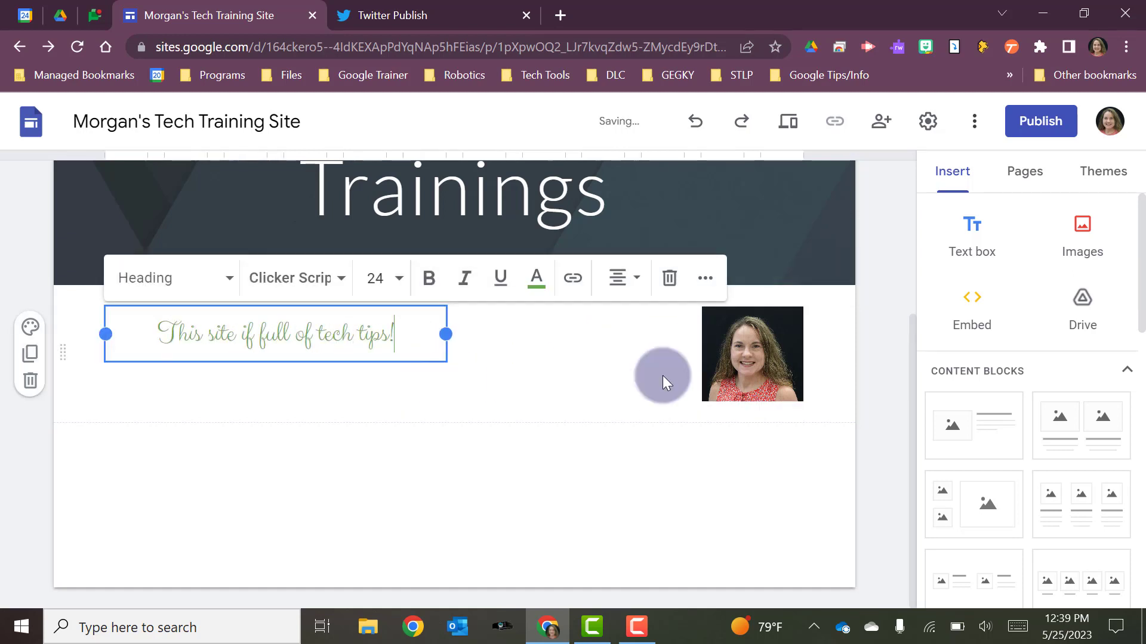
drag(731, 366, 510, 346)
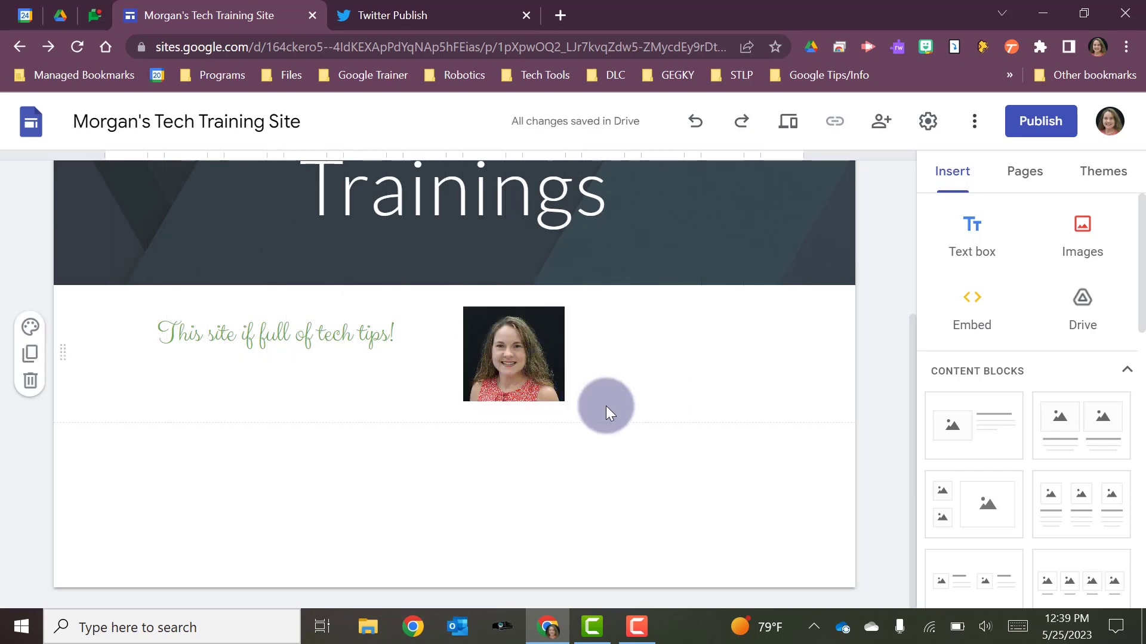
- Search Google Images for "Tiger" and insert the first result, the tiger walking through grass, on the page
click(1080, 252)
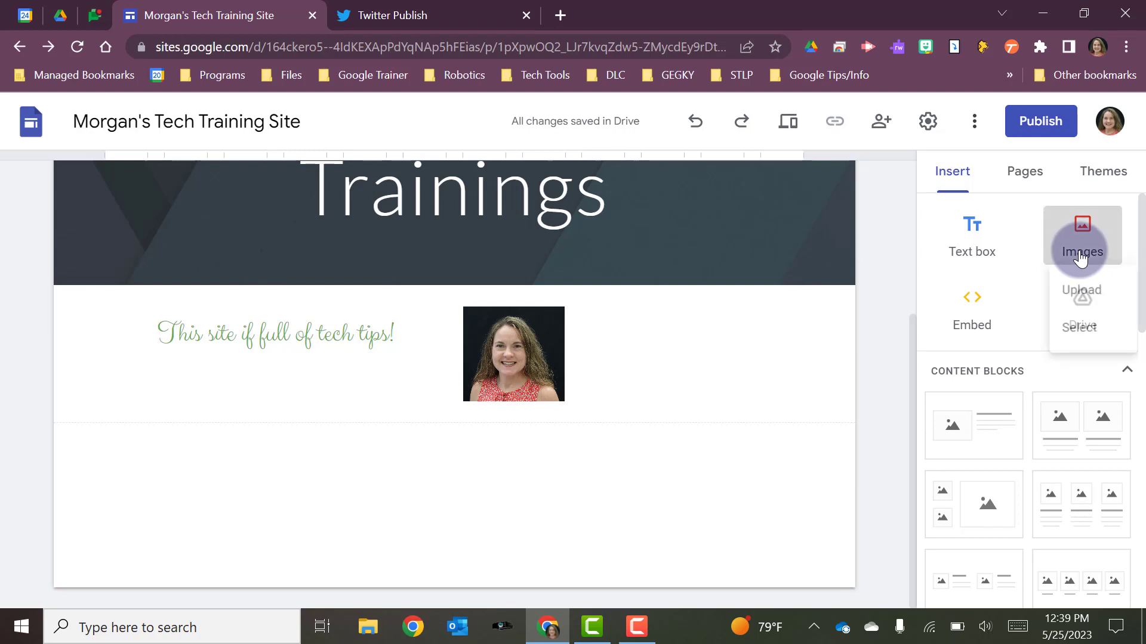
click(1068, 338)
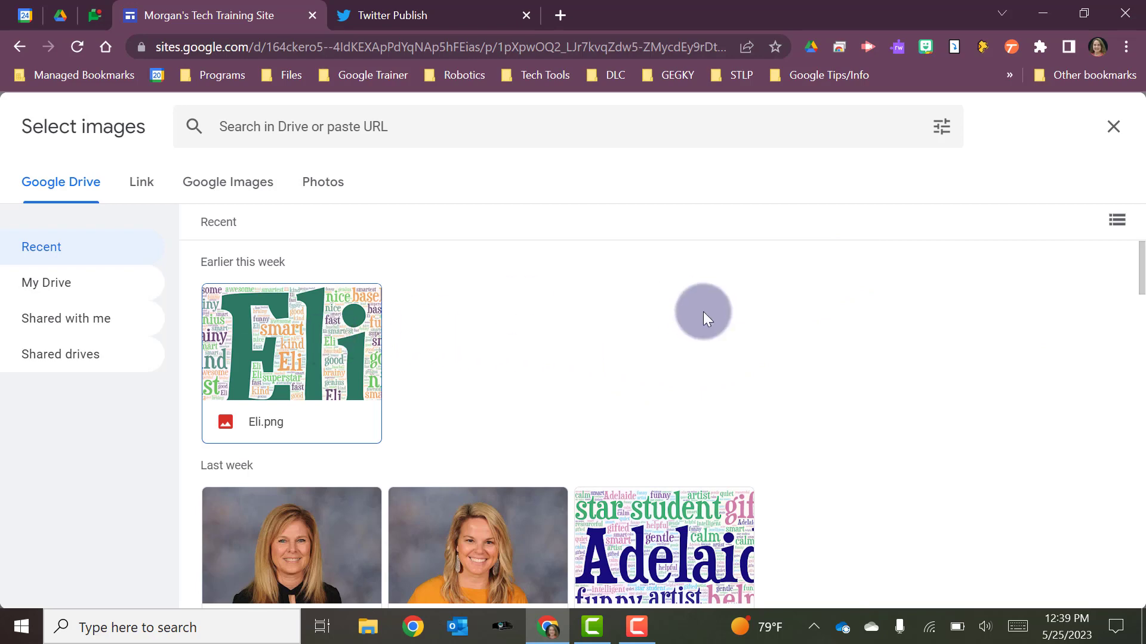
click(148, 180)
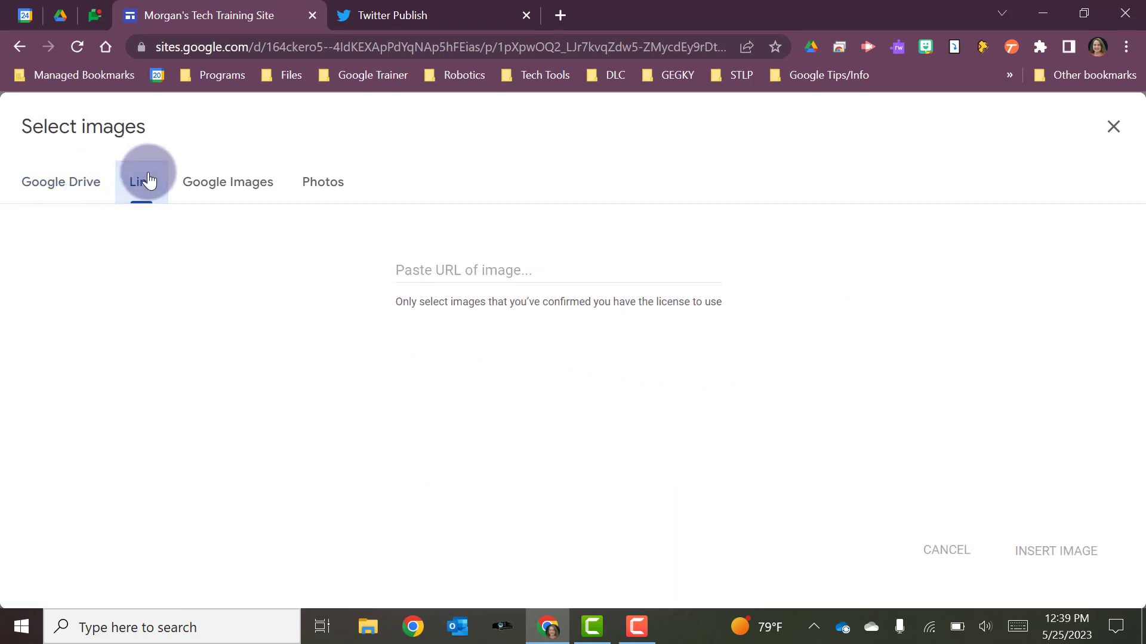
click(218, 183)
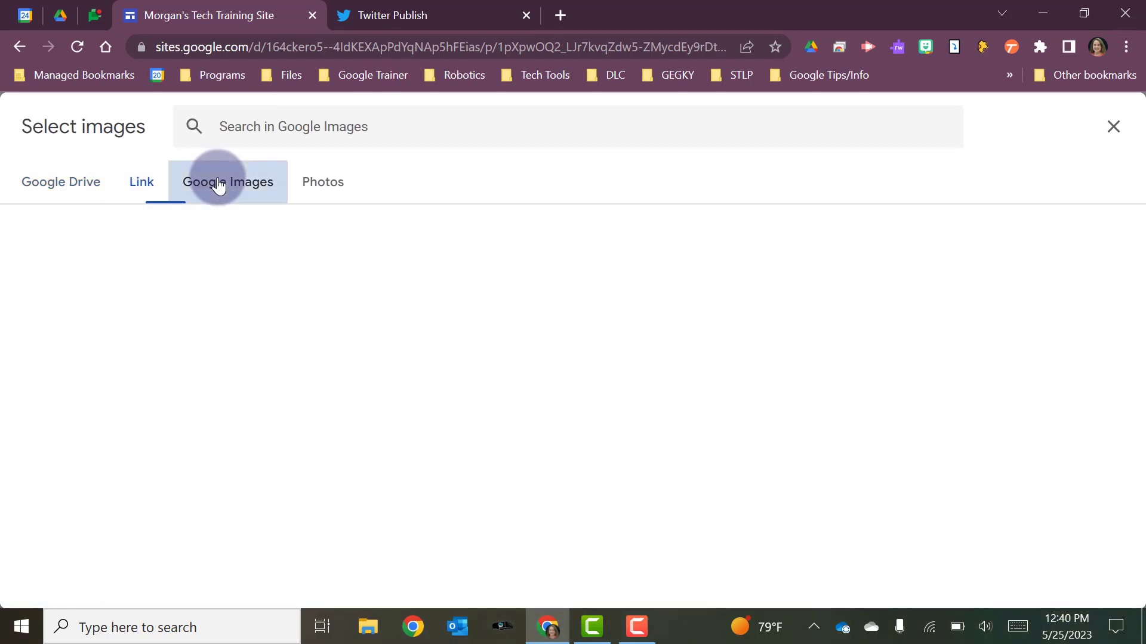
click(320, 187)
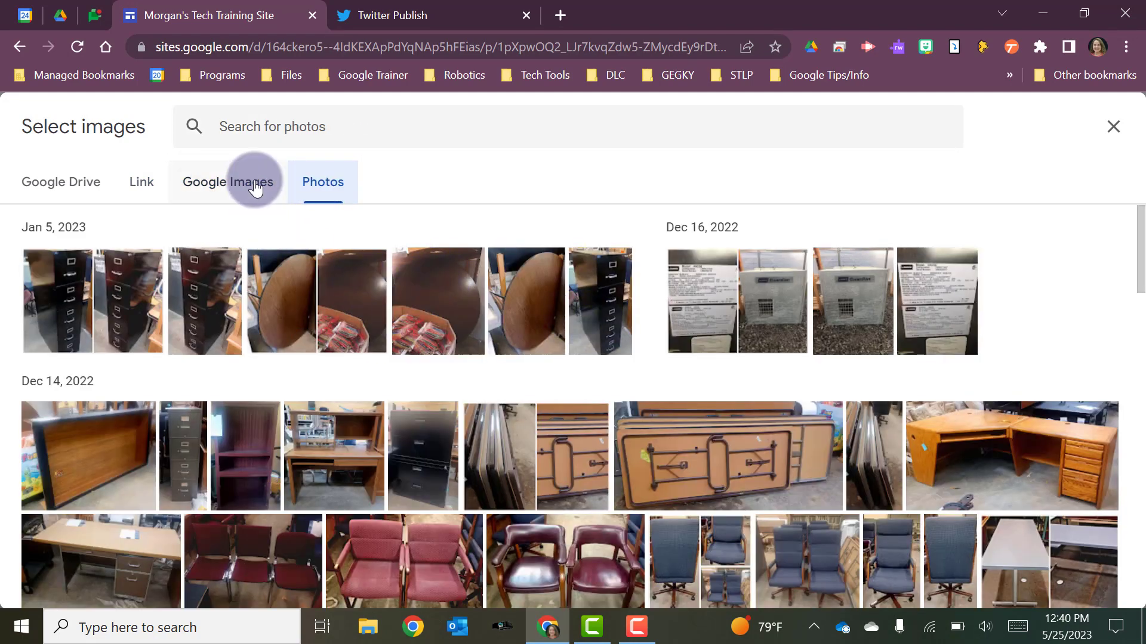
click(255, 185)
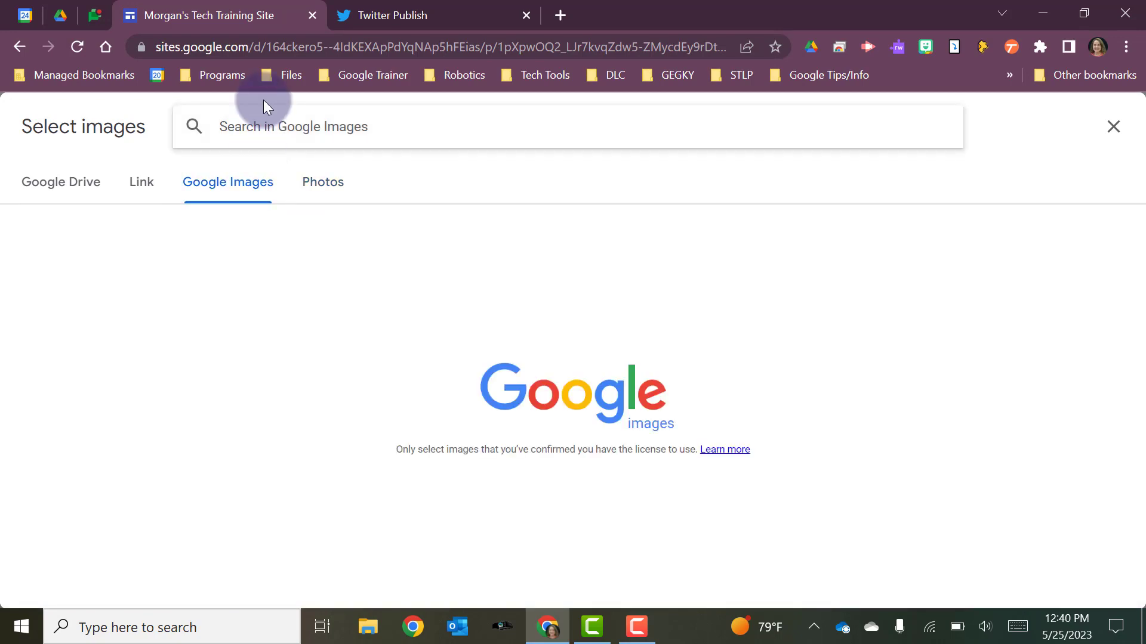
text(Tiger)
key(Return)
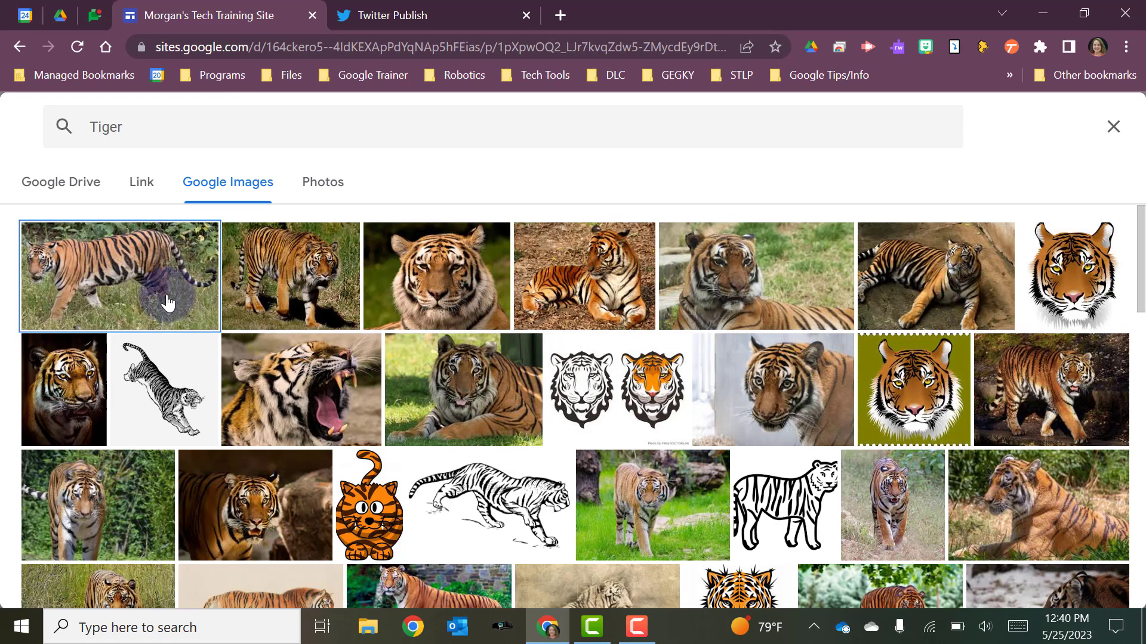
click(168, 303)
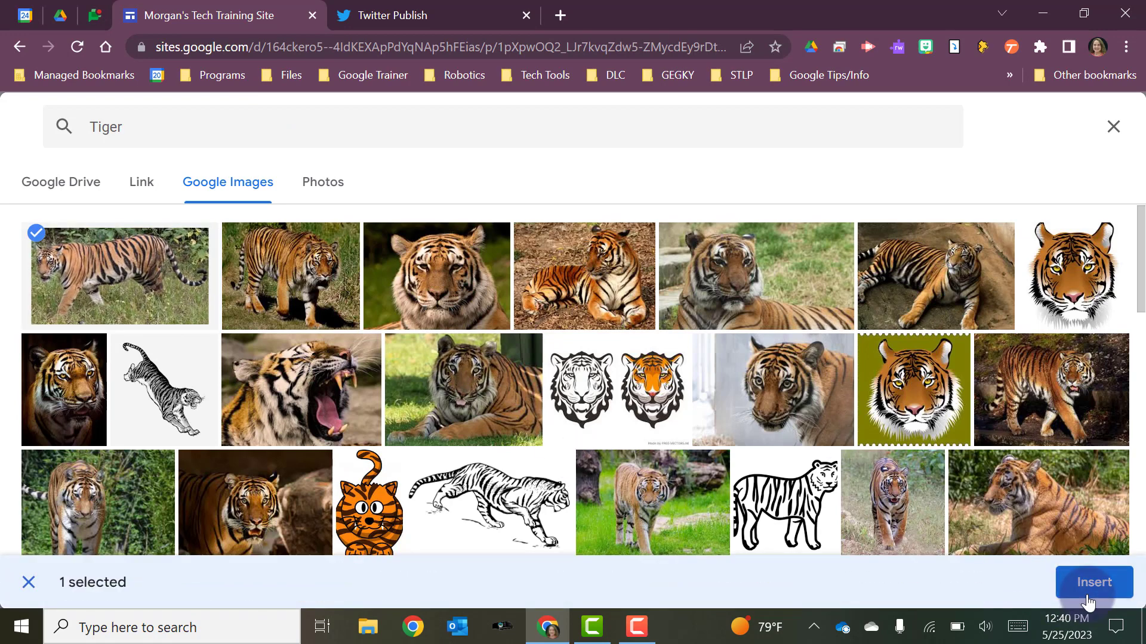
click(1087, 600)
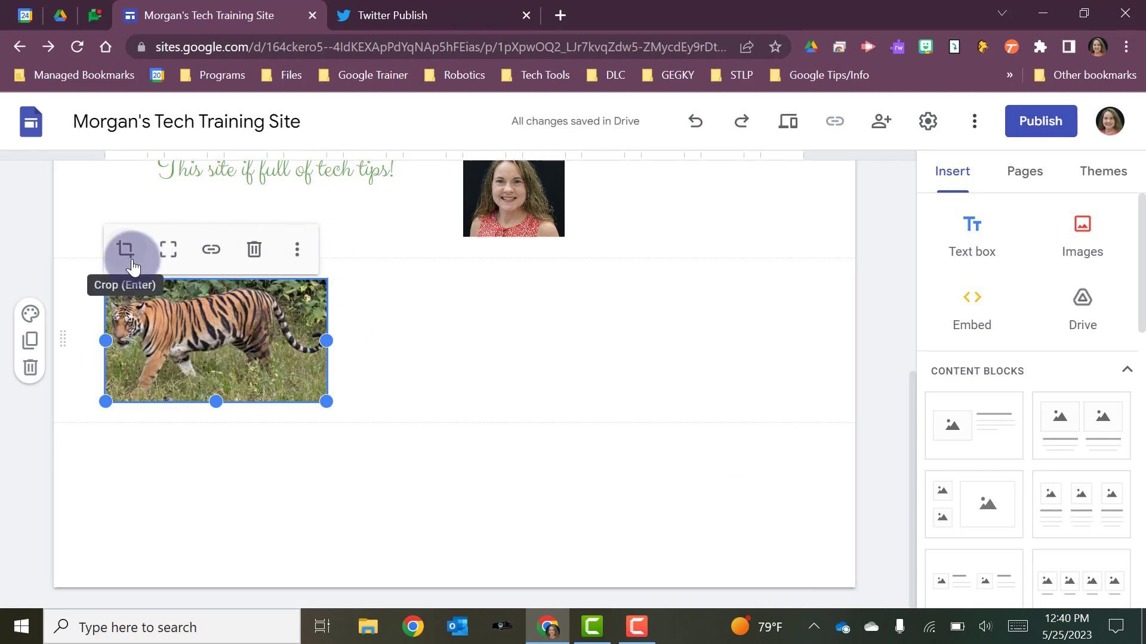
click(125, 249)
click(143, 251)
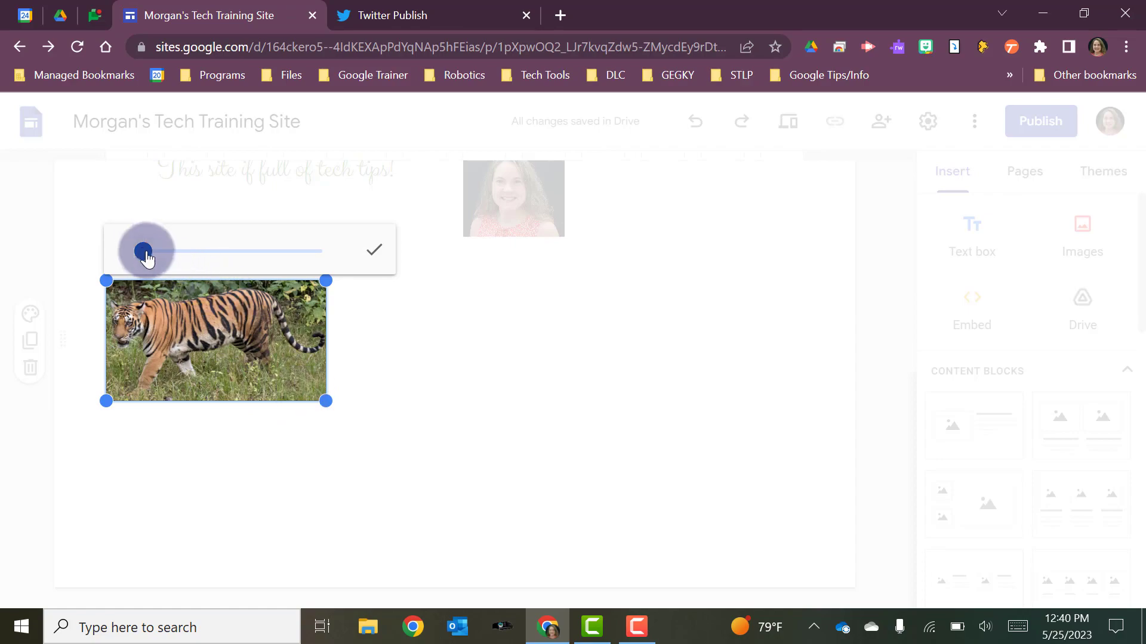
mouse_move(142, 251)
mouse_down()
mouse_move(238, 250)
mouse_move(130, 248)
mouse_up()
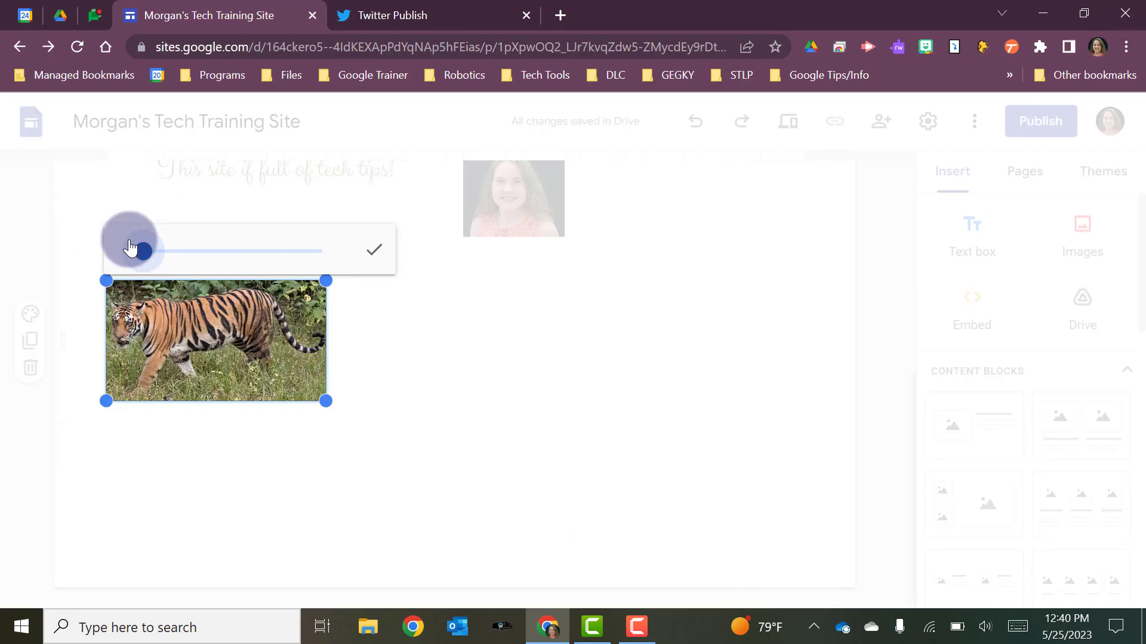
click(360, 341)
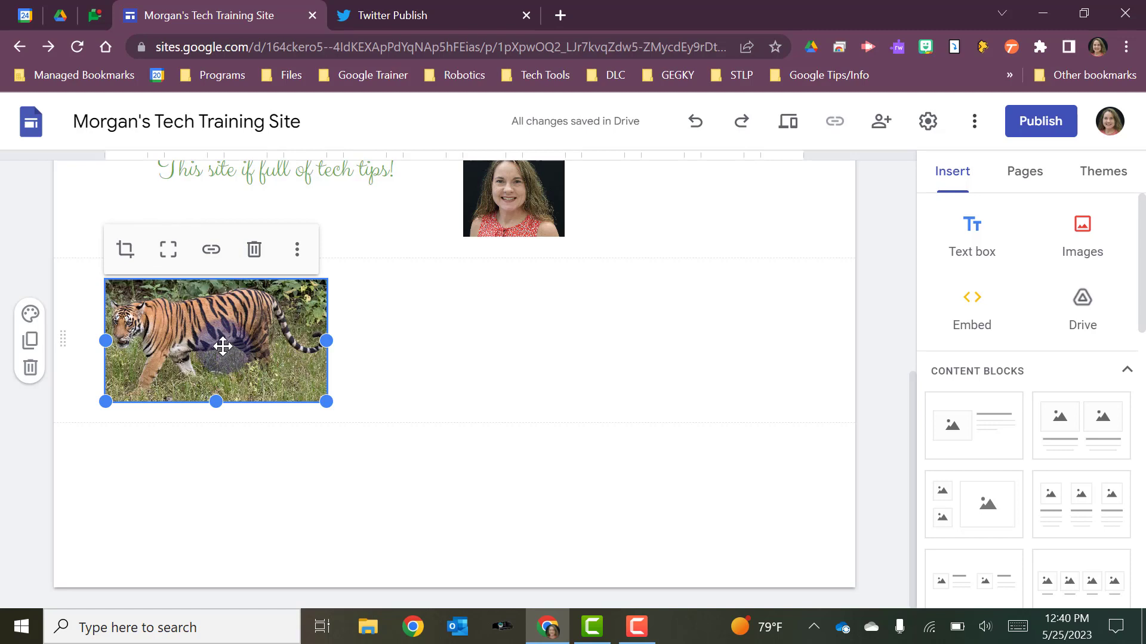
click(211, 249)
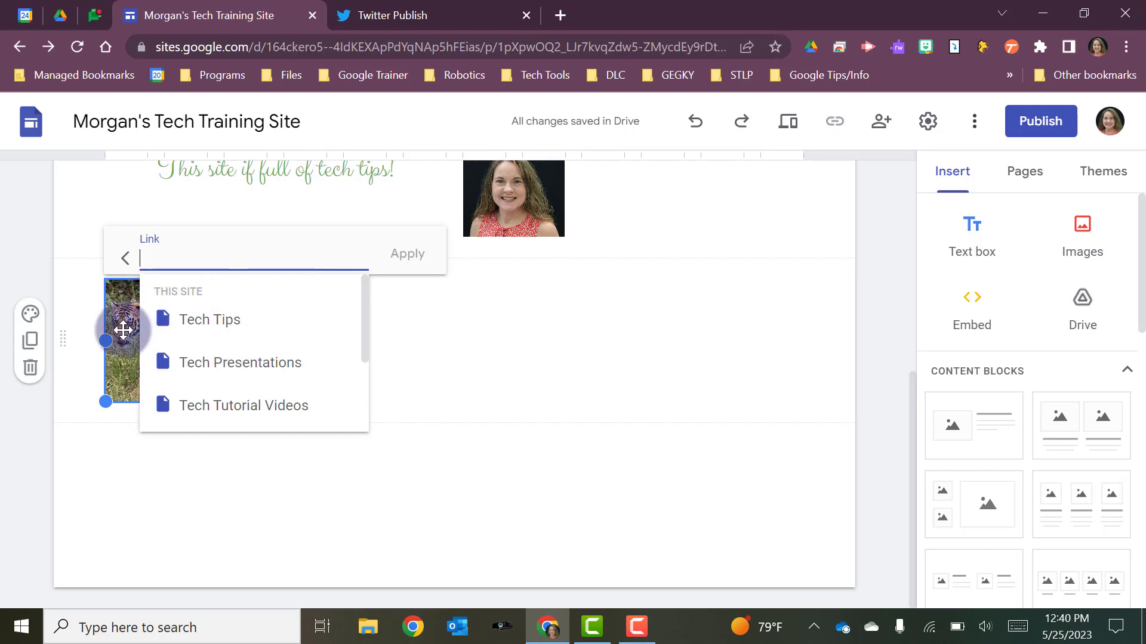
click(437, 356)
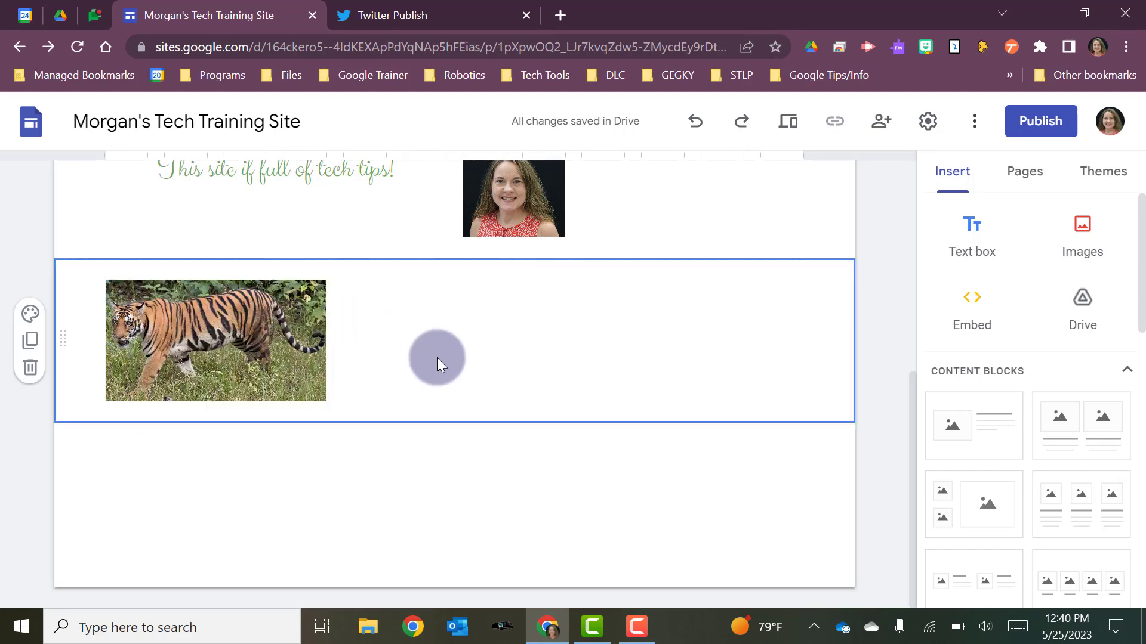
- Add the caption "Tigers are the best!" to the tiger image and deselect it
click(153, 349)
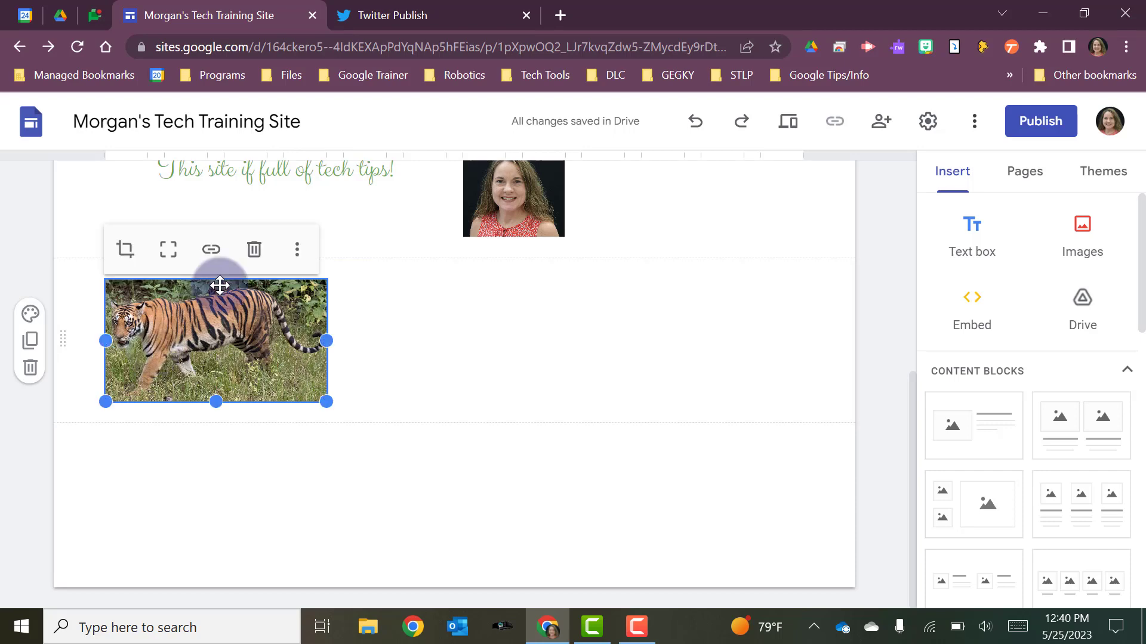
click(296, 254)
click(306, 299)
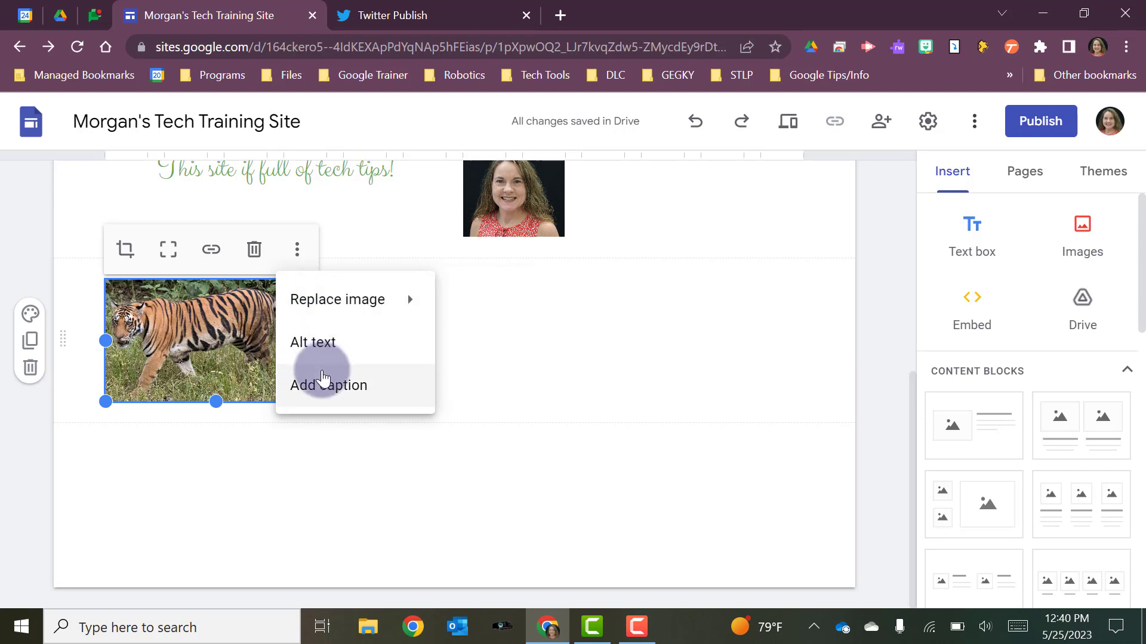
click(315, 387)
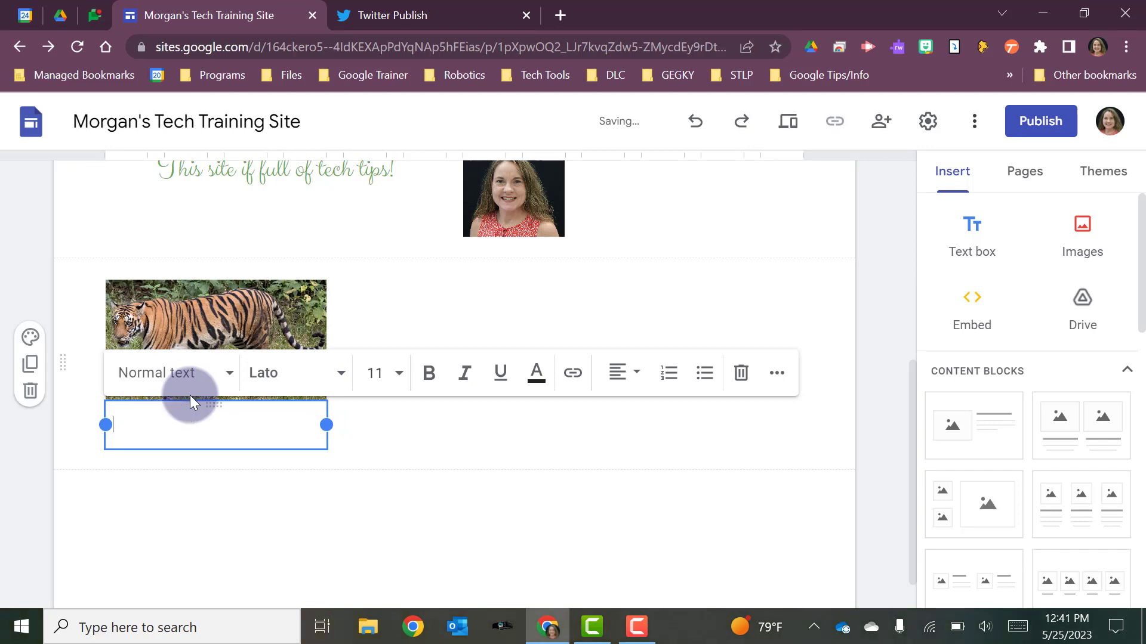
text(Tigers are the best!)
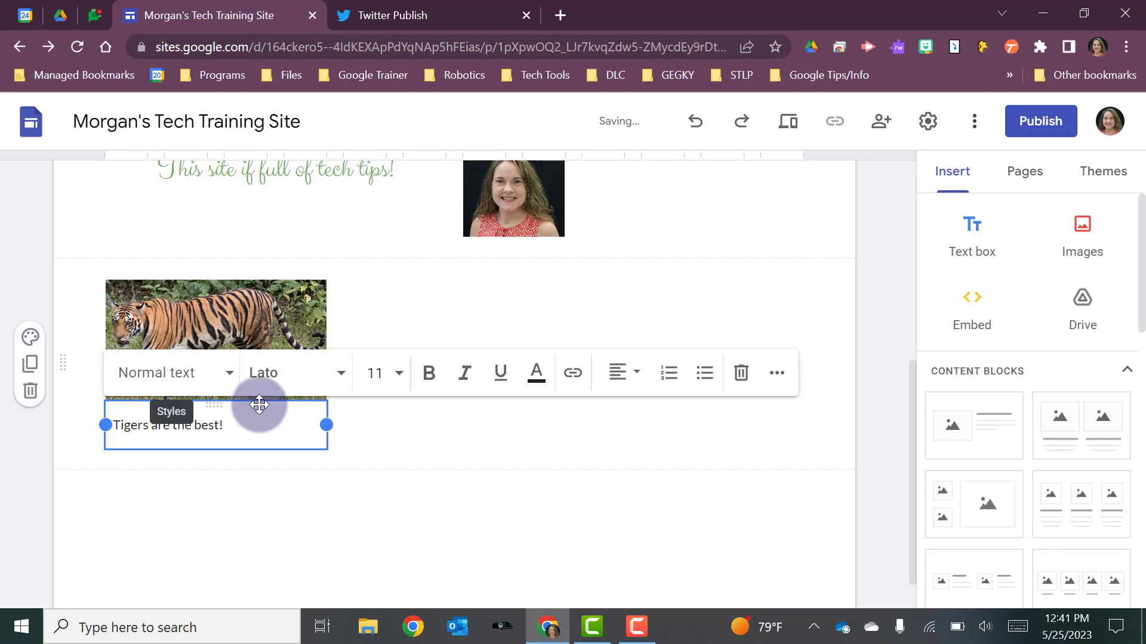
click(403, 457)
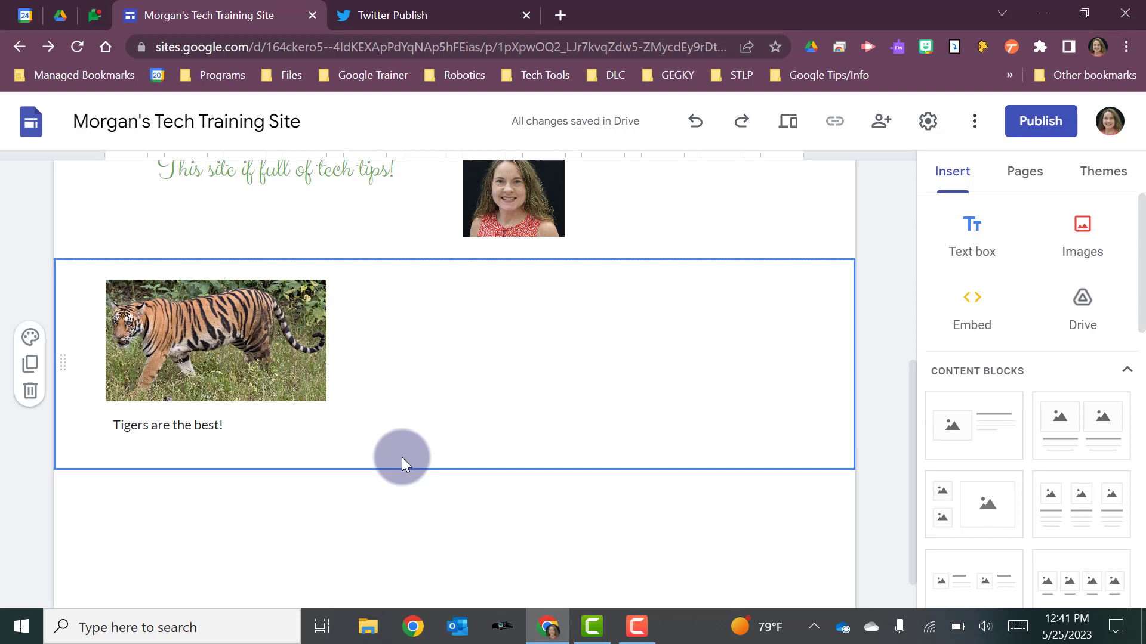
click(116, 552)
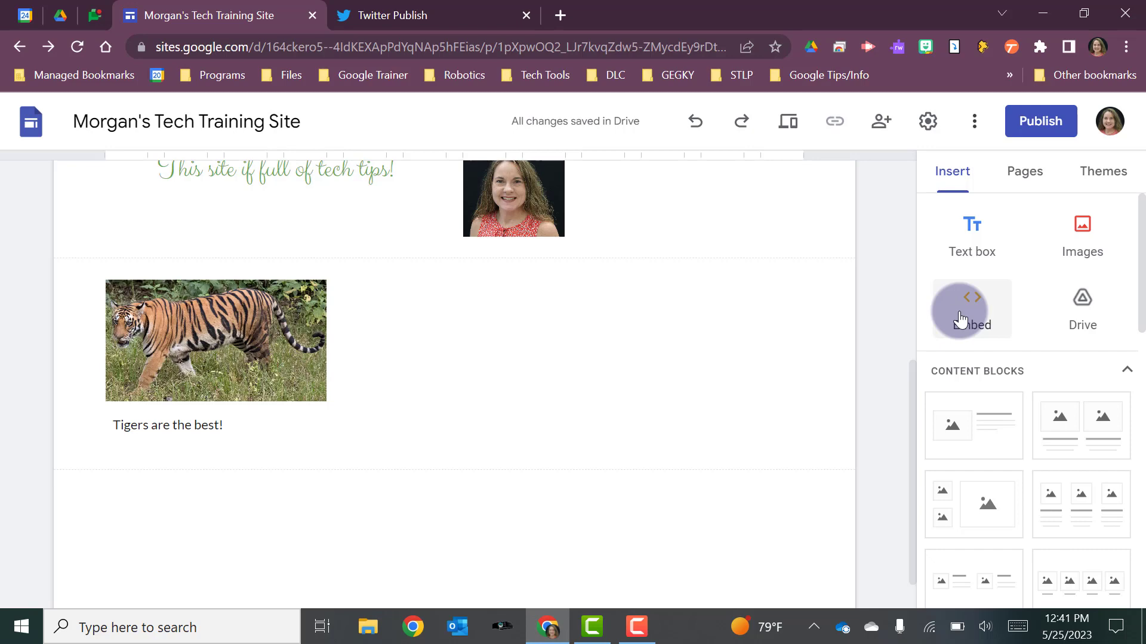
- Switch to Google Calendar and open the settings and sharing options of the After School Tech Trainings calendar
click(26, 17)
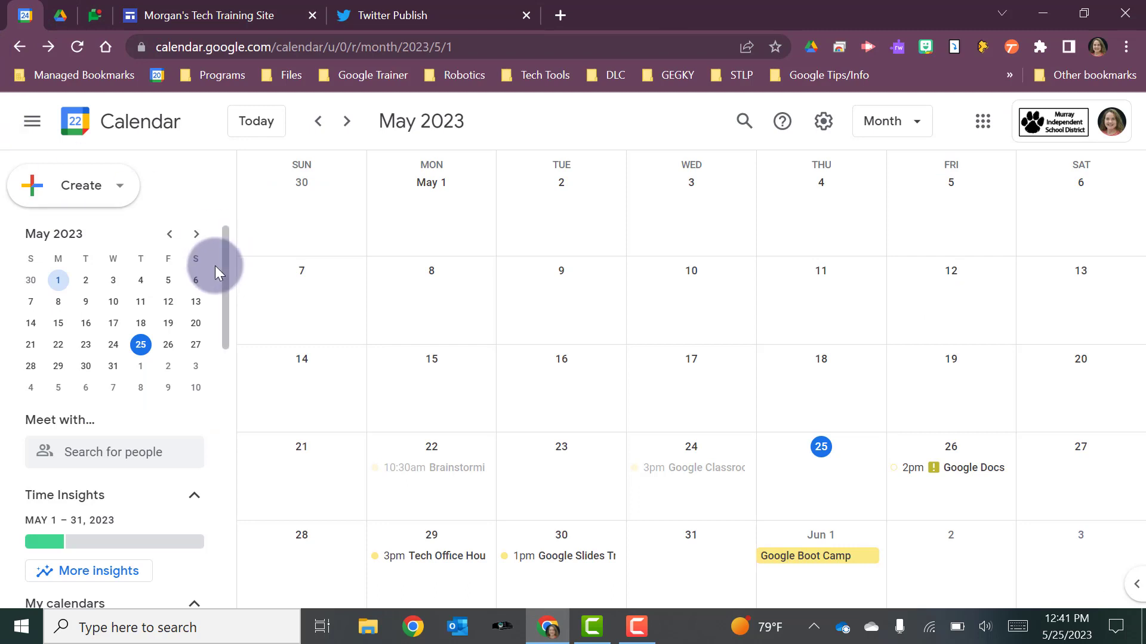
scroll(82, 346, down, 4)
scroll(82, 352, down, 5)
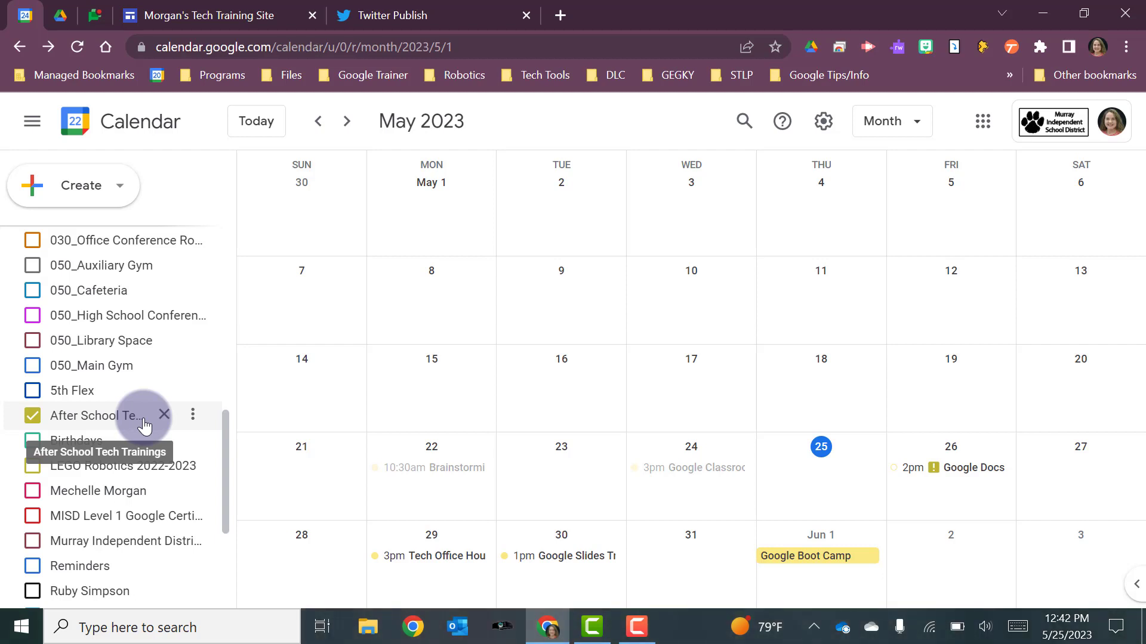
click(193, 416)
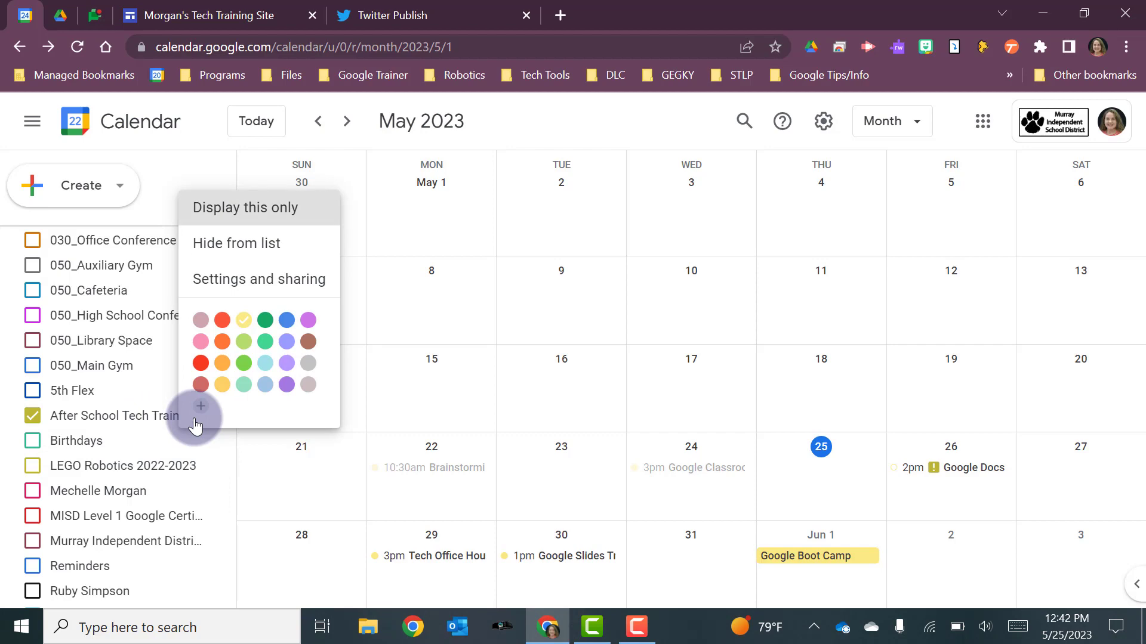
click(239, 278)
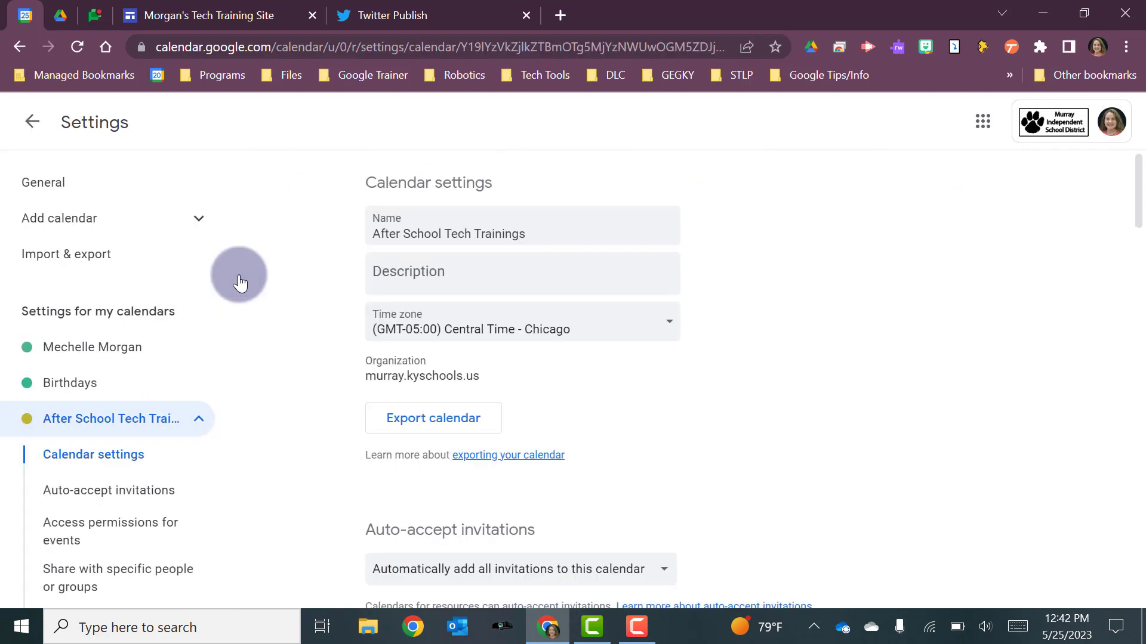
- Copy the full embed code from the Integrate calendar section of the calendar's settings
scroll(1005, 354, down, 7)
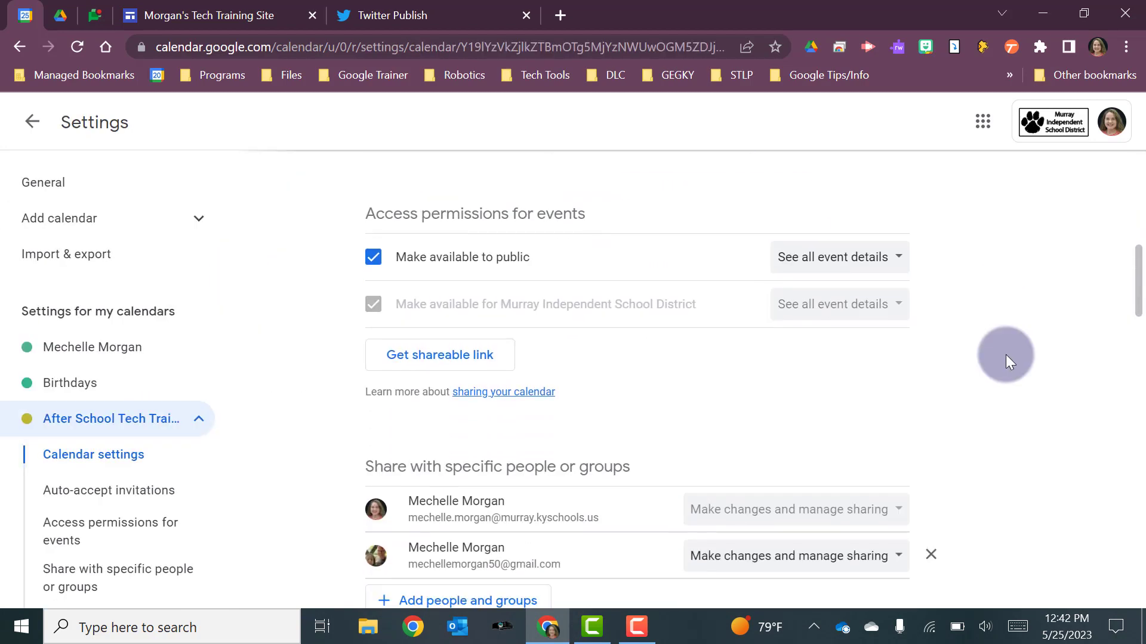
scroll(1005, 355, down, 18)
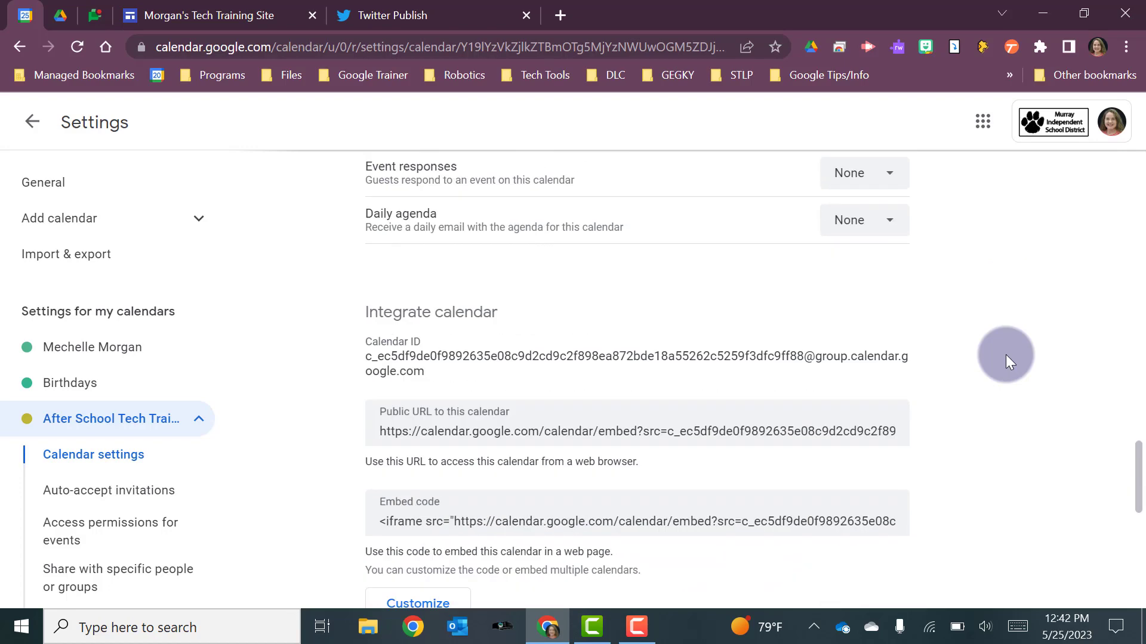
scroll(1005, 354, down, 3)
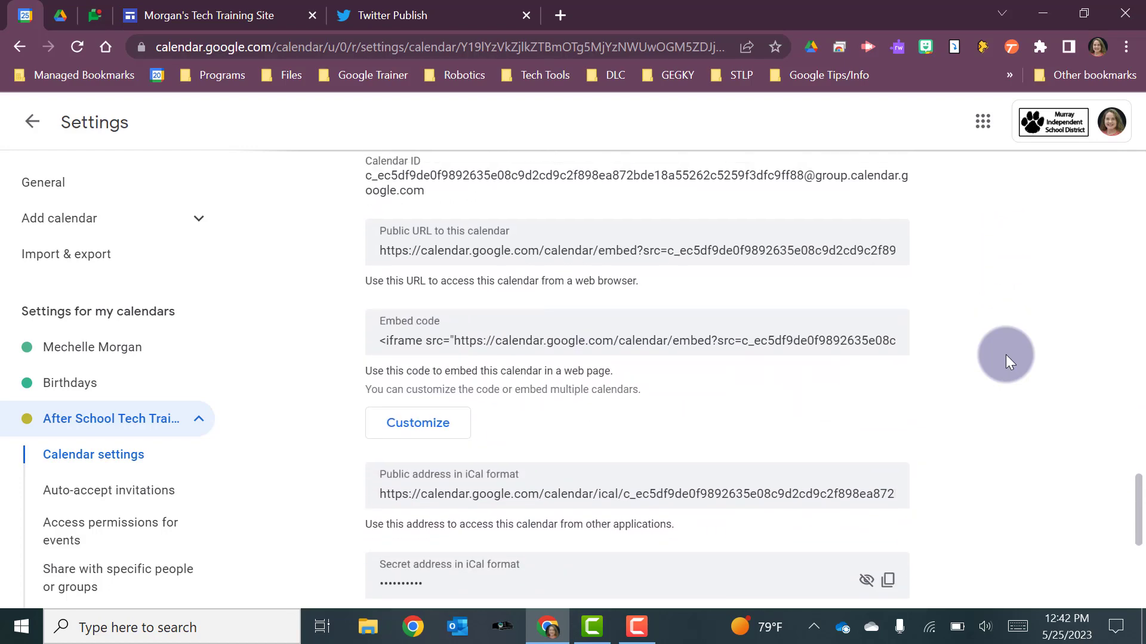
scroll(1005, 354, up, 1)
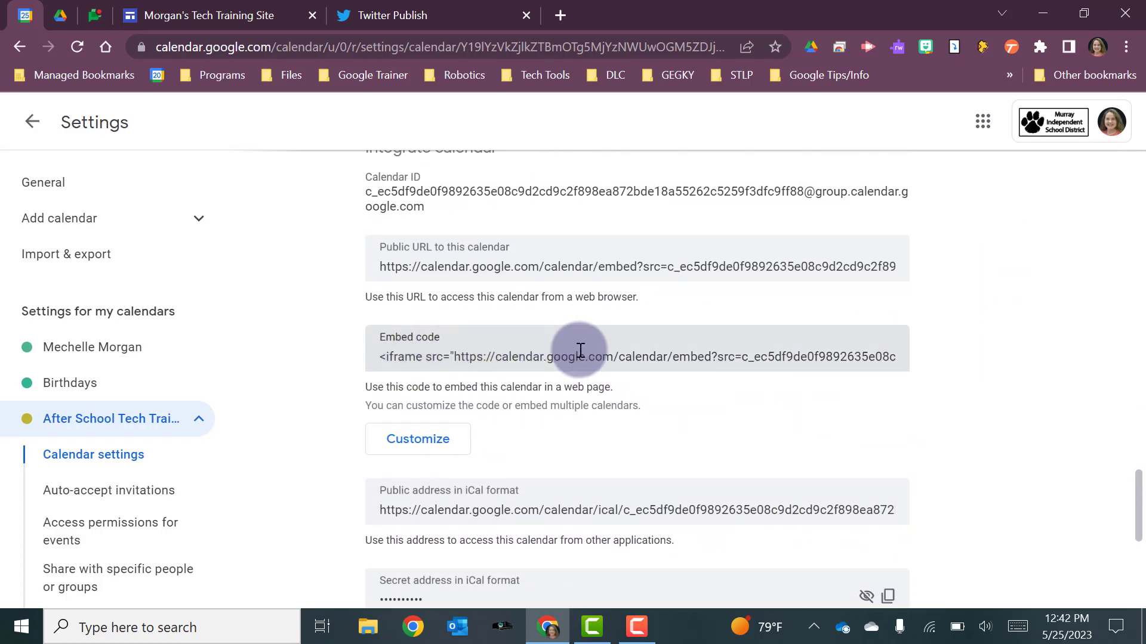
click(722, 359)
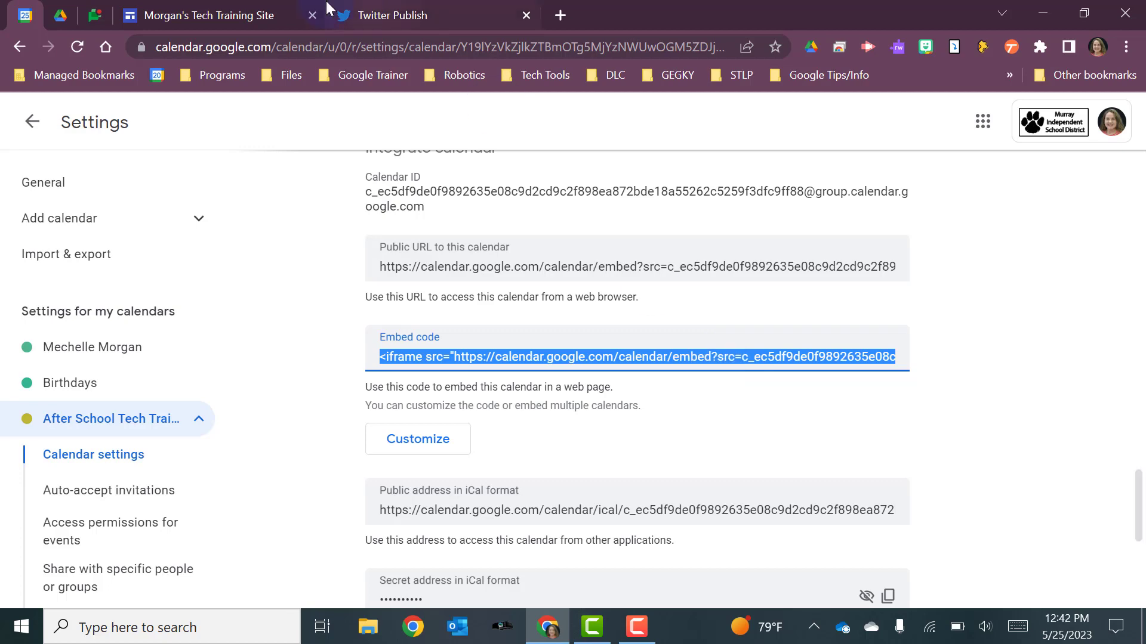
- Return to the Morgan's Tech Training Site editor and embed the After School Tech Trainings calendar below the tiger image using the copied code
click(238, 16)
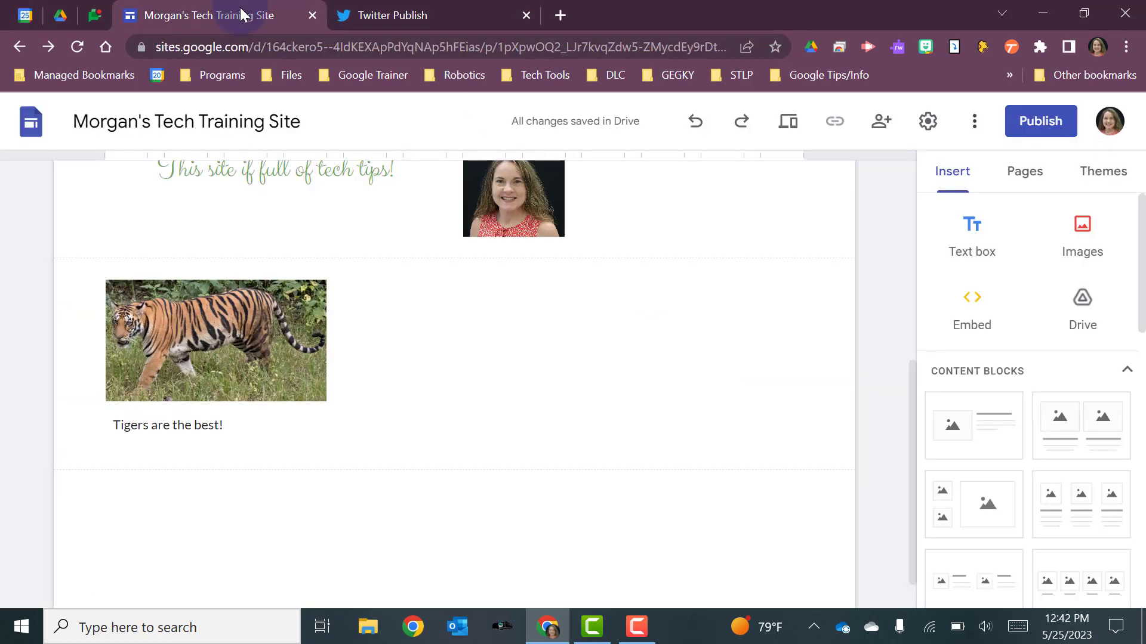
click(975, 313)
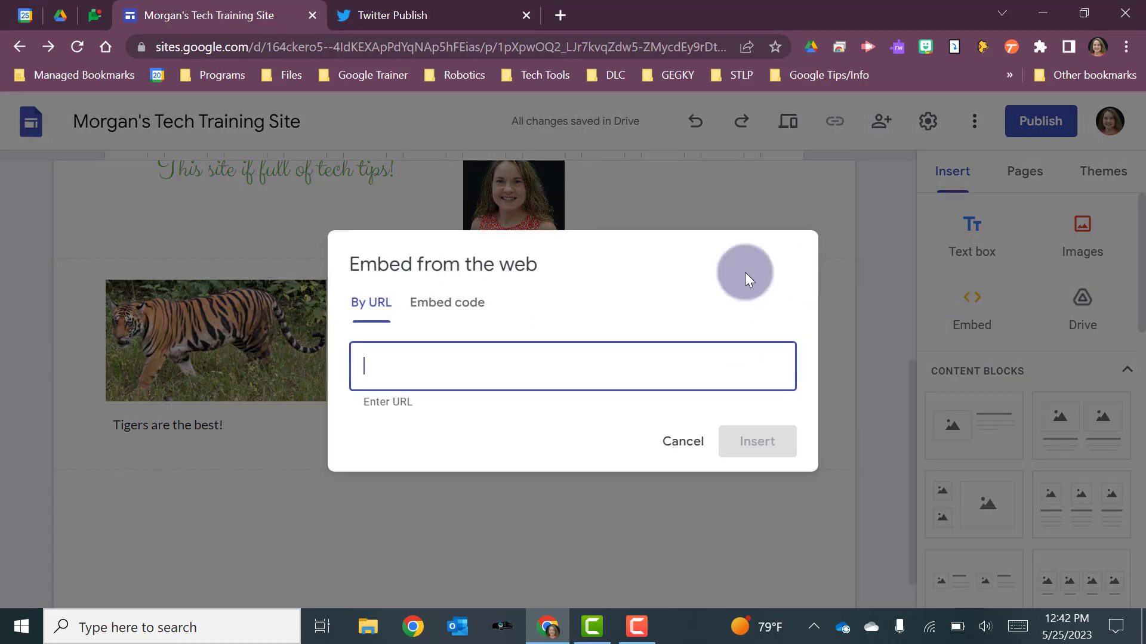
click(441, 309)
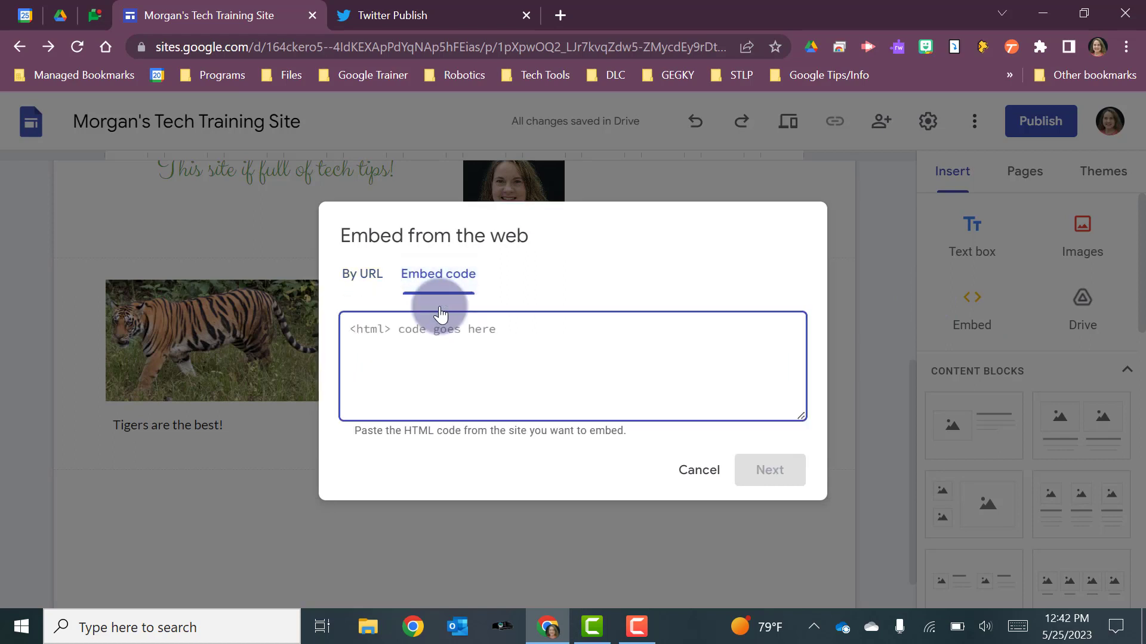
text(<iframe src="https://calendar.google.com/calendar/embed?src=c_ec5df9de0f9892635e08c9d2cd9c2f898ea872bde18a55262c5259f3dfc9ff88%40group.calendar.google.com&ctz=America%2FChicago" style="border: 0" width="800" height="600" frameborder="0" scrolling="no"></iframe>)
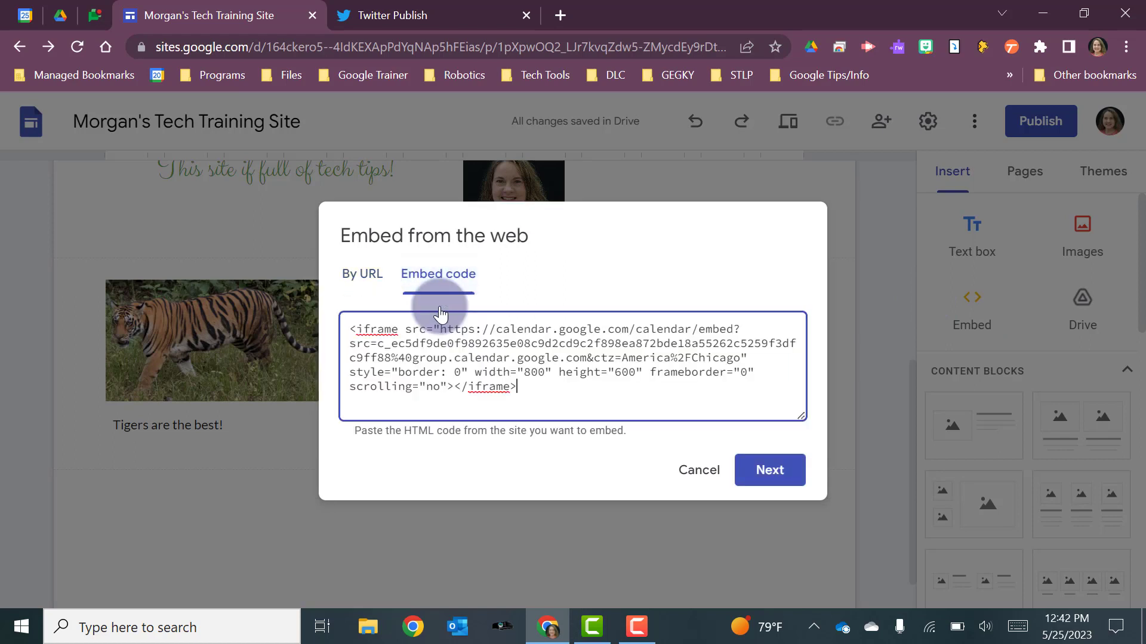
click(771, 472)
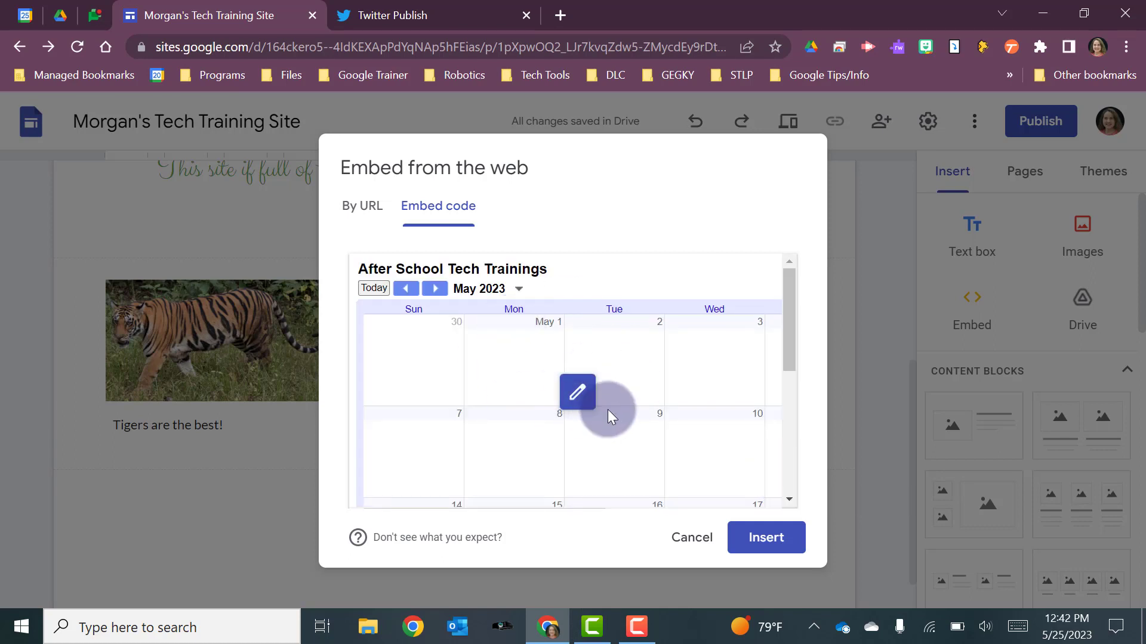
click(740, 522)
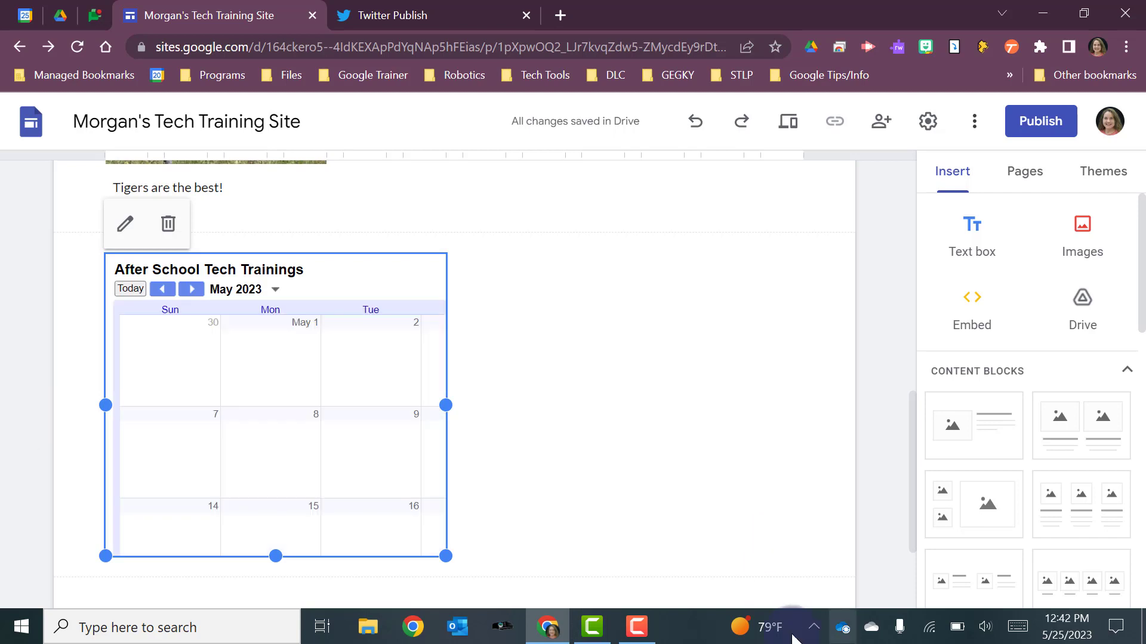
- Stretch the embedded calendar to the full content width, make it taller to show four weeks, and deselect it
drag(449, 413, 804, 407)
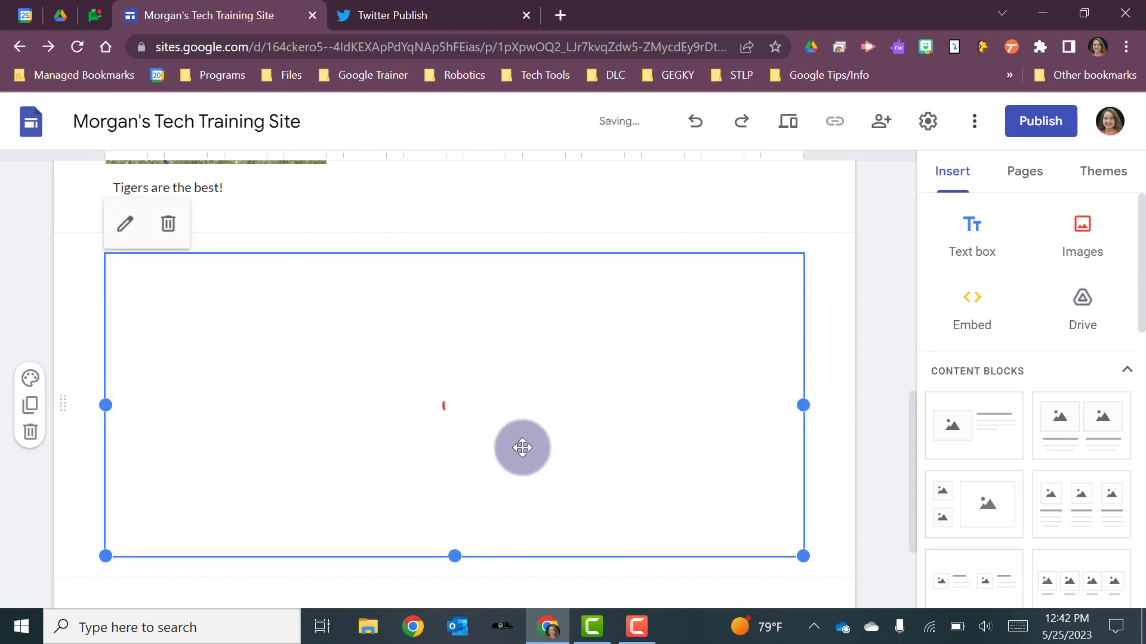
scroll(522, 447, down, 1)
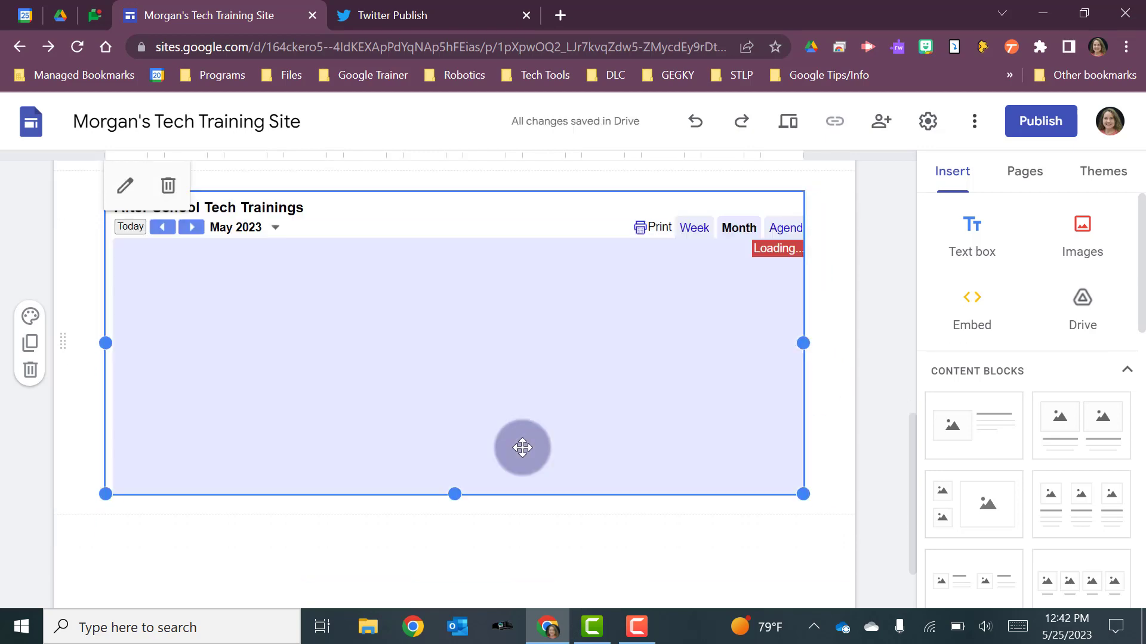
drag(457, 489, 458, 604)
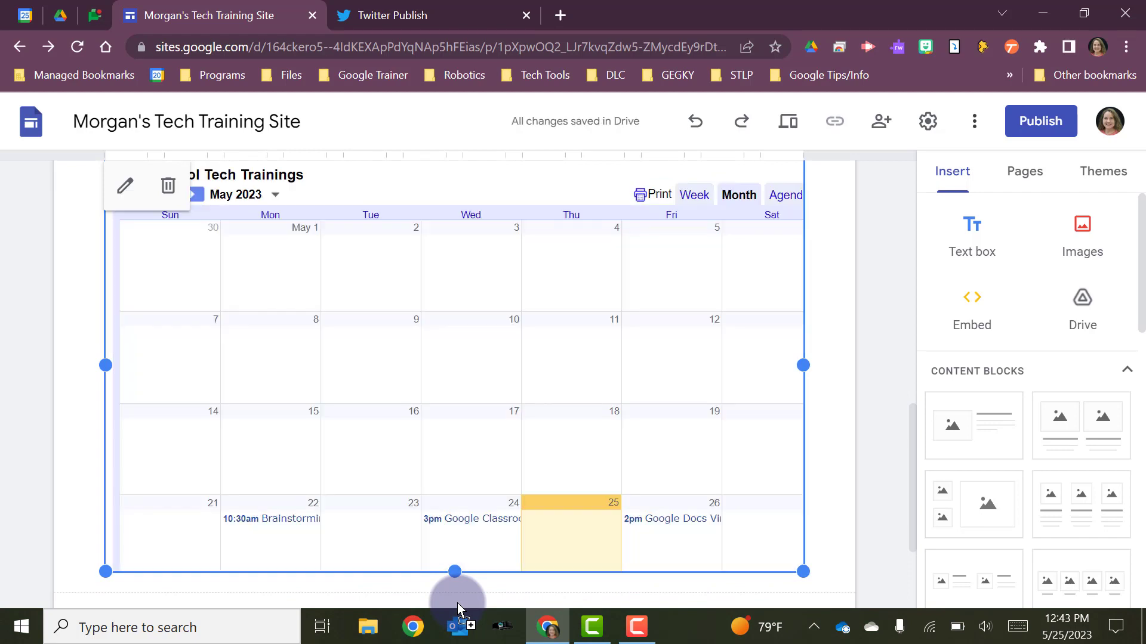
scroll(458, 603, down, 3)
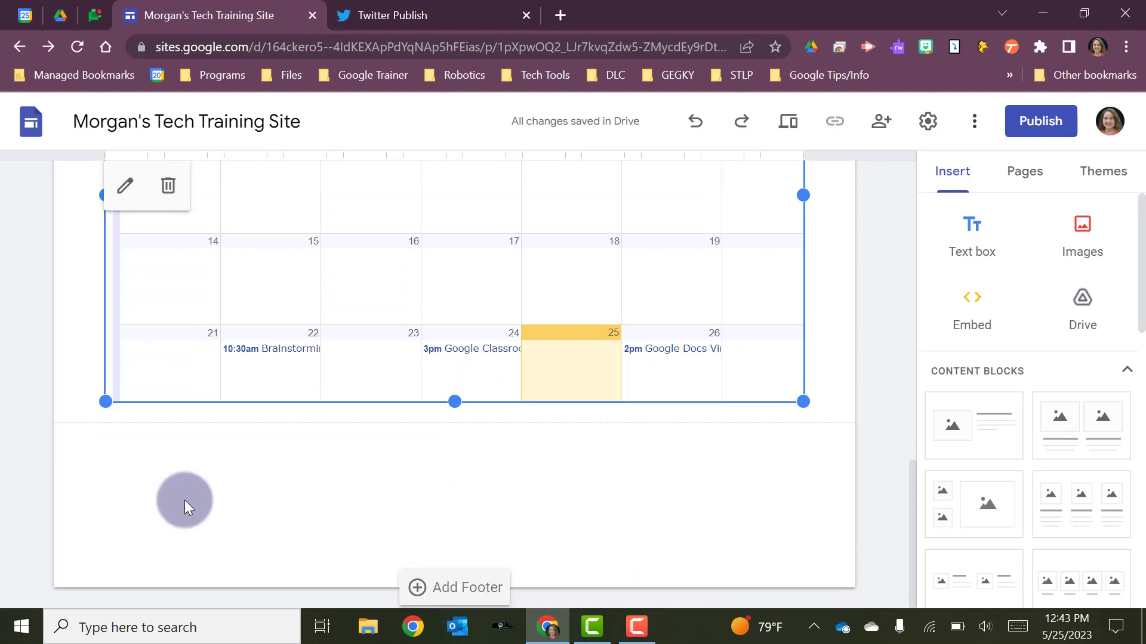
click(236, 478)
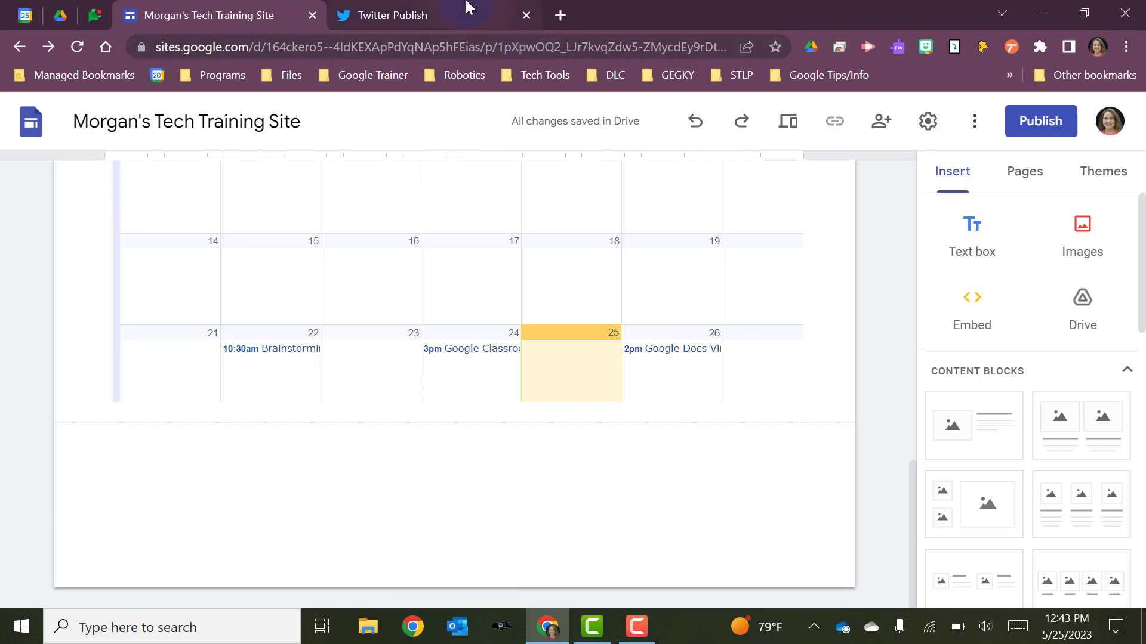
- Switch to Twitter Publish and copy the embed code for the account's timeline
click(441, 9)
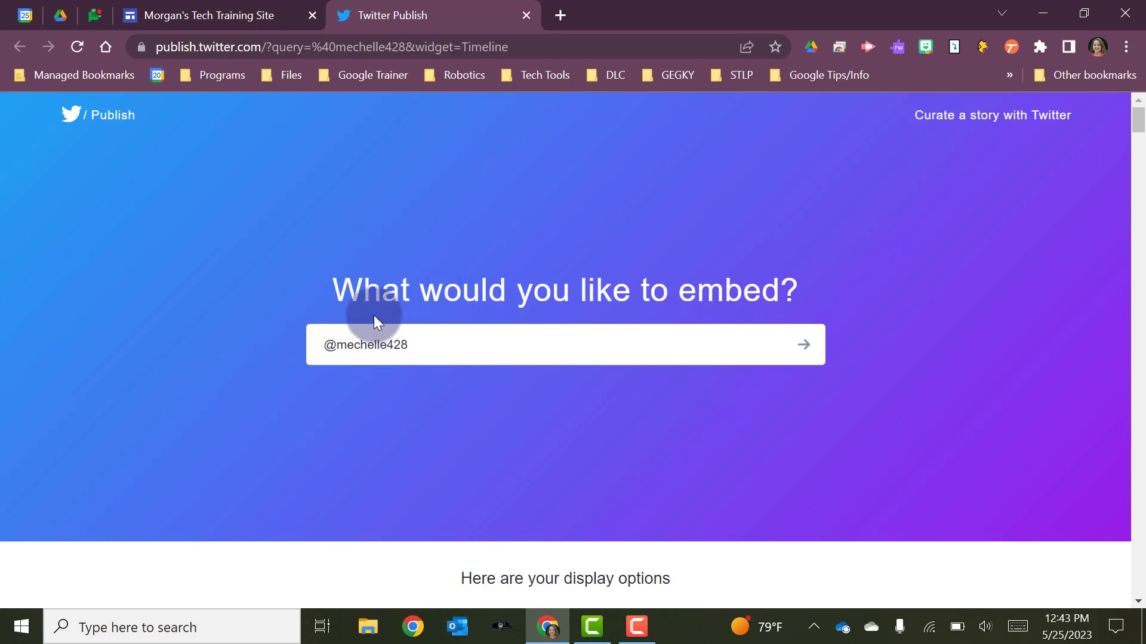
scroll(557, 280, down, 8)
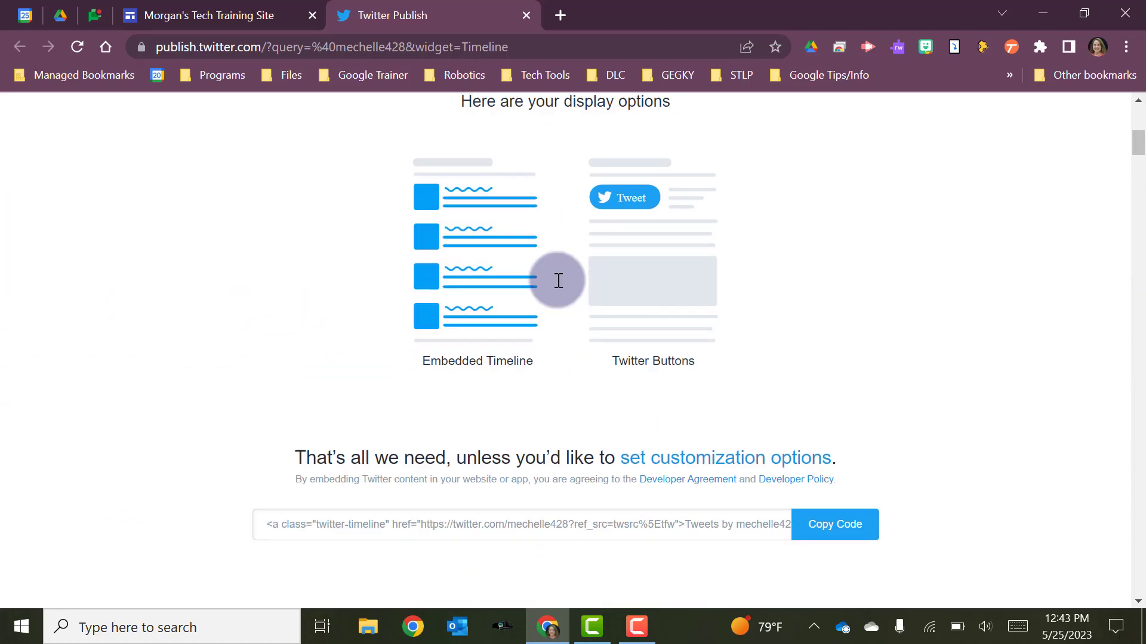
scroll(557, 279, down, 2)
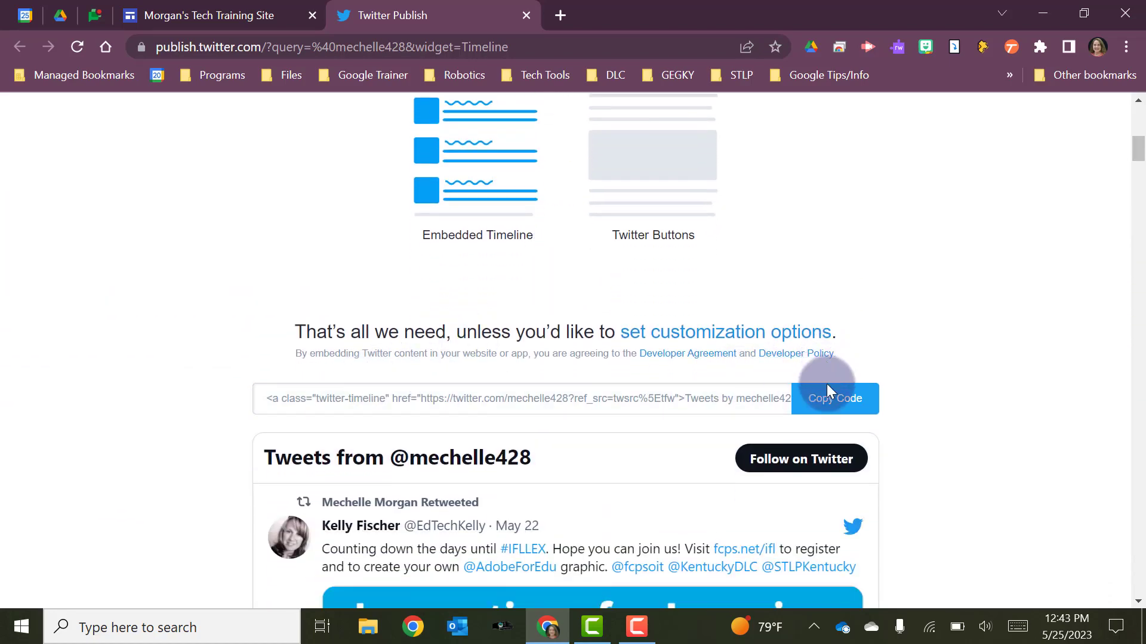
click(831, 408)
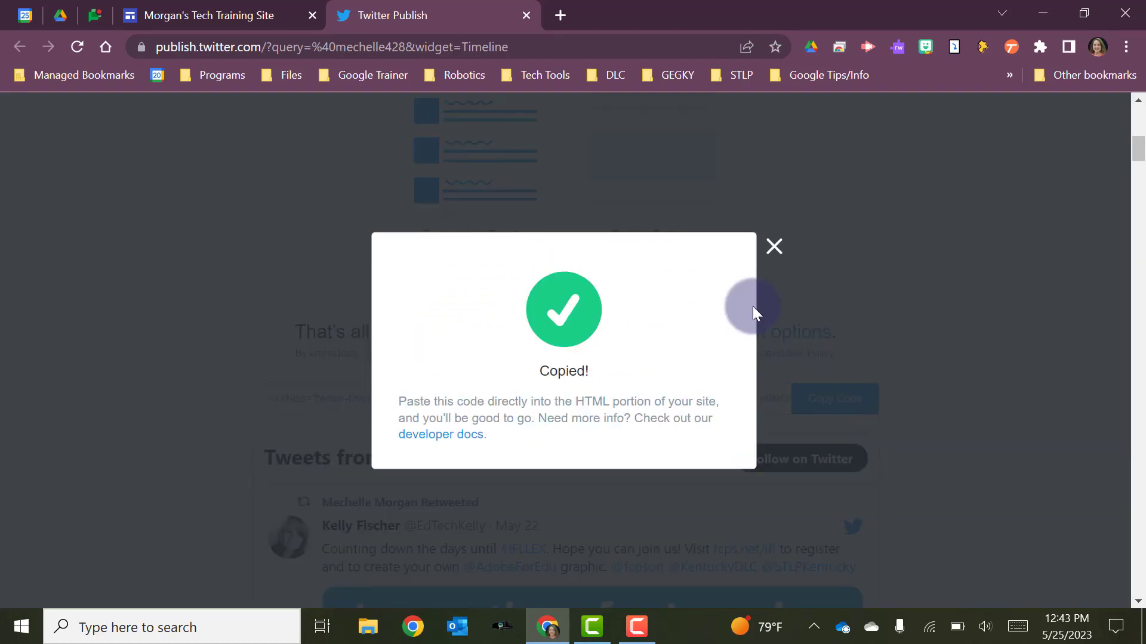
- Return to the site editor, embed the Twitter timeline below the calendar using the copied code, and deselect it
click(252, 13)
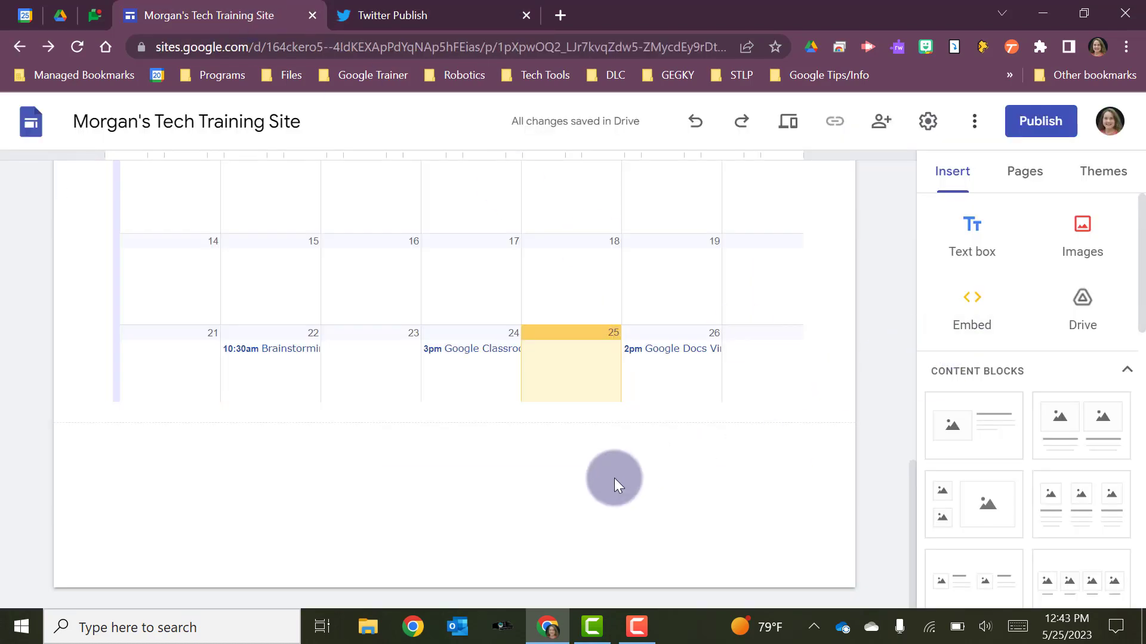
click(962, 313)
click(444, 304)
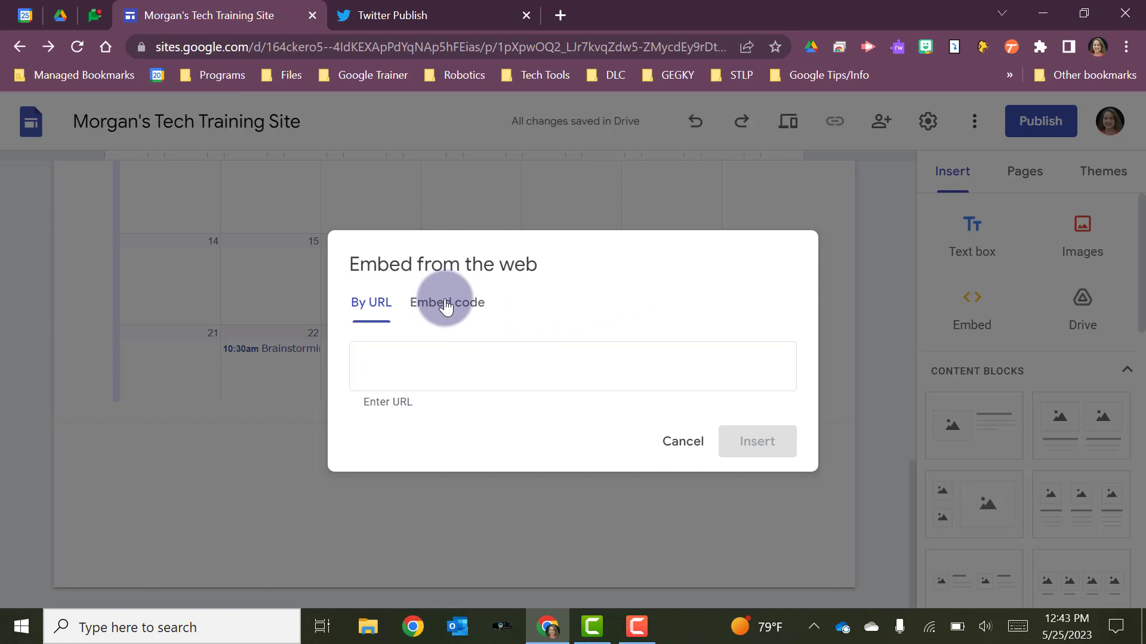
key(ctrl+v)
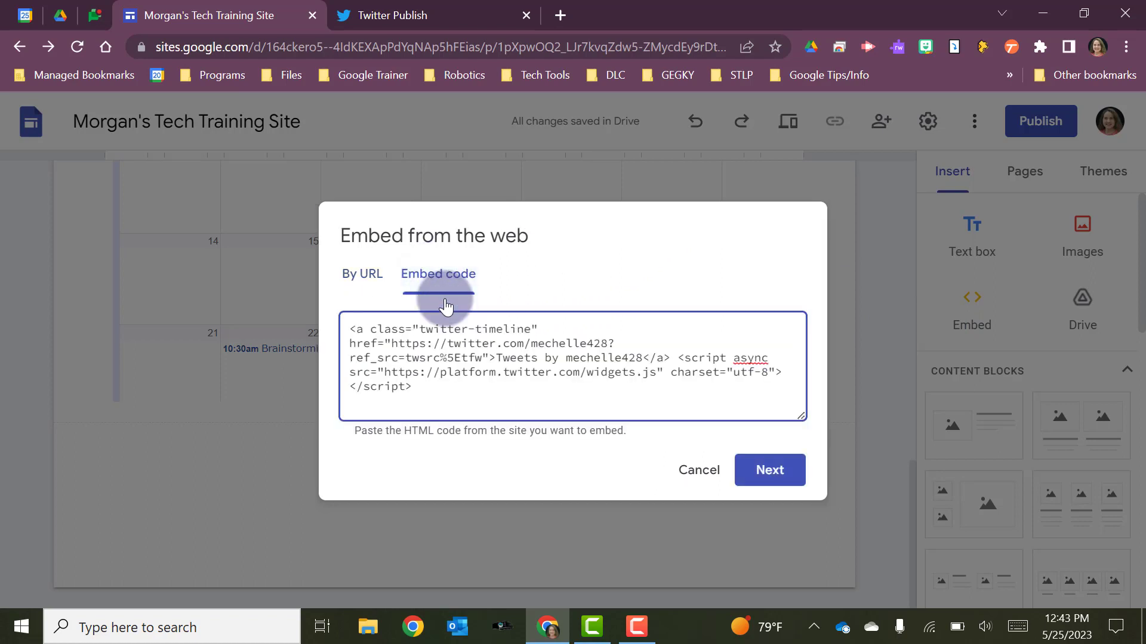
click(770, 470)
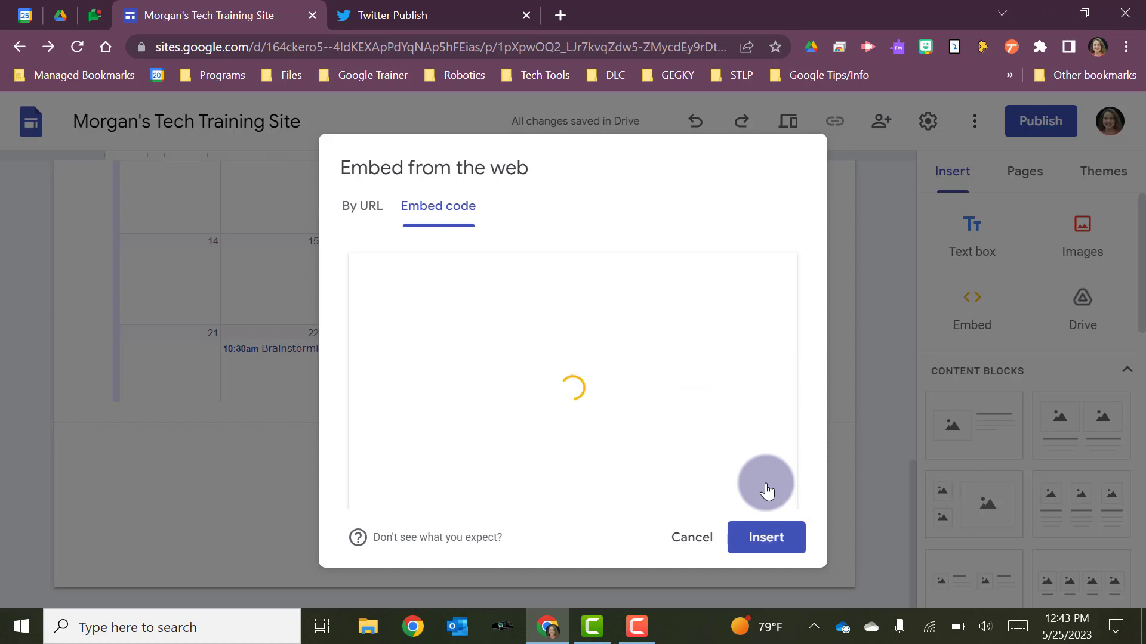
click(757, 537)
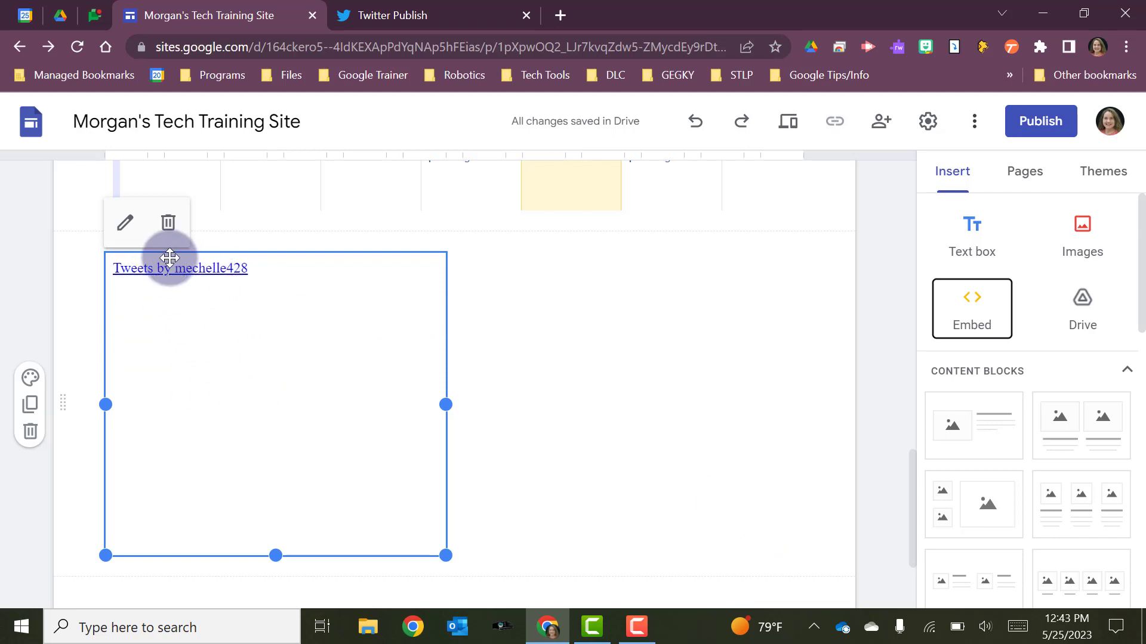
click(557, 374)
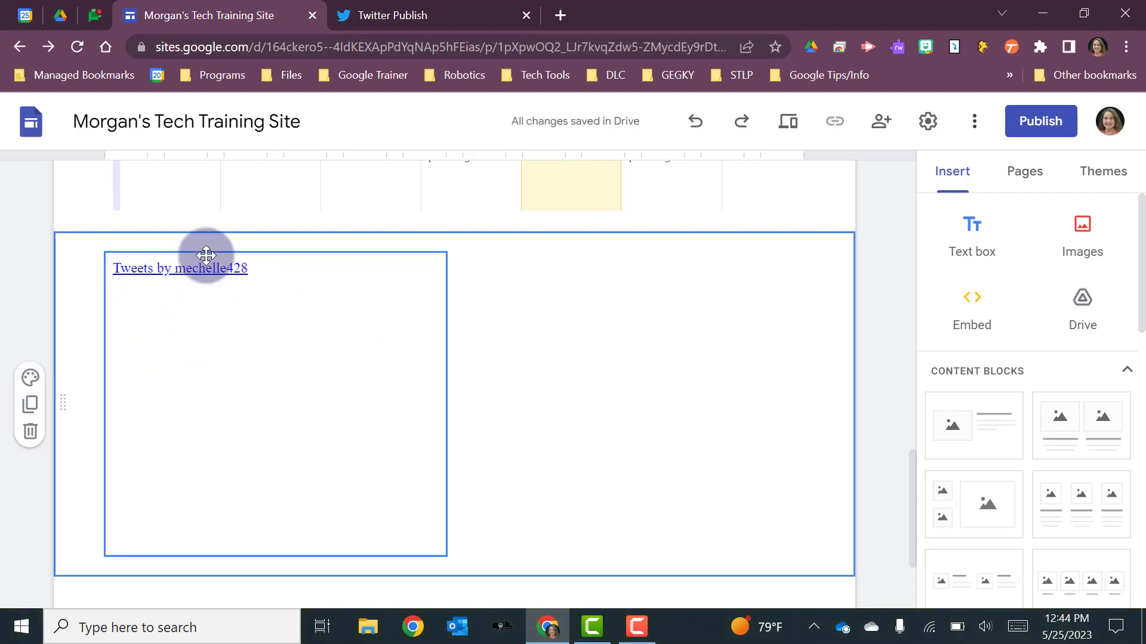
click(139, 276)
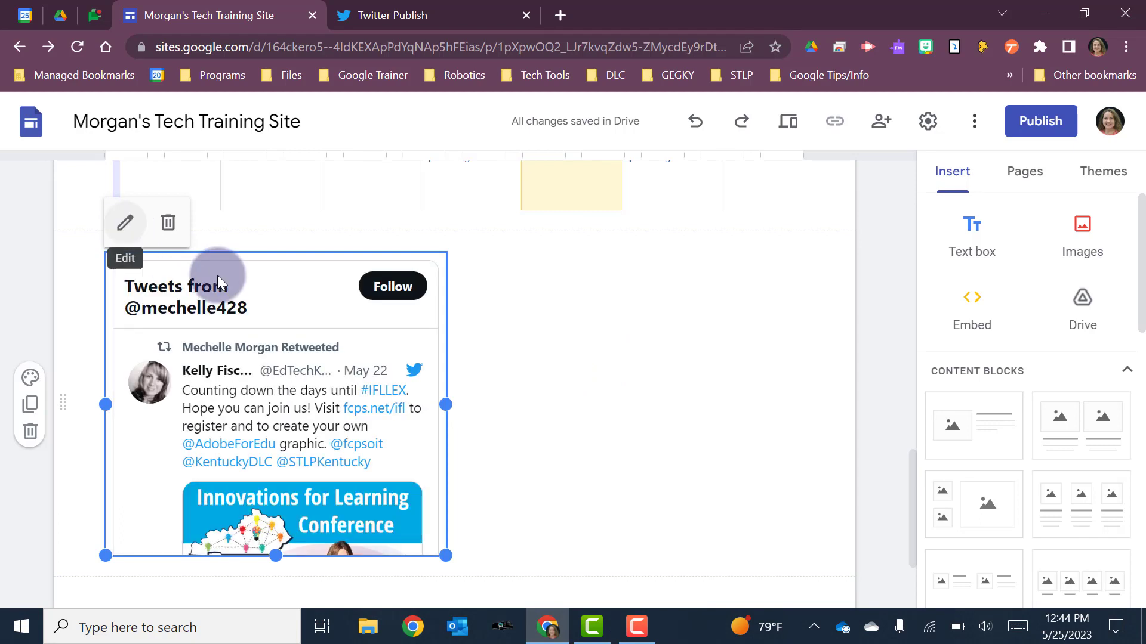
click(539, 353)
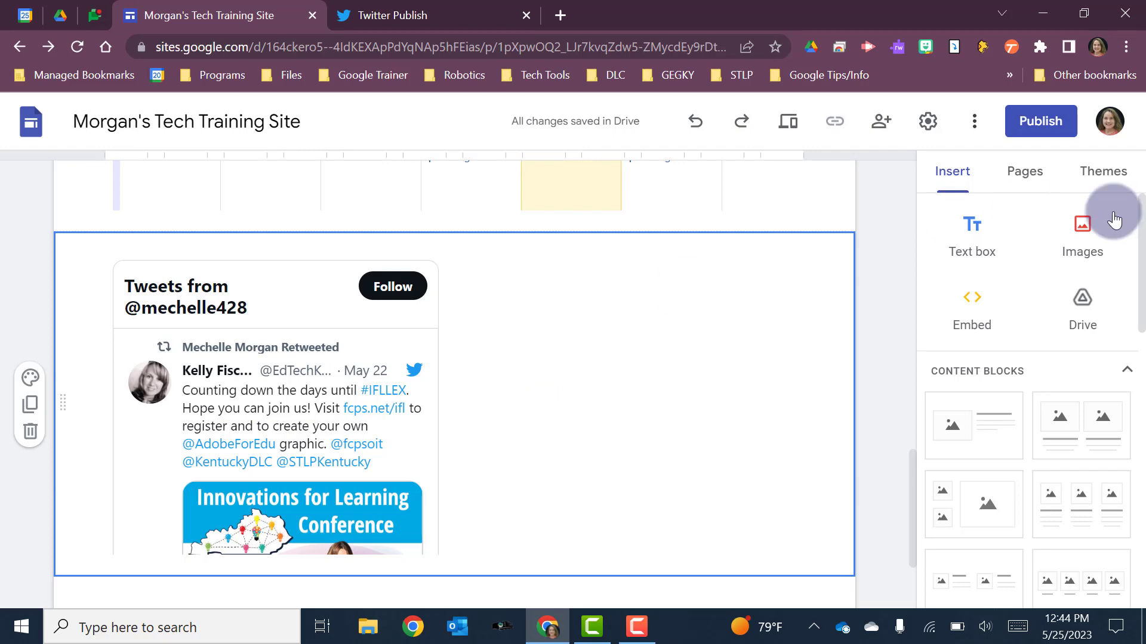
- Insert the Computer Science slideshow with the classroom photo collage from My Drive below the timeline and enlarge it to about three-quarters of the content width
scroll(794, 300, down, 3)
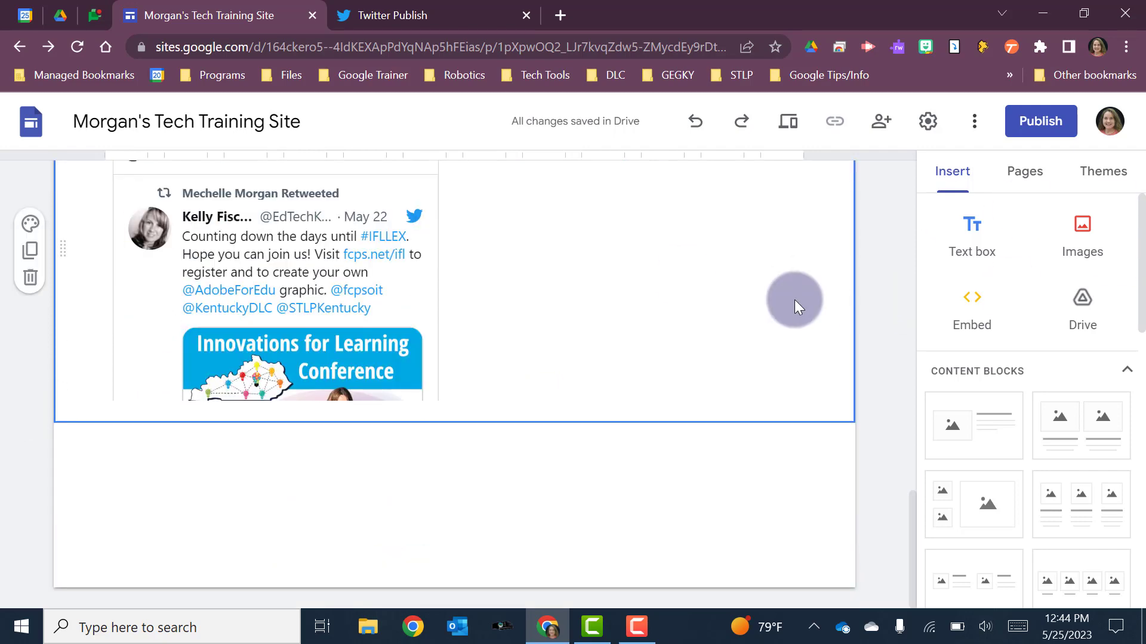
click(1081, 316)
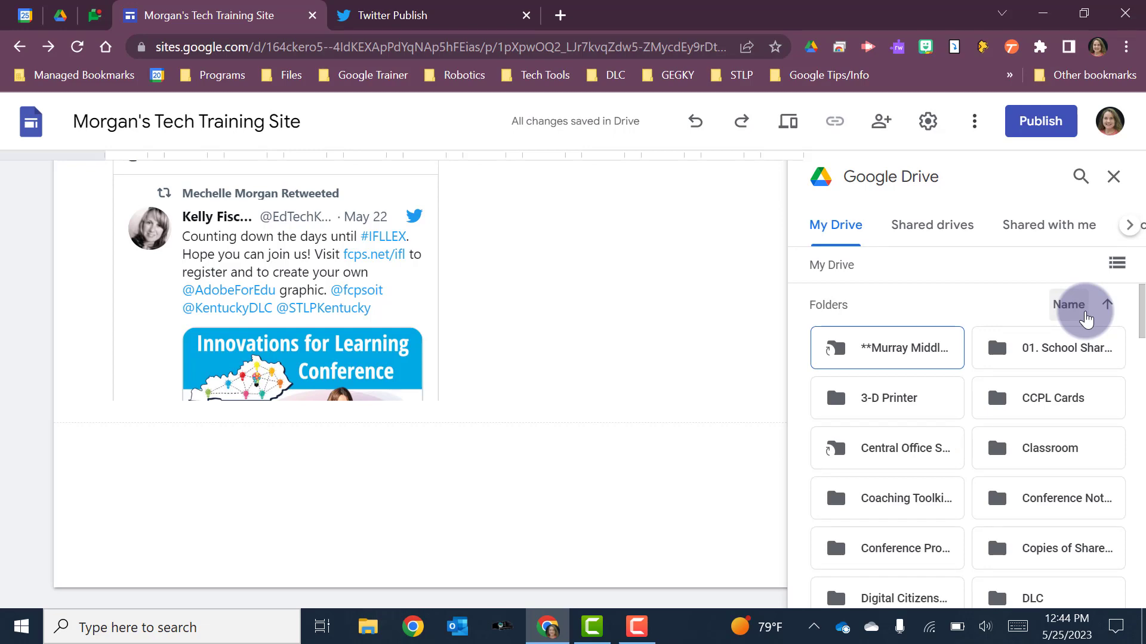
scroll(940, 409, down, 15)
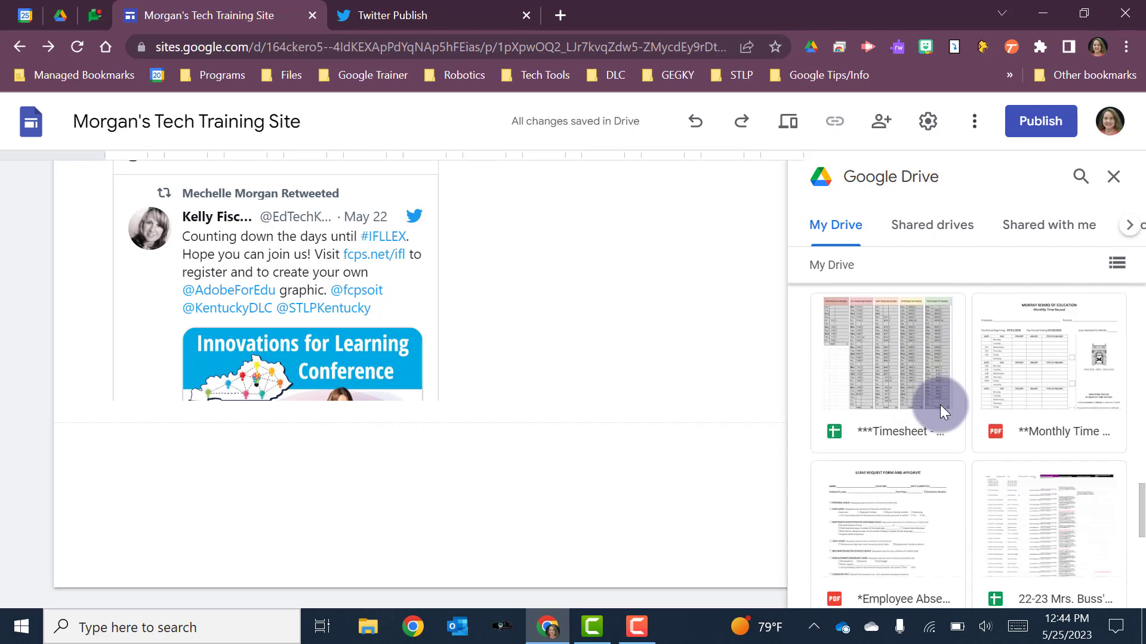
scroll(940, 409, down, 5)
scroll(940, 410, down, 5)
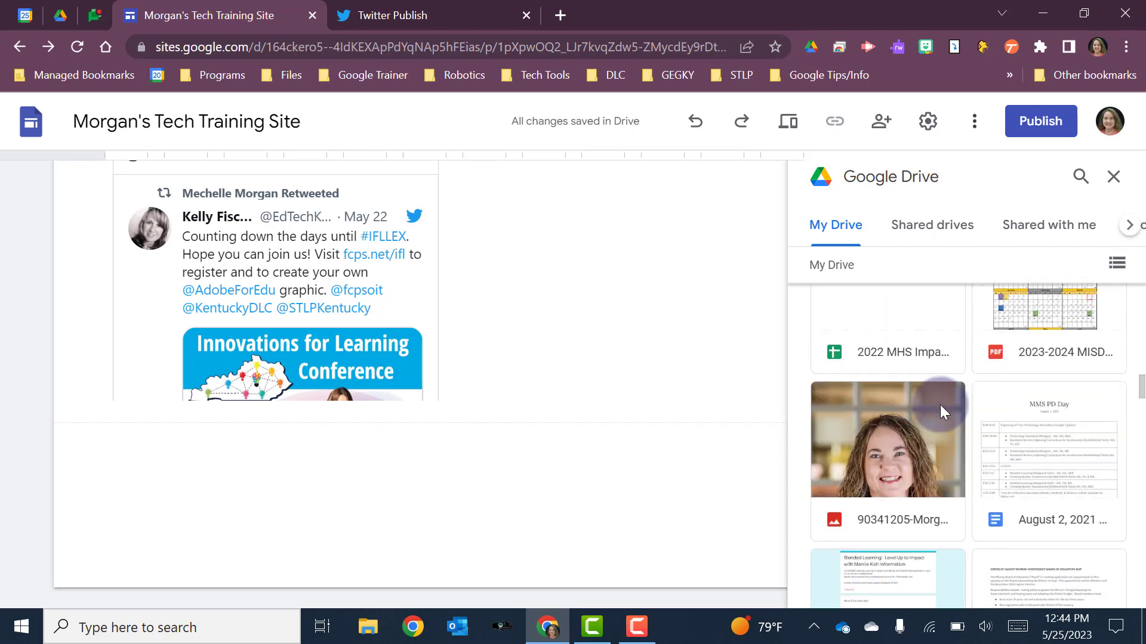
scroll(940, 404, down, 5)
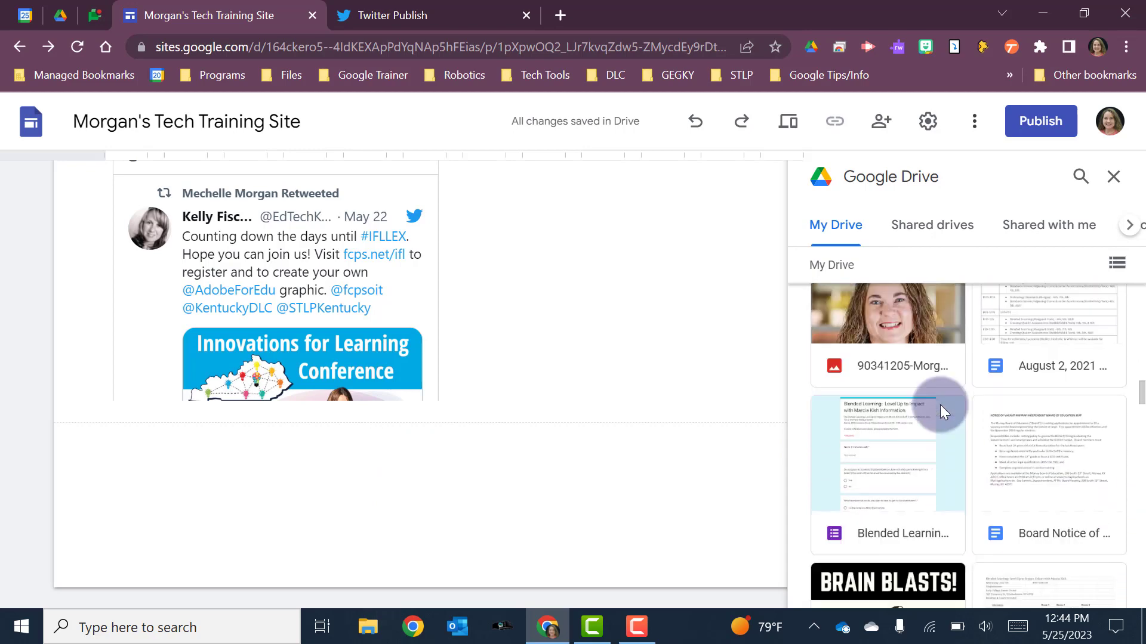
scroll(940, 412, down, 5)
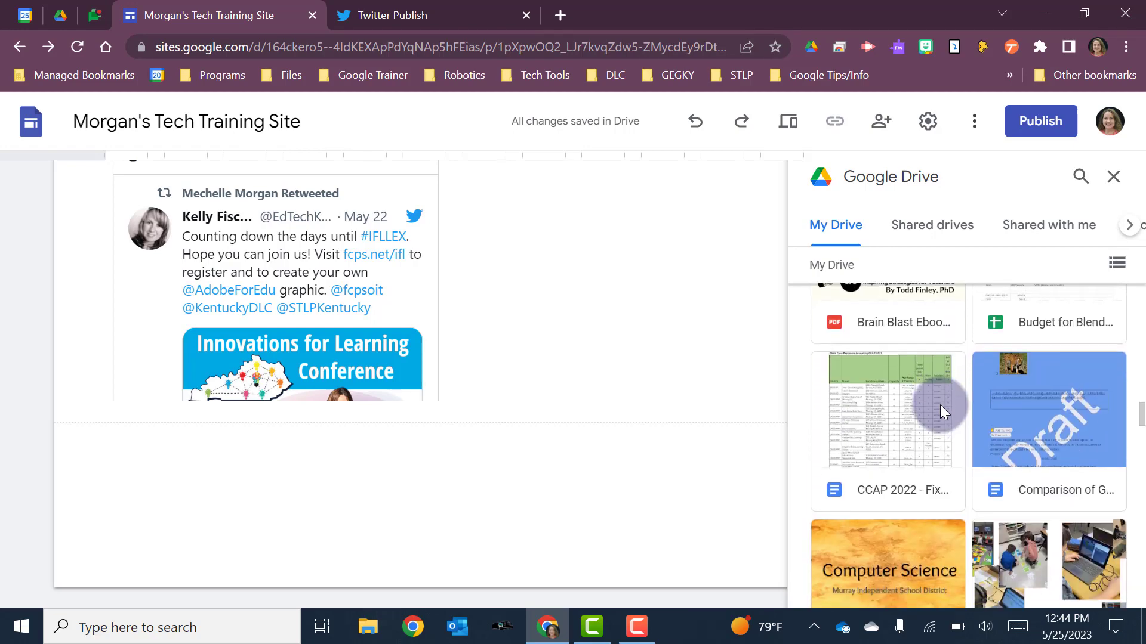
scroll(940, 412, down, 2)
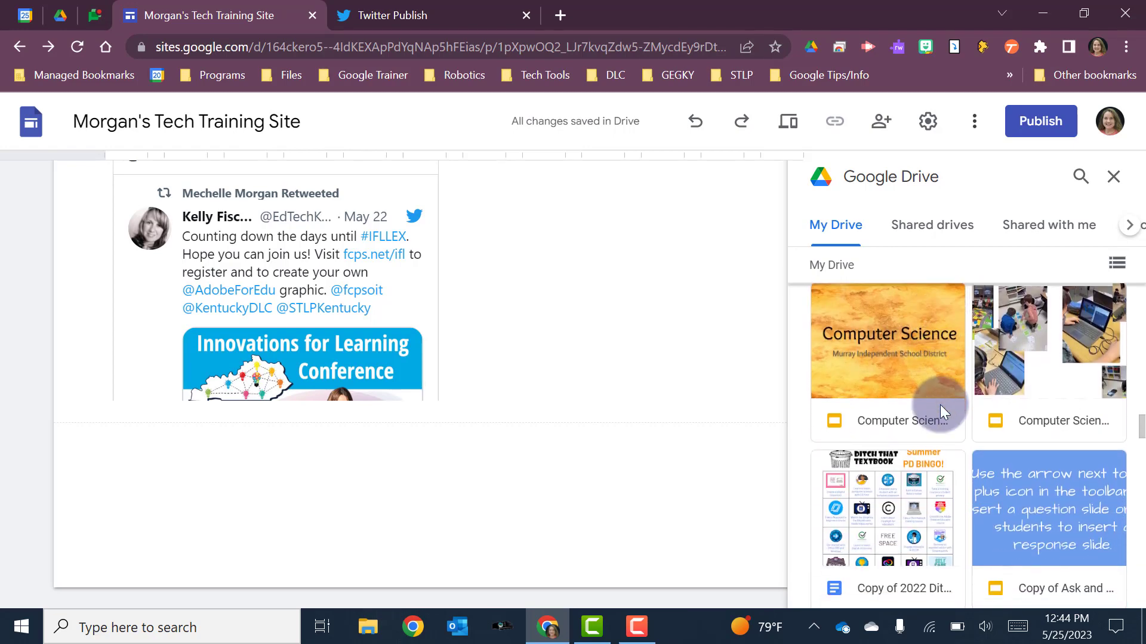
scroll(940, 405, up, 3)
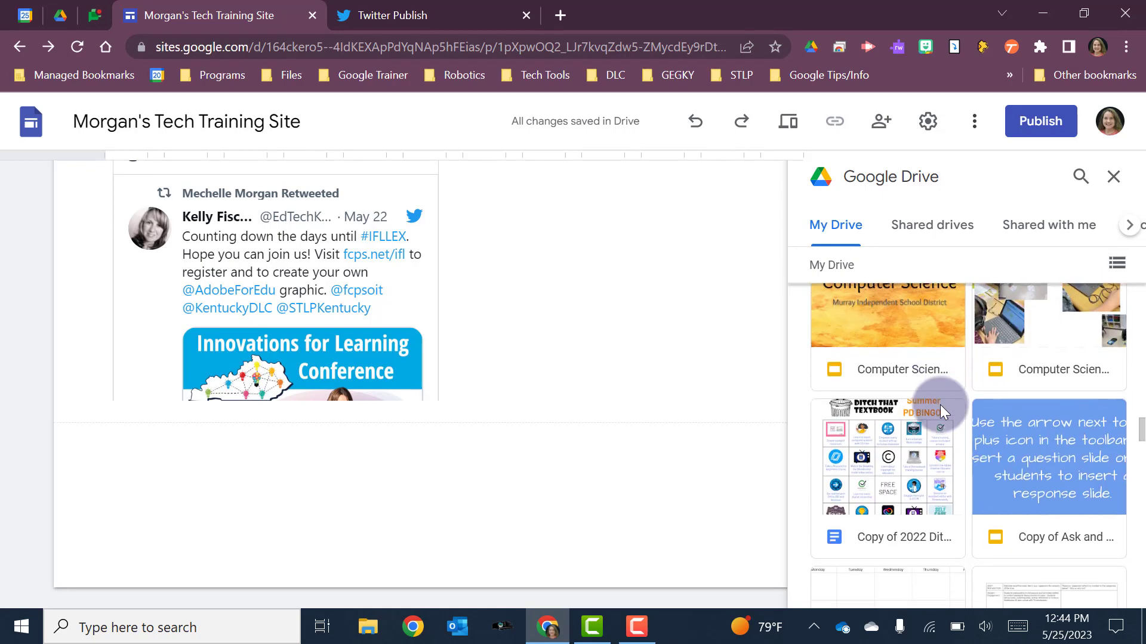
click(1070, 445)
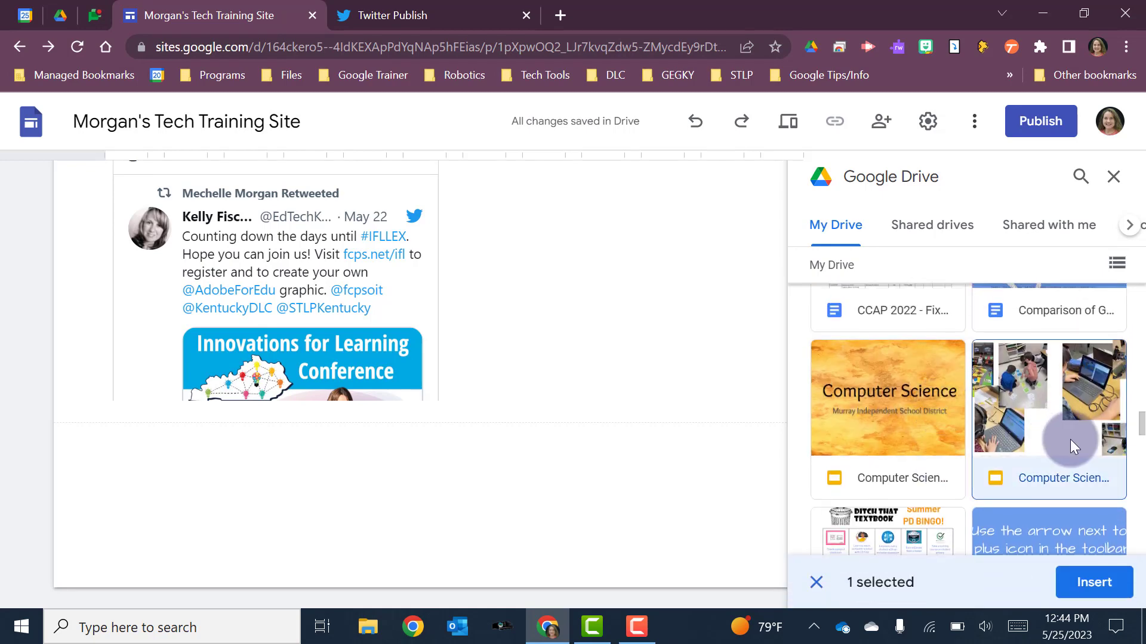
click(1092, 591)
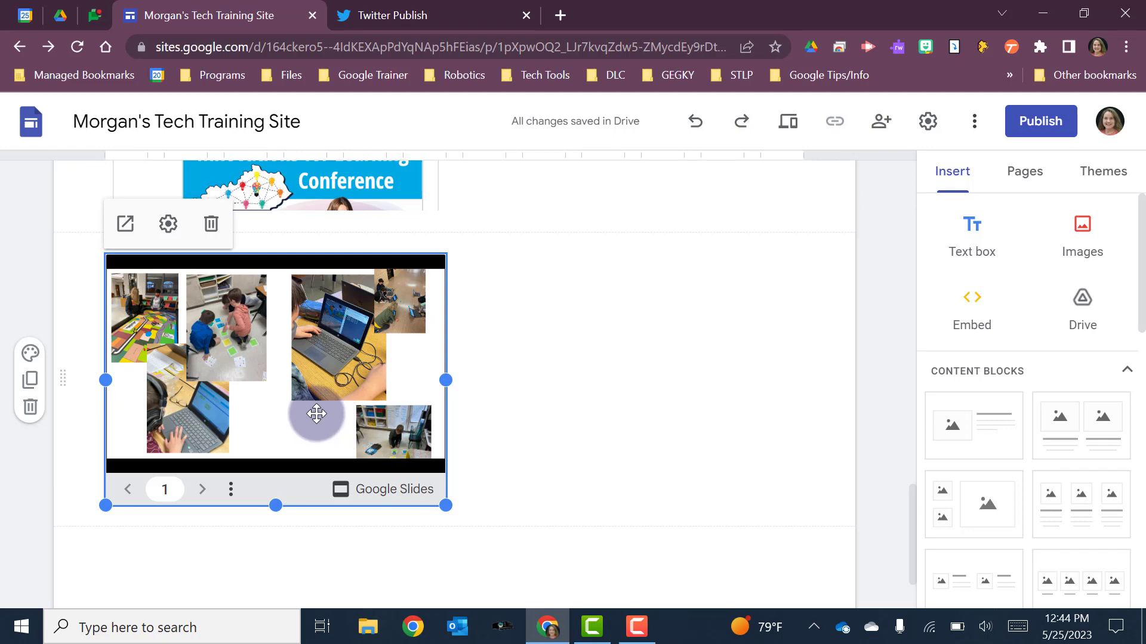
drag(447, 504, 608, 574)
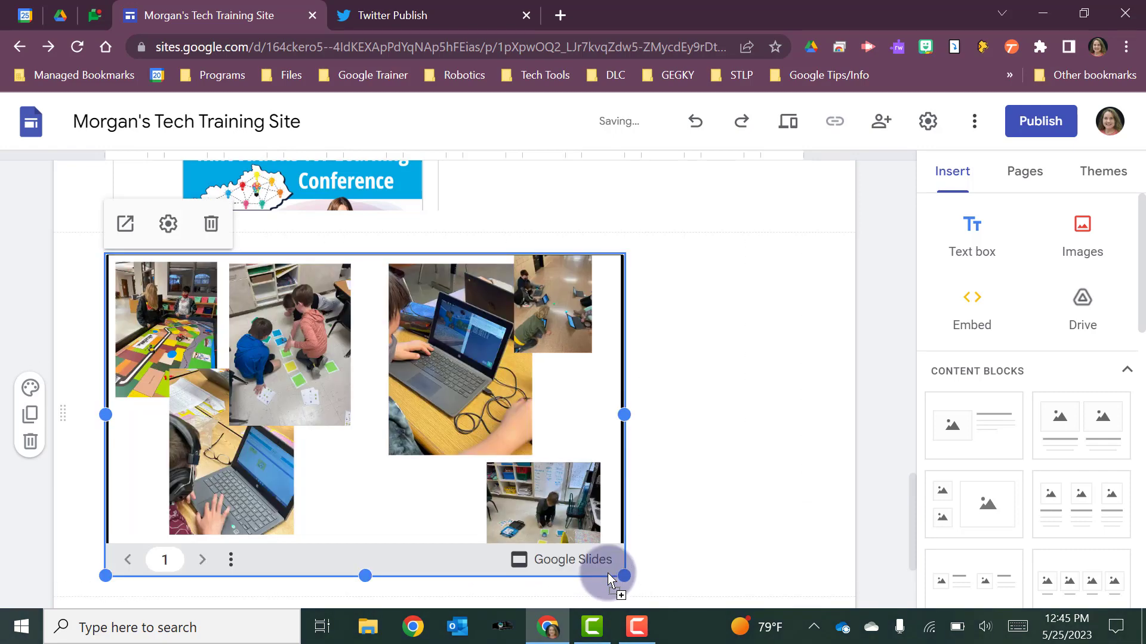
click(758, 411)
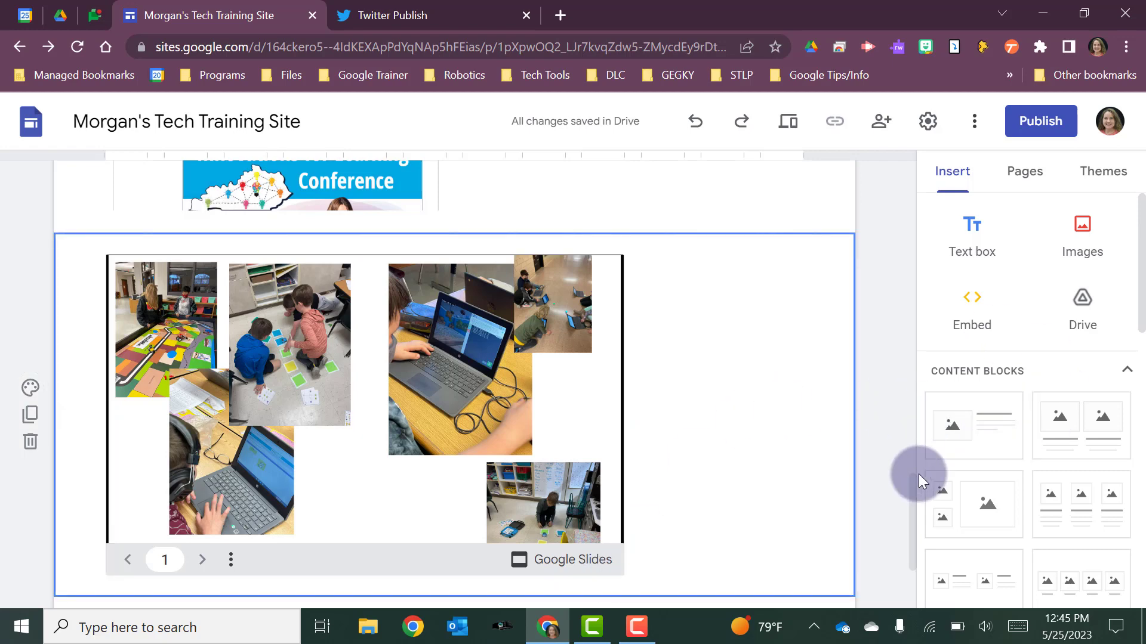
- Look through the content blocks and other elements that can be inserted on the page
scroll(1007, 485, down, 1)
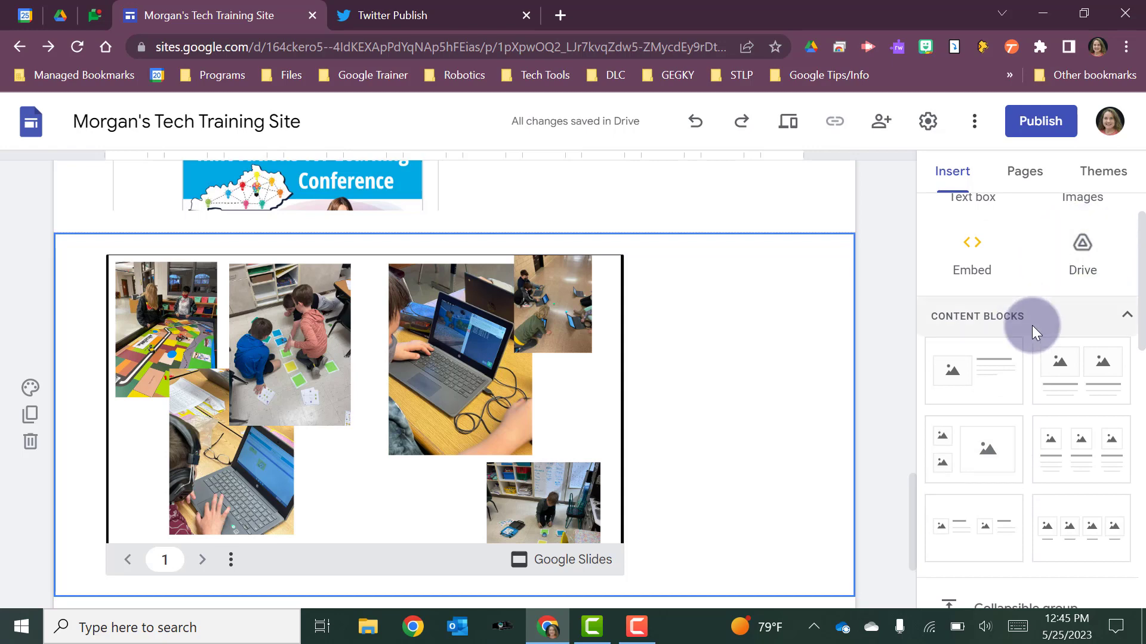
scroll(1032, 325, down, 5)
scroll(1032, 324, down, 8)
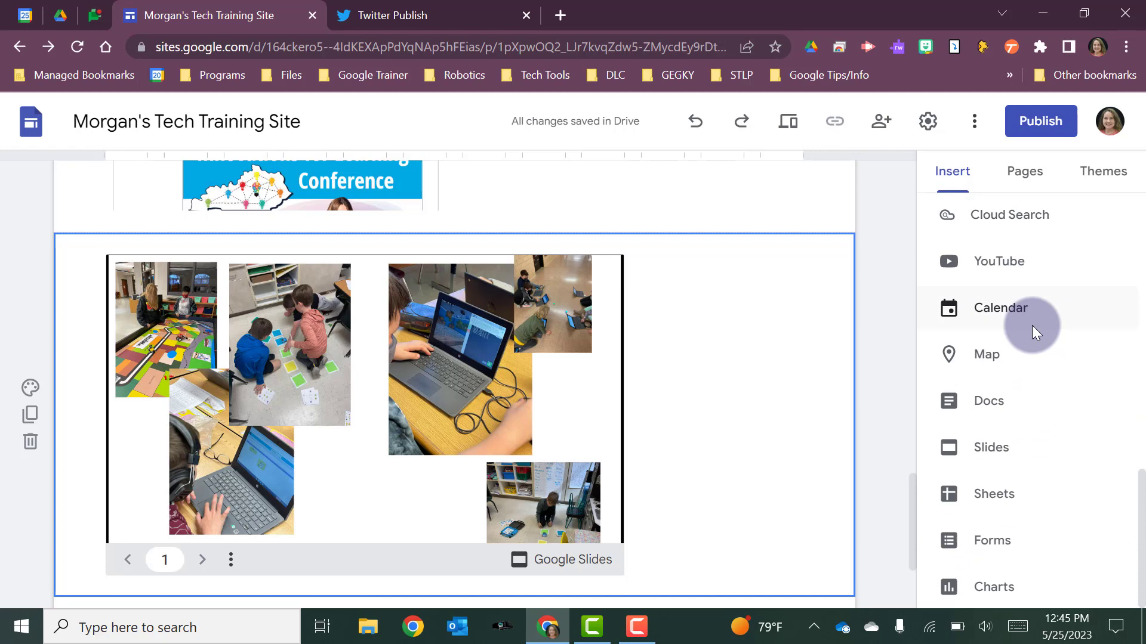
scroll(771, 500, down, 1)
scroll(771, 500, down, 2)
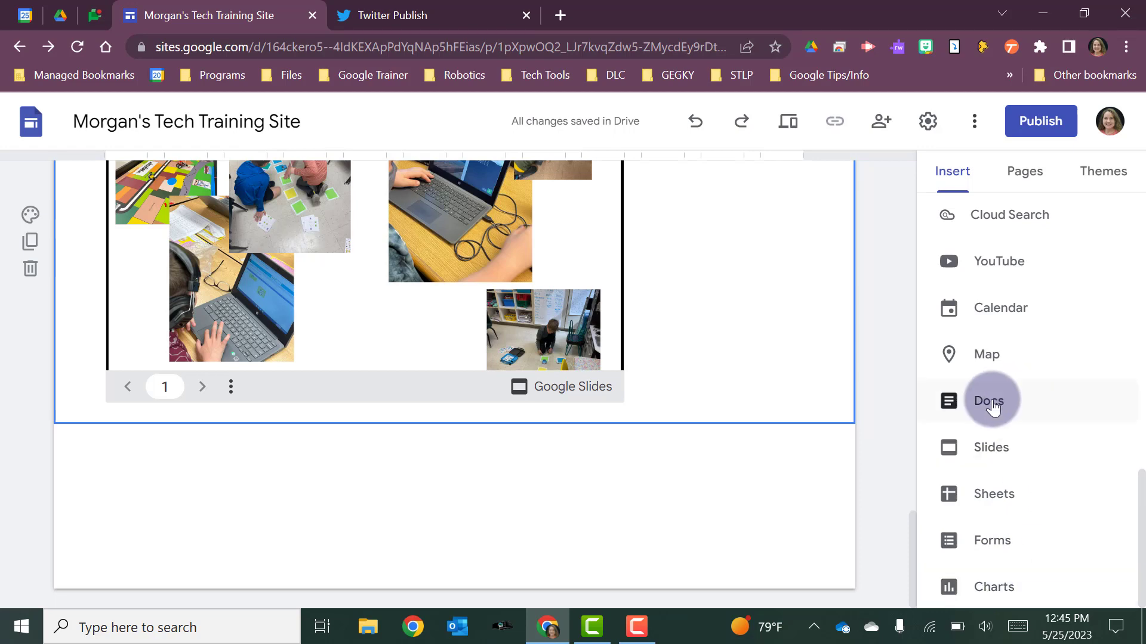
scroll(992, 408, up, 10)
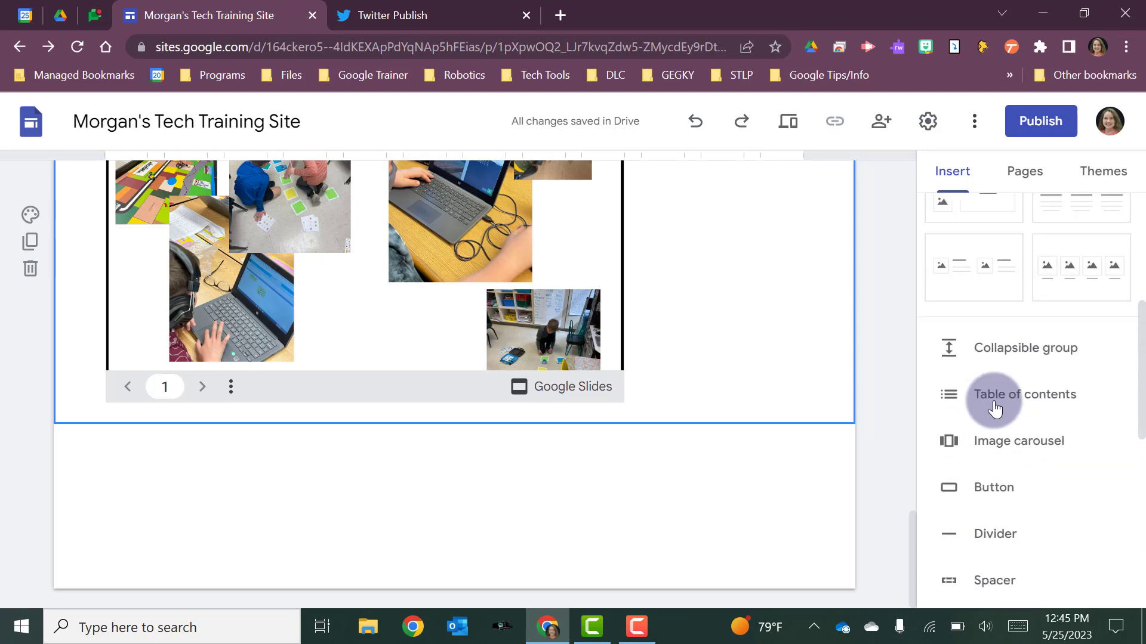
scroll(1098, 307, down, 10)
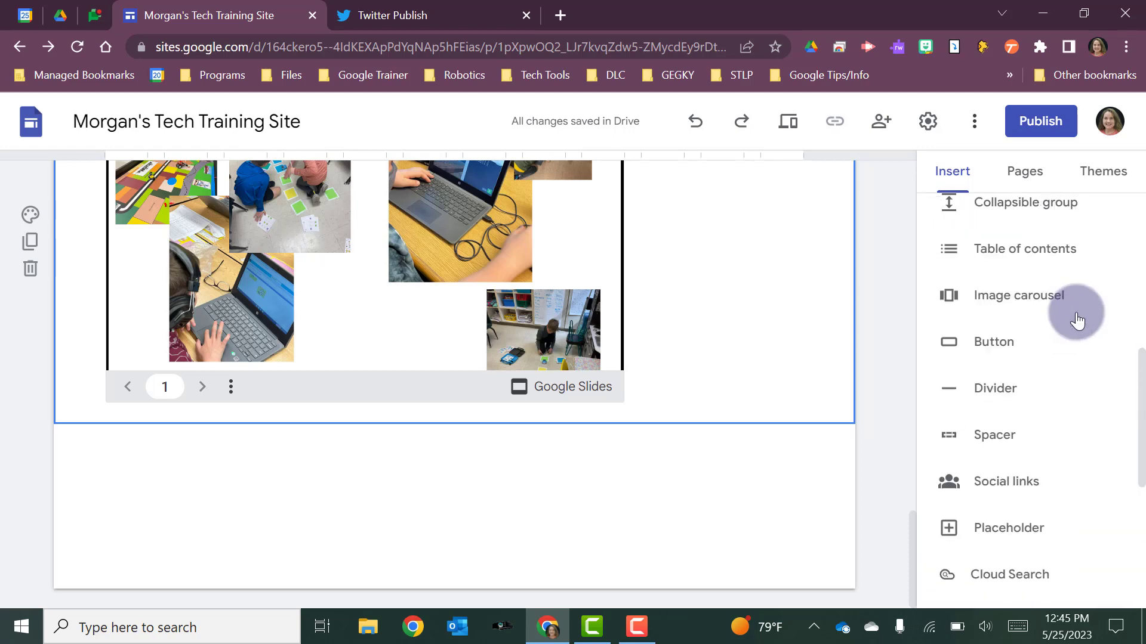
- Insert the Technology Information document from the recent Google Docs below the slideshow
click(1005, 421)
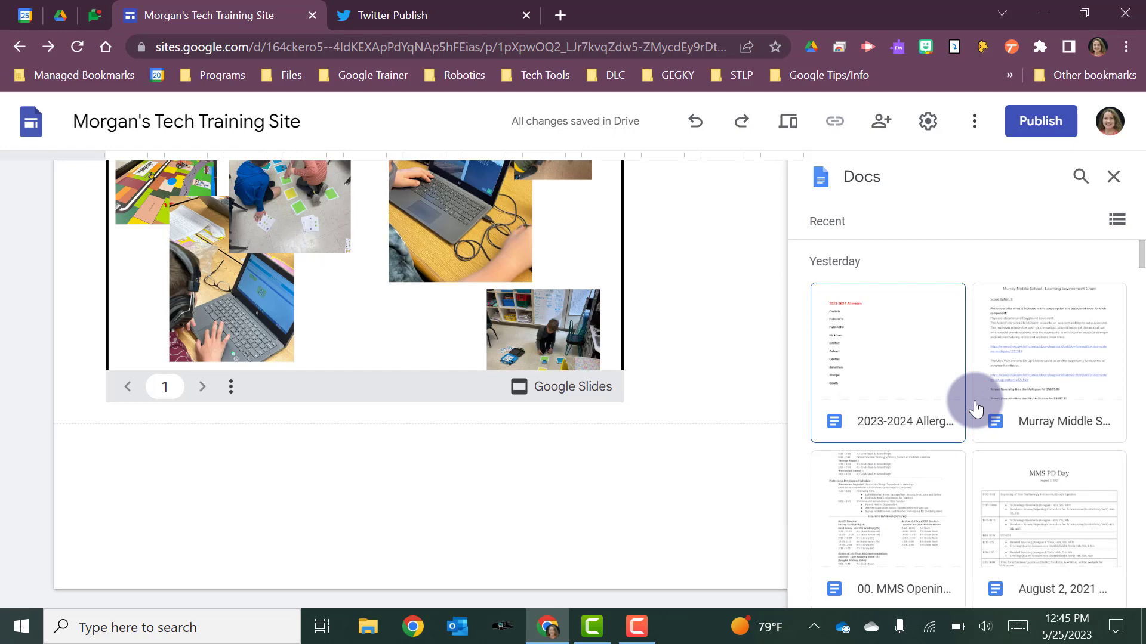
scroll(976, 409, down, 12)
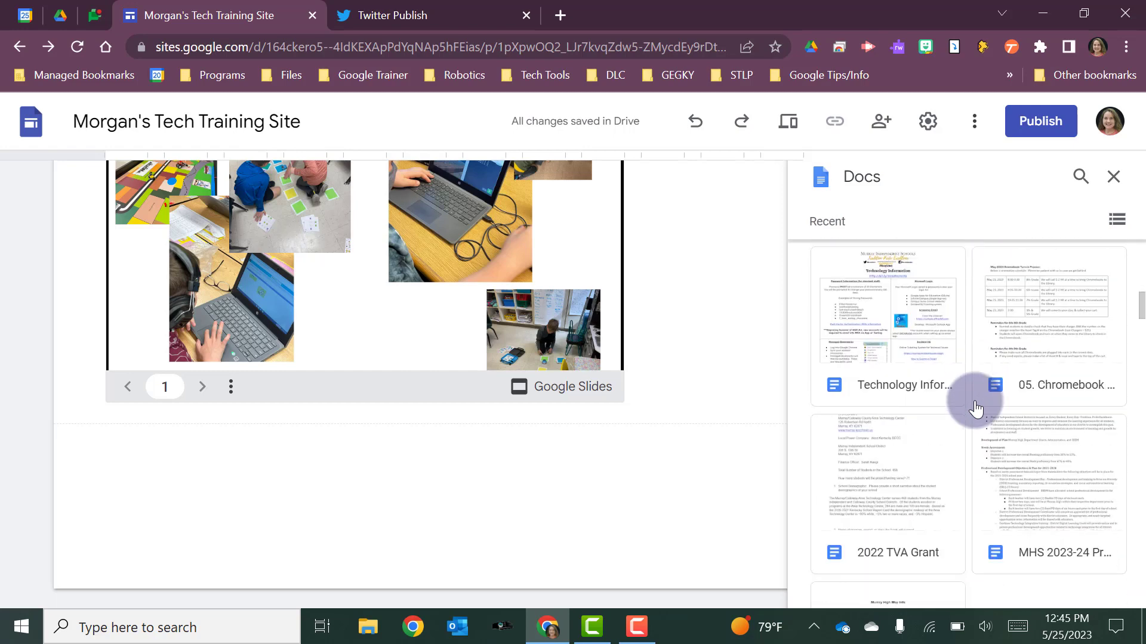
scroll(975, 408, down, 5)
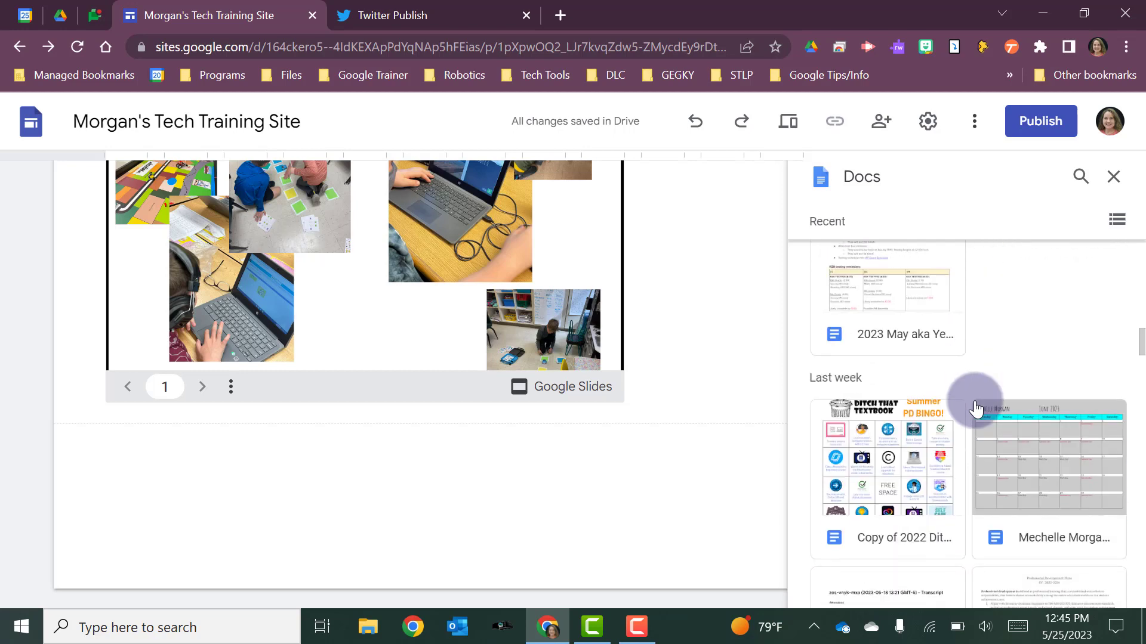
scroll(976, 409, up, 8)
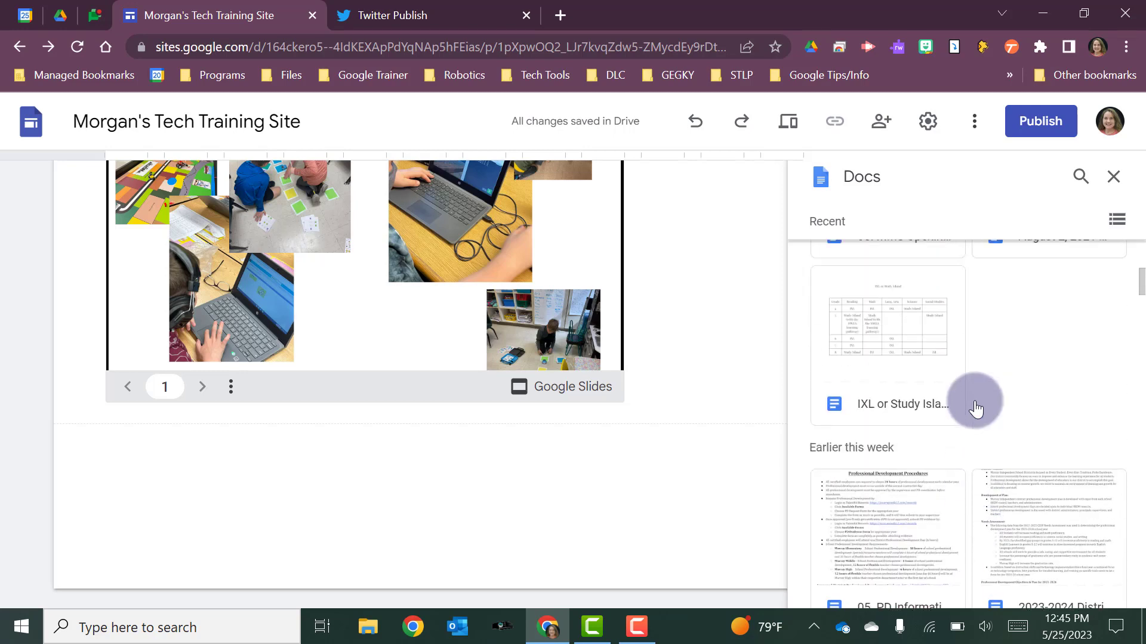
scroll(975, 408, down, 4)
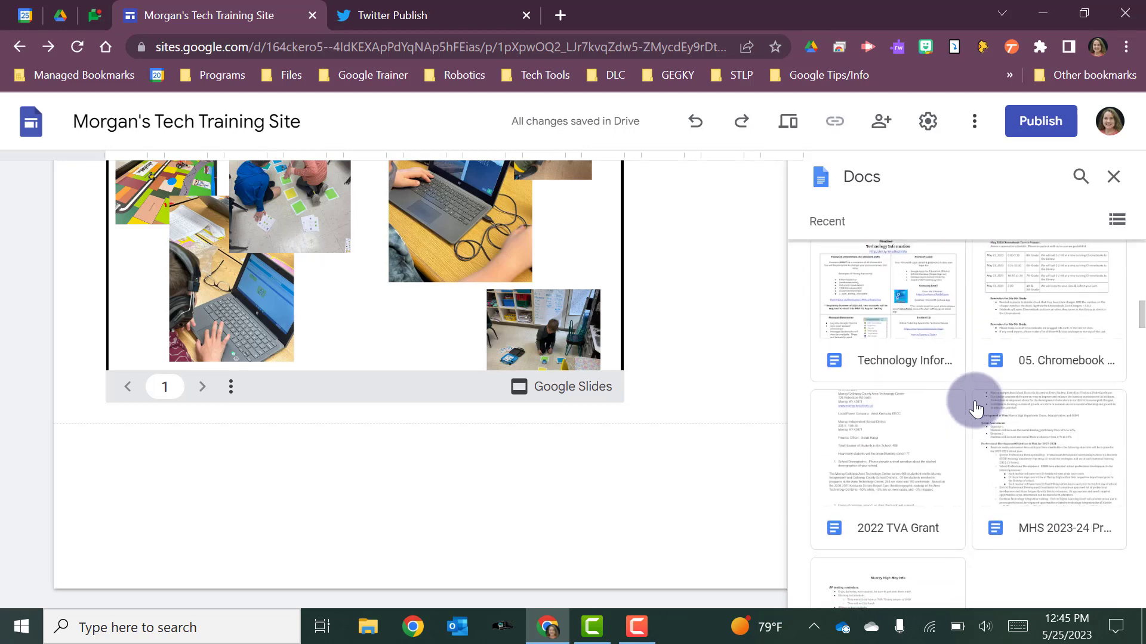
scroll(976, 409, up, 2)
click(875, 358)
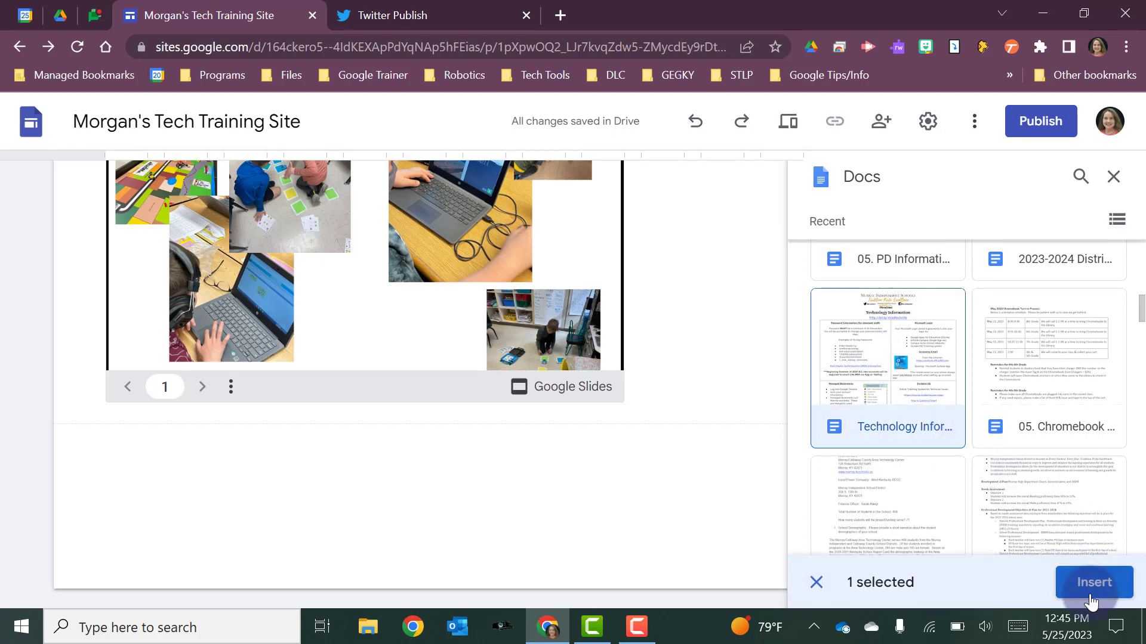
click(1092, 588)
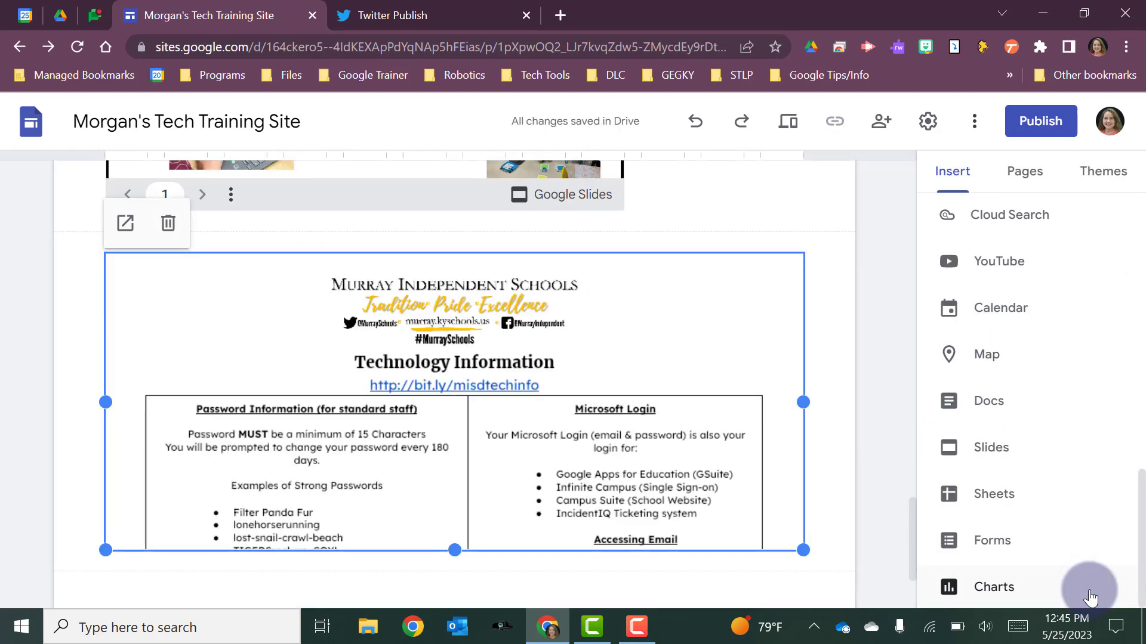
- Shrink the embedded Technology Information document to about one-third of the content width and deselect it
scroll(647, 402, down, 2)
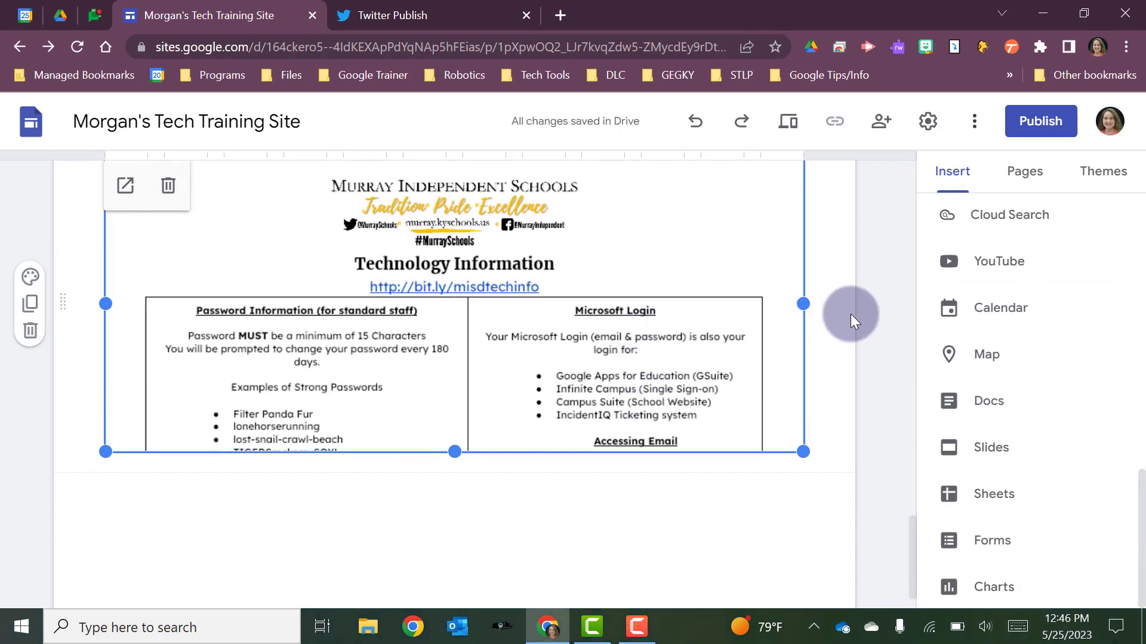
drag(803, 304, 332, 279)
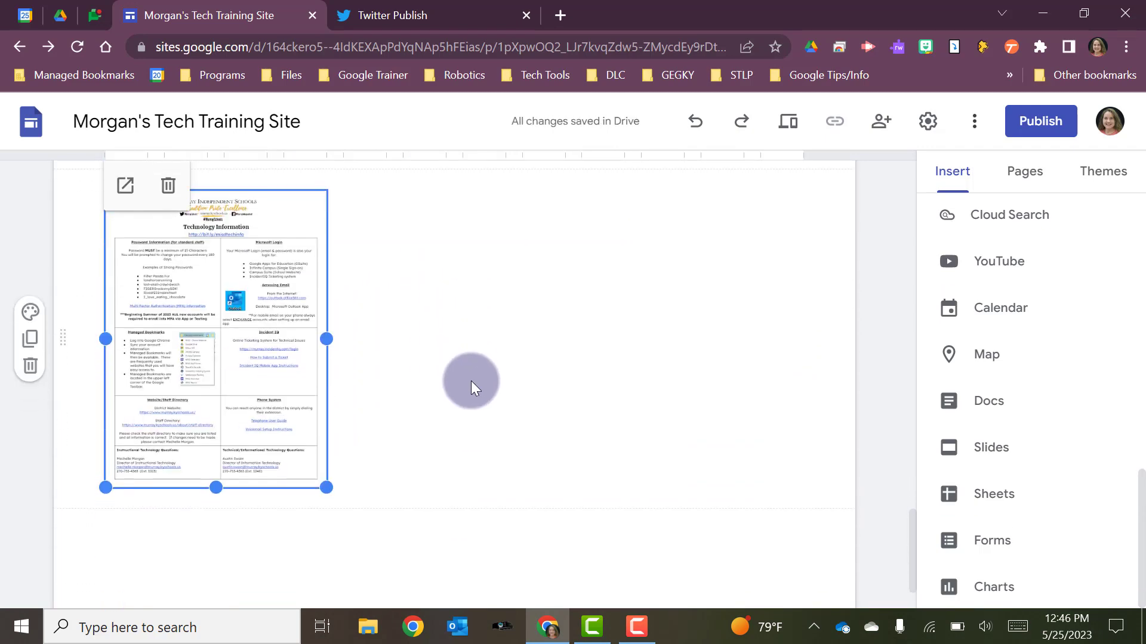
click(471, 381)
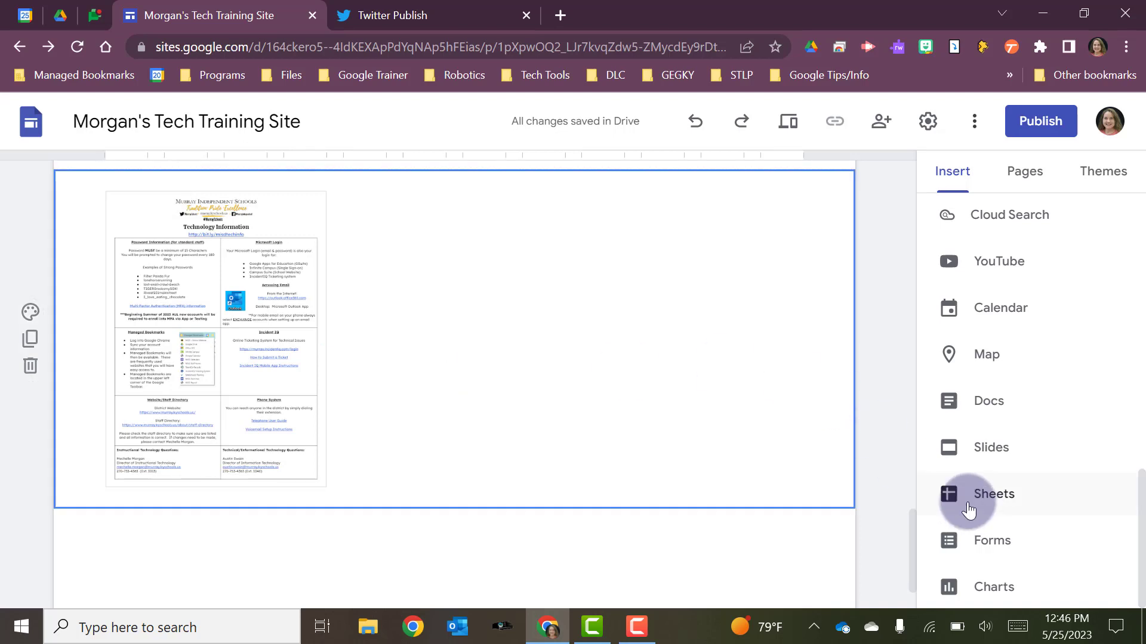
- Insert the 2022-2023 End of Year Tech & PD Survey form below the Technology Information document
click(964, 544)
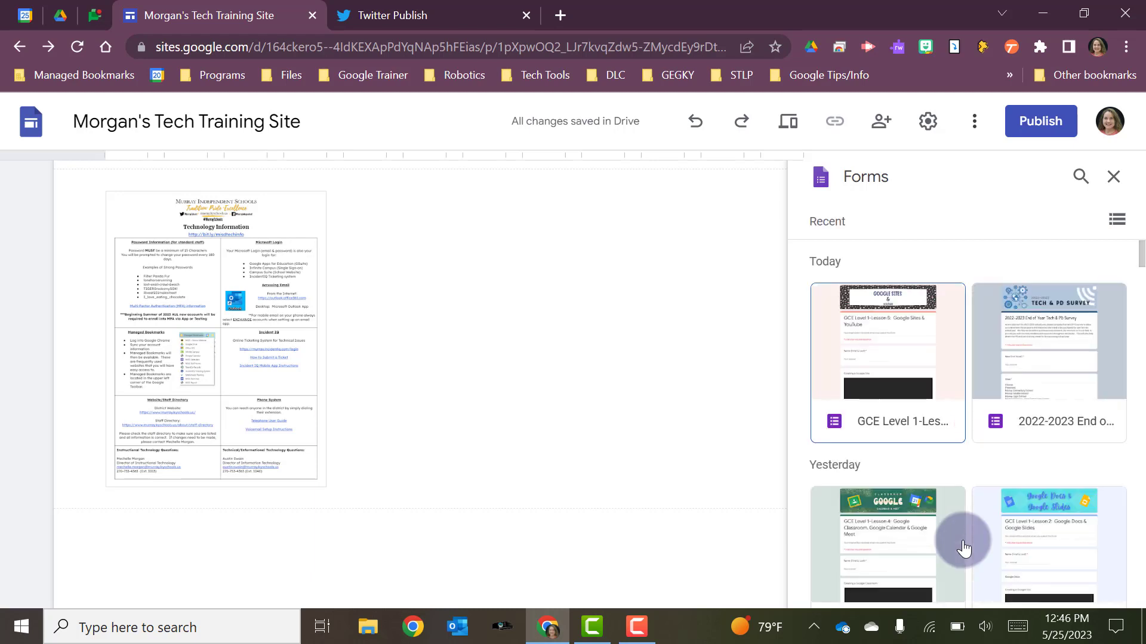
scroll(964, 544, down, 5)
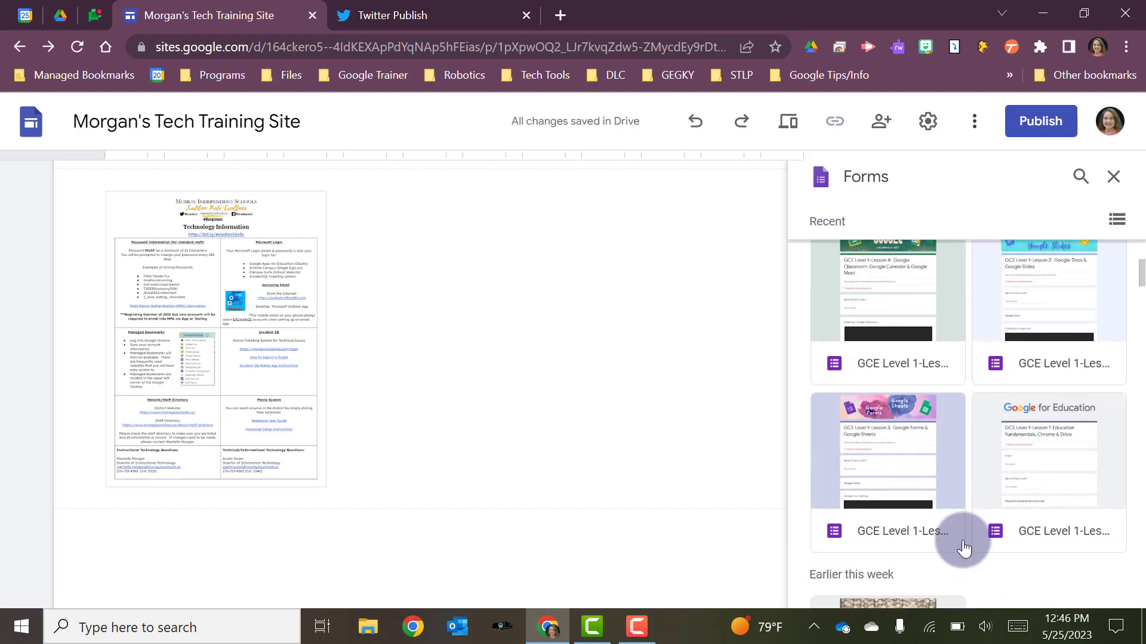
scroll(964, 548, down, 2)
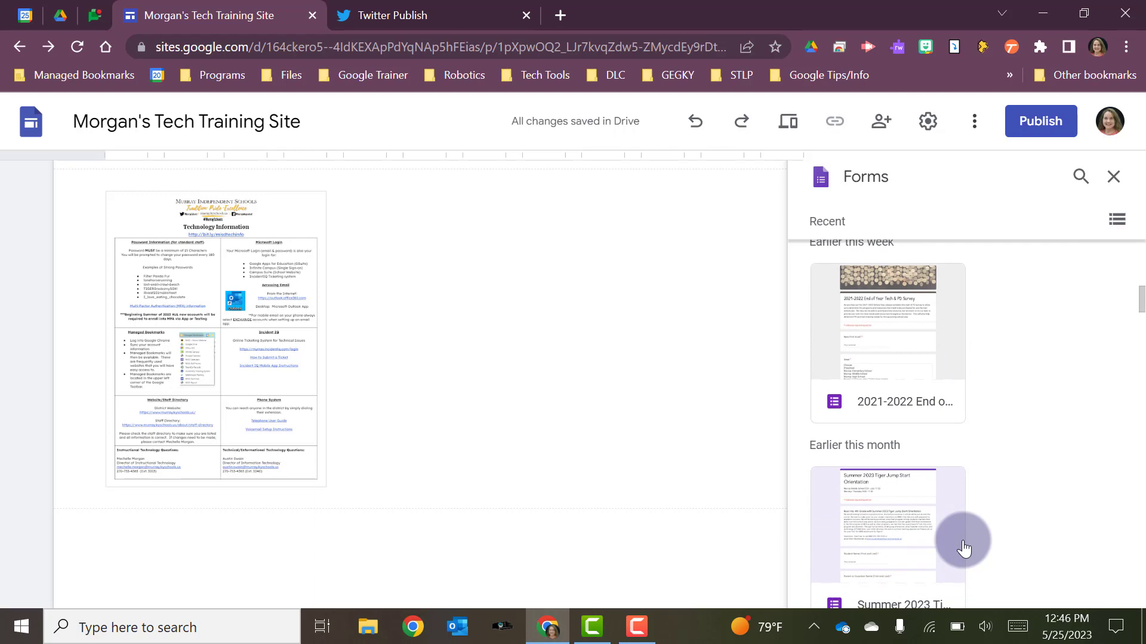
scroll(964, 547, up, 8)
click(1037, 406)
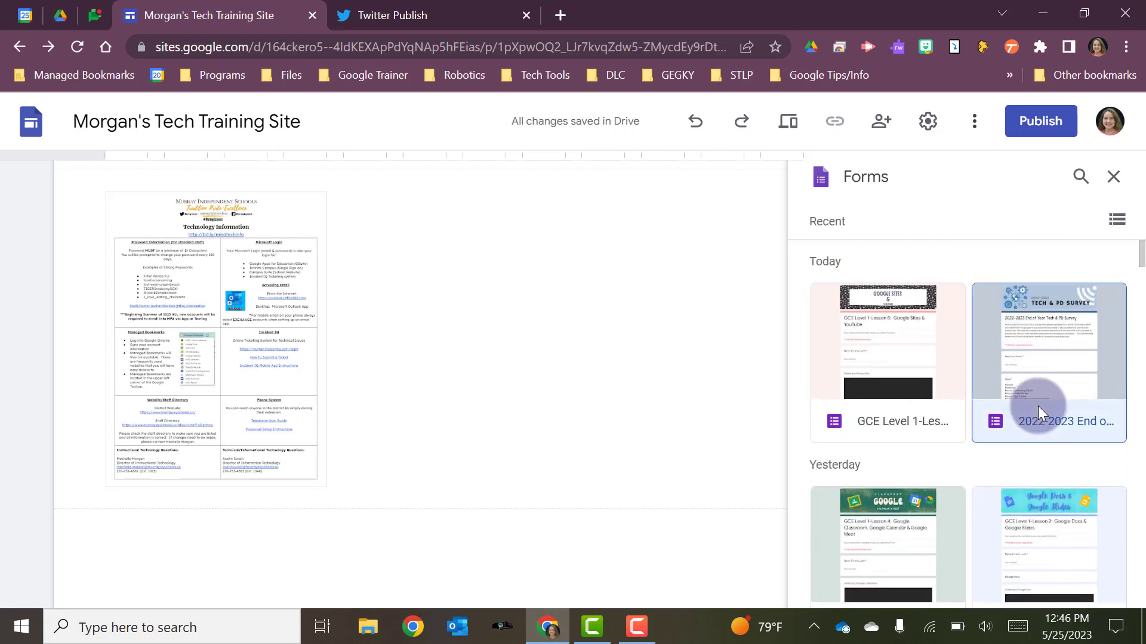
click(1091, 570)
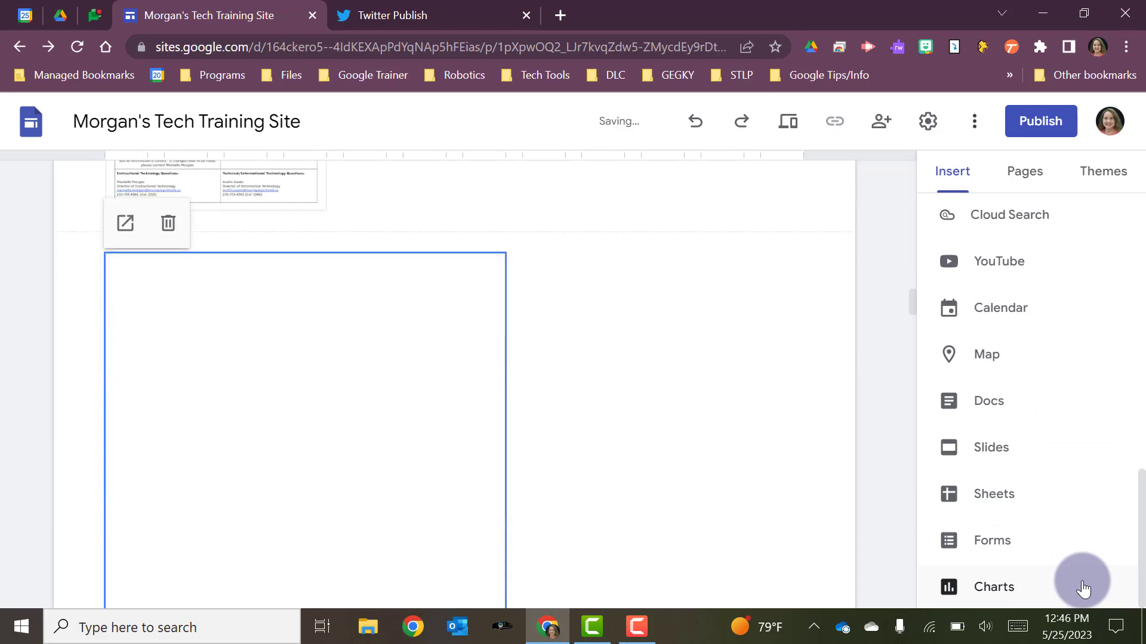
- Look over the full length of the embedded survey form and delete it from the page
scroll(248, 441, down, 3)
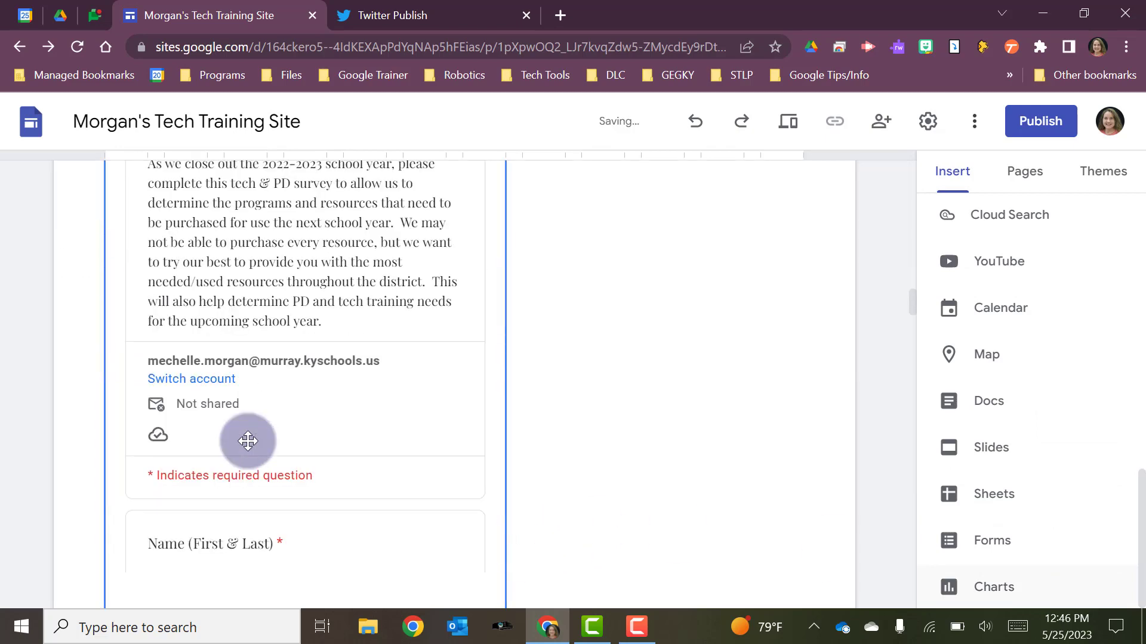
scroll(247, 441, down, 6)
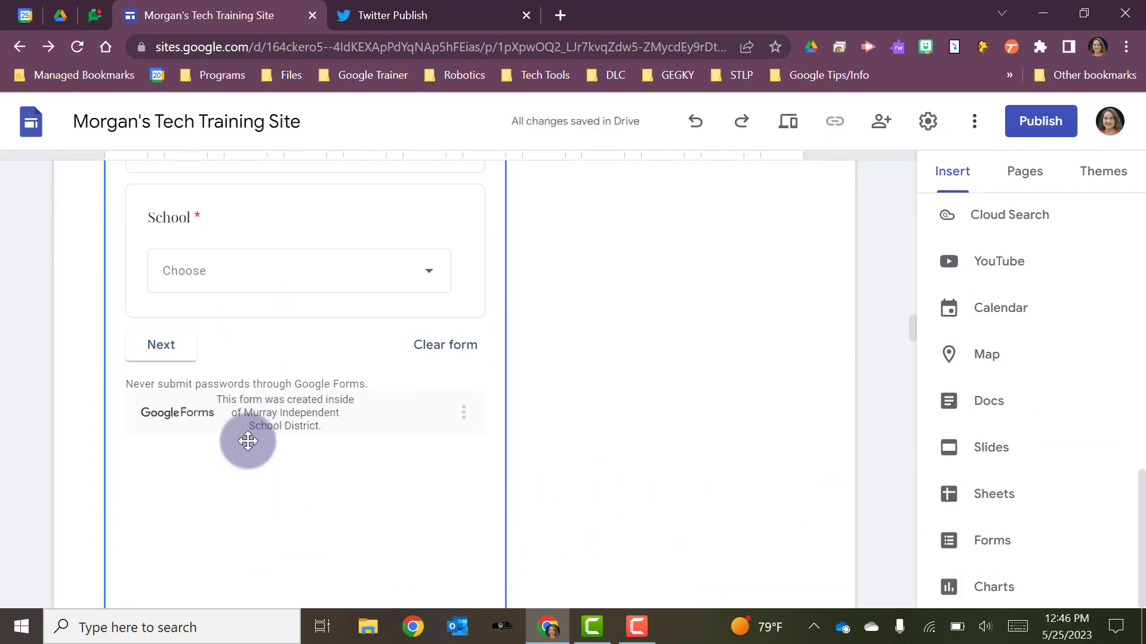
scroll(248, 441, up, 10)
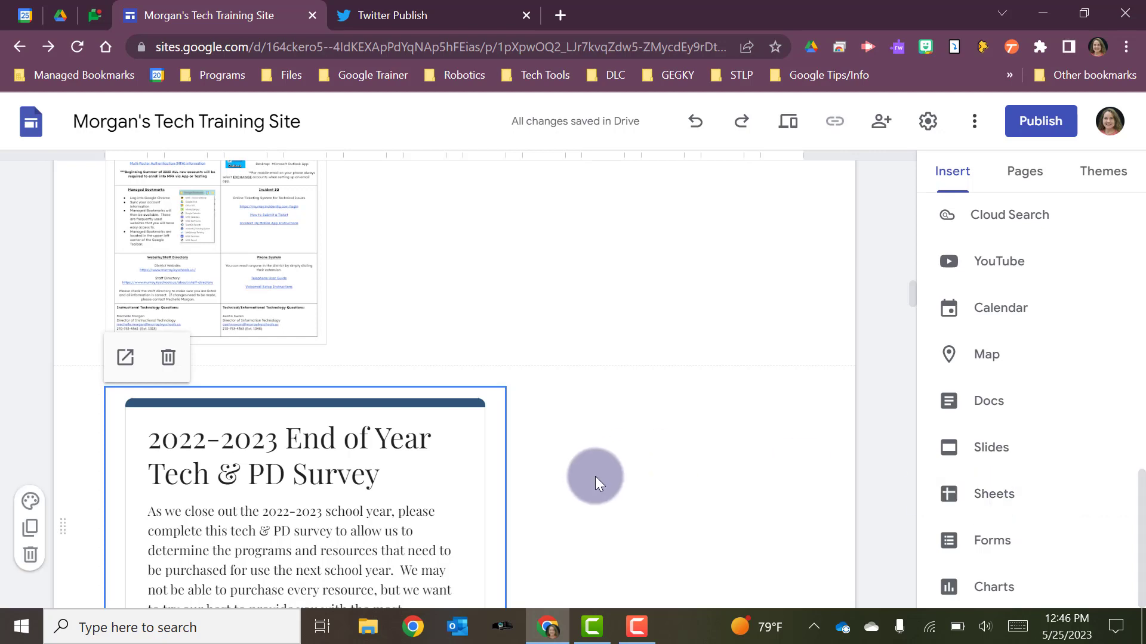
scroll(595, 477, down, 10)
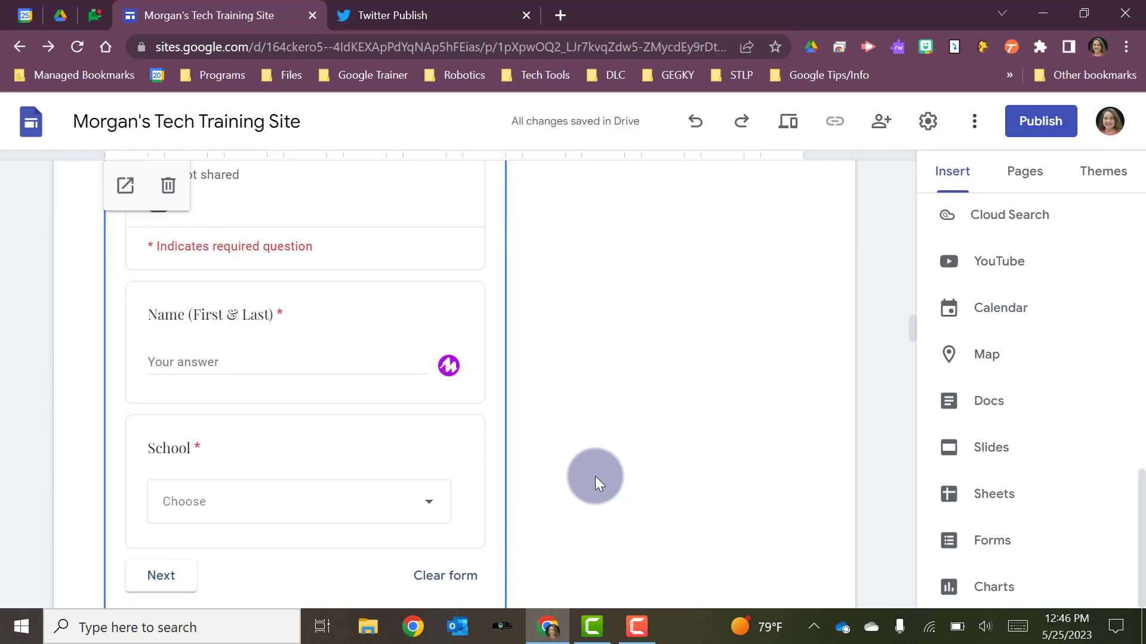
scroll(595, 476, down, 18)
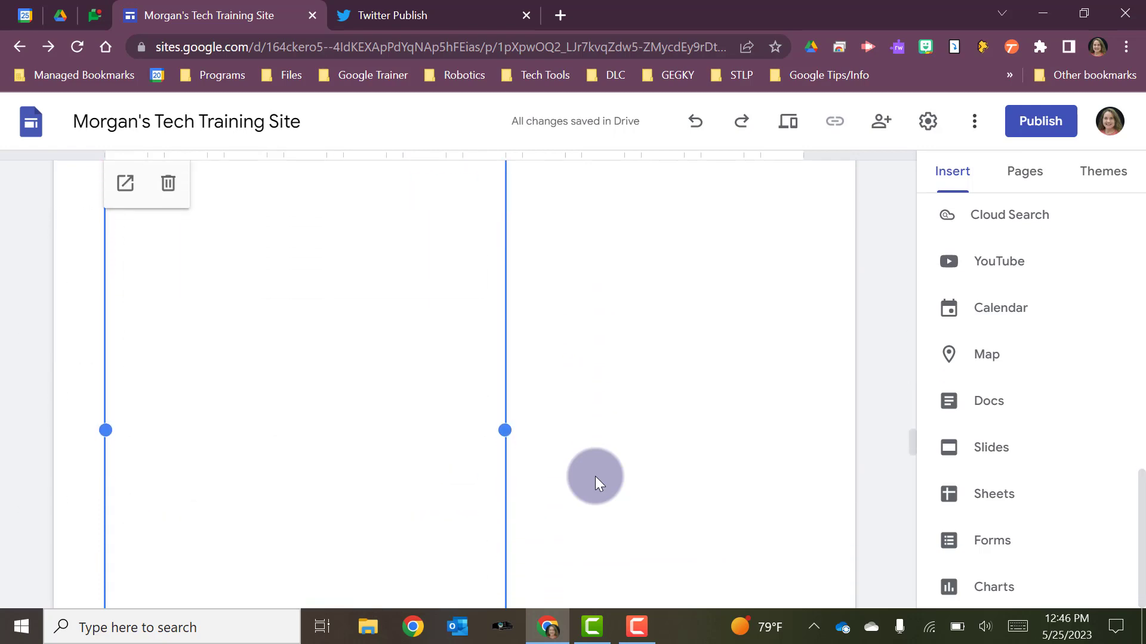
scroll(596, 476, up, 2)
scroll(595, 476, down, 5)
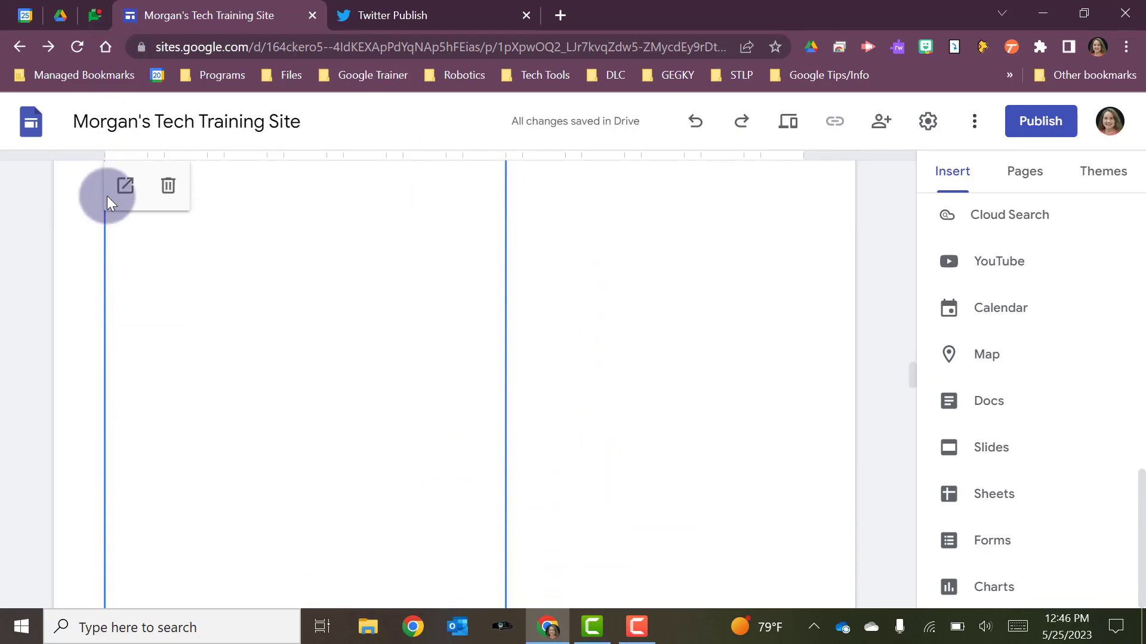
click(168, 185)
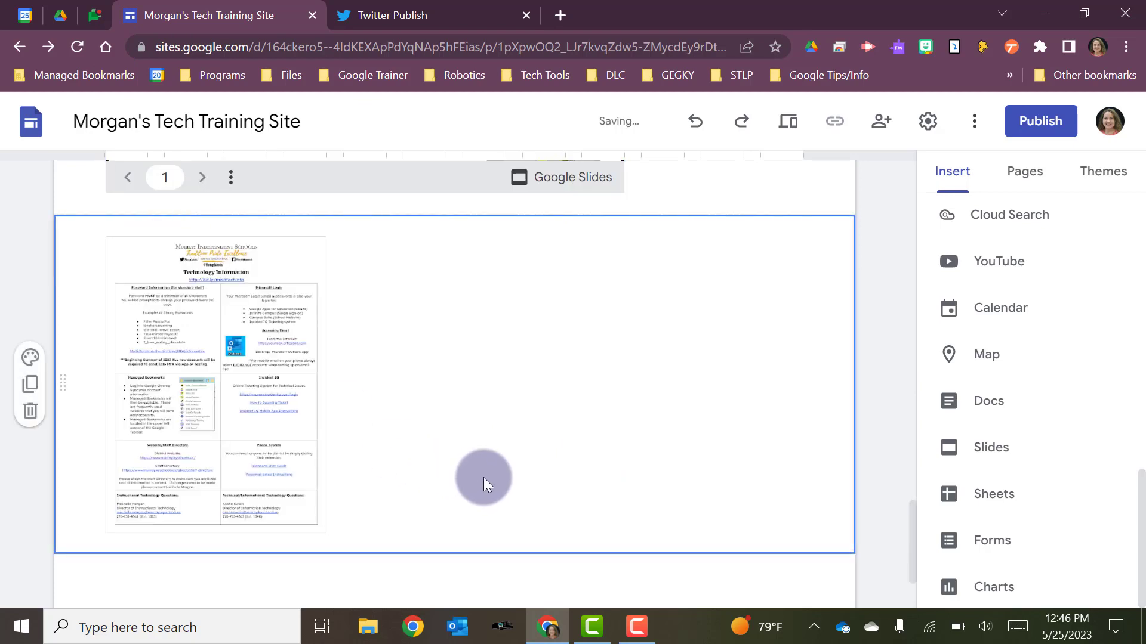
click(191, 574)
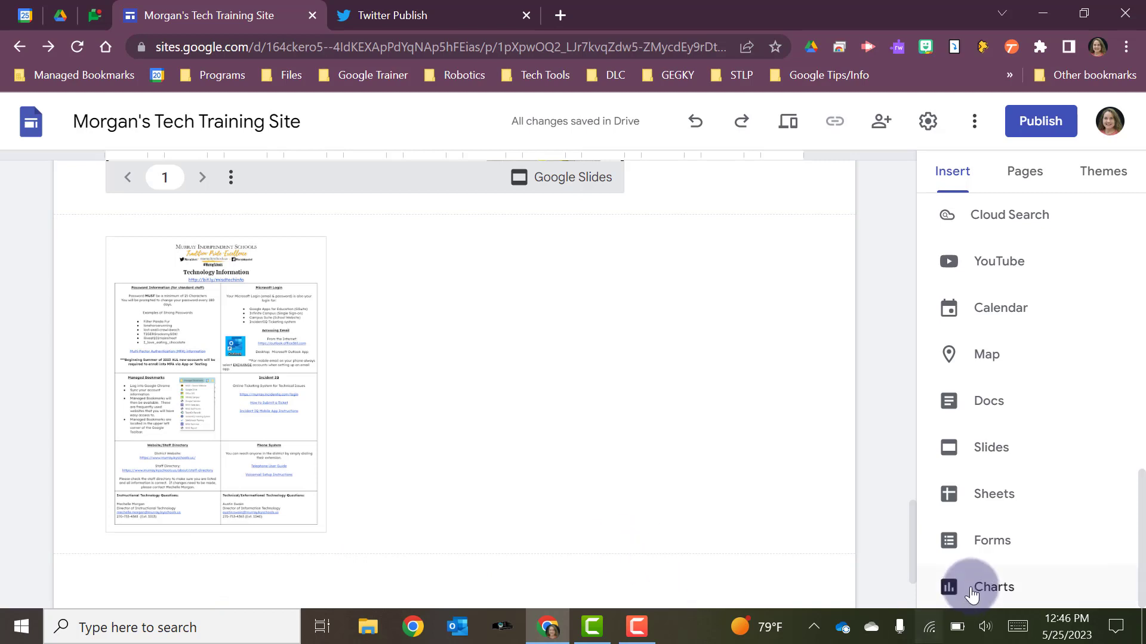
- Add a divider below the Technology Information document and a spacer beneath the divider
scroll(979, 588, up, 5)
scroll(971, 594, up, 3)
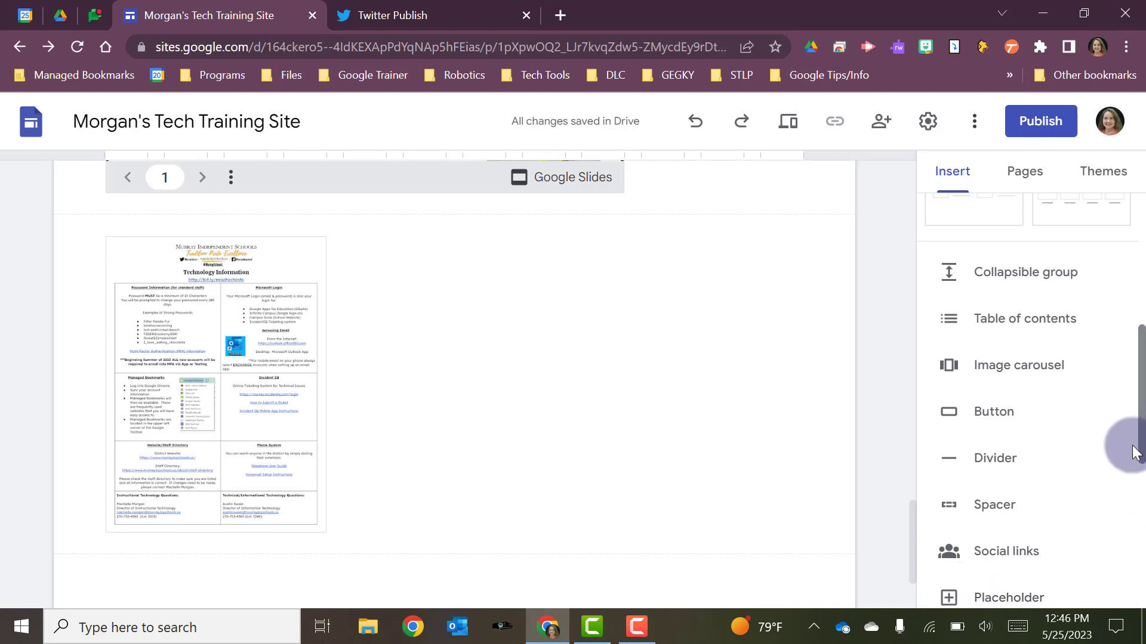
click(997, 460)
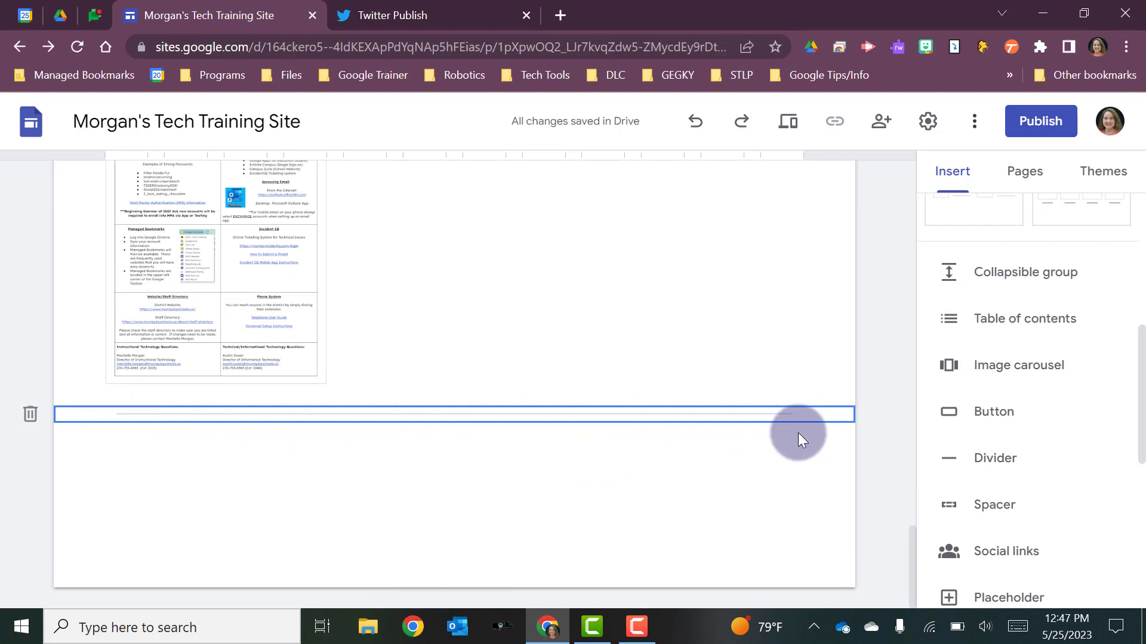
click(997, 507)
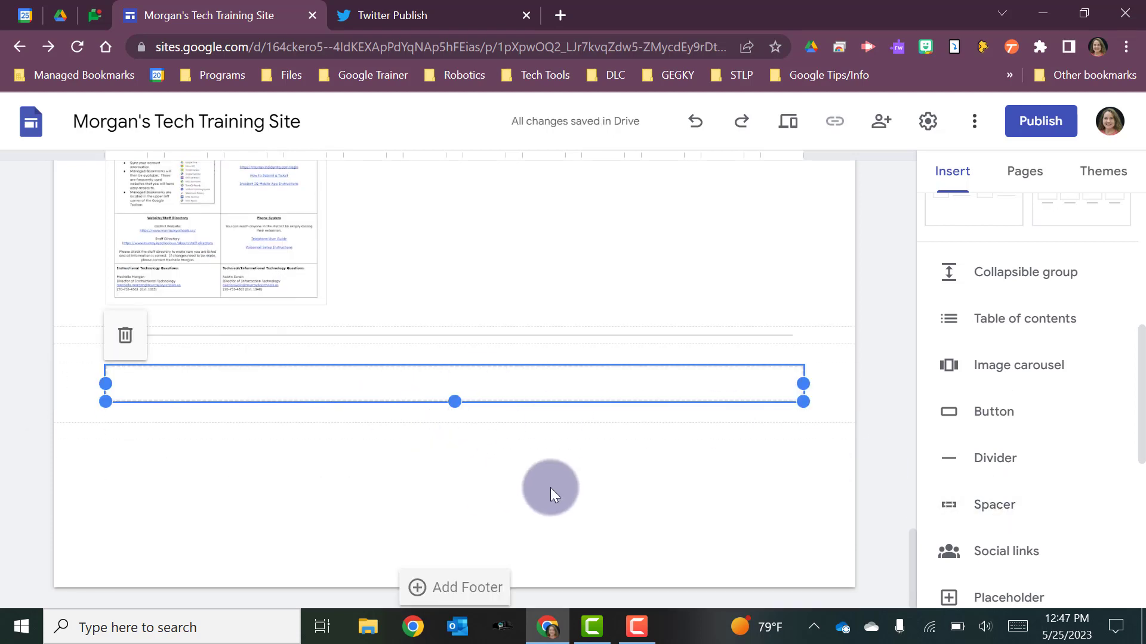
- Insert a placeholder below the spacer, view its content options and close them without choosing one
scroll(1038, 477, down, 2)
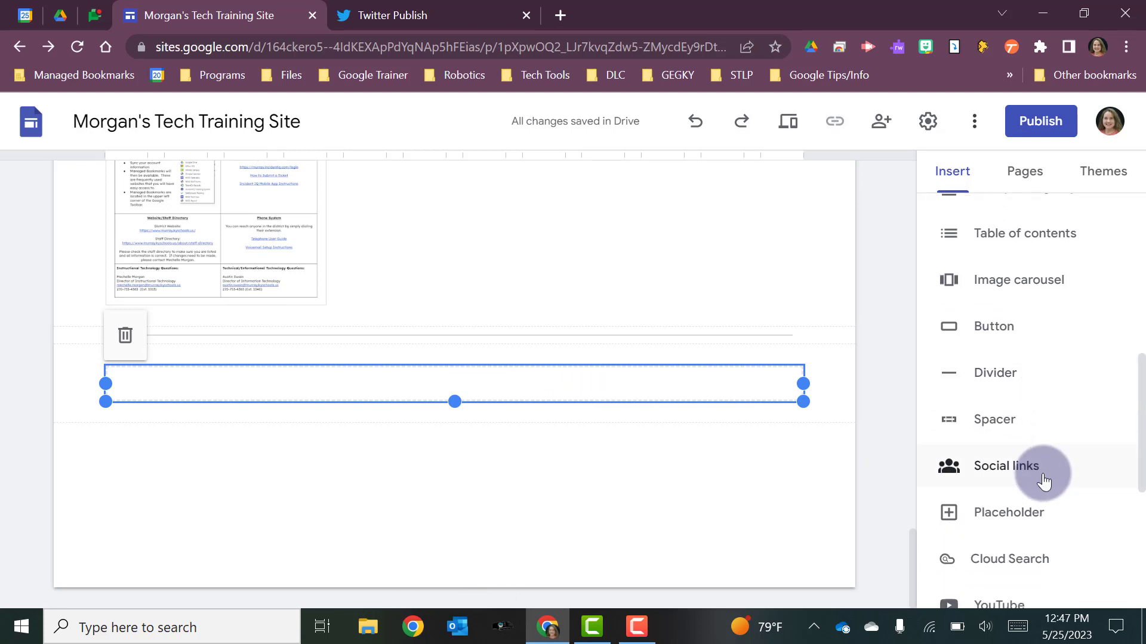
click(1011, 512)
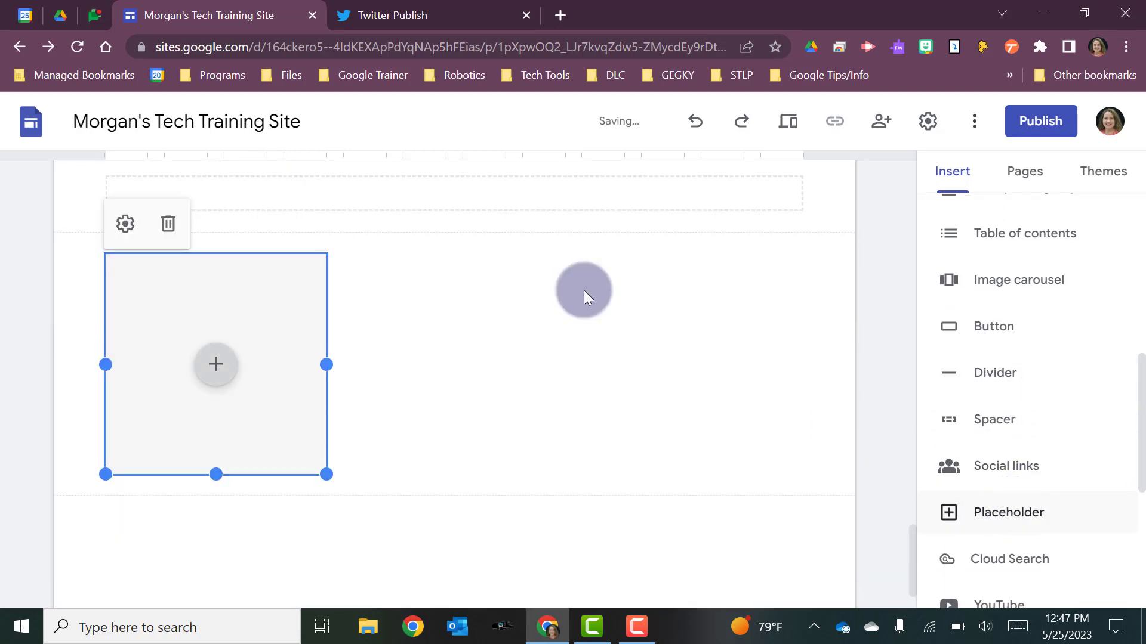
click(211, 382)
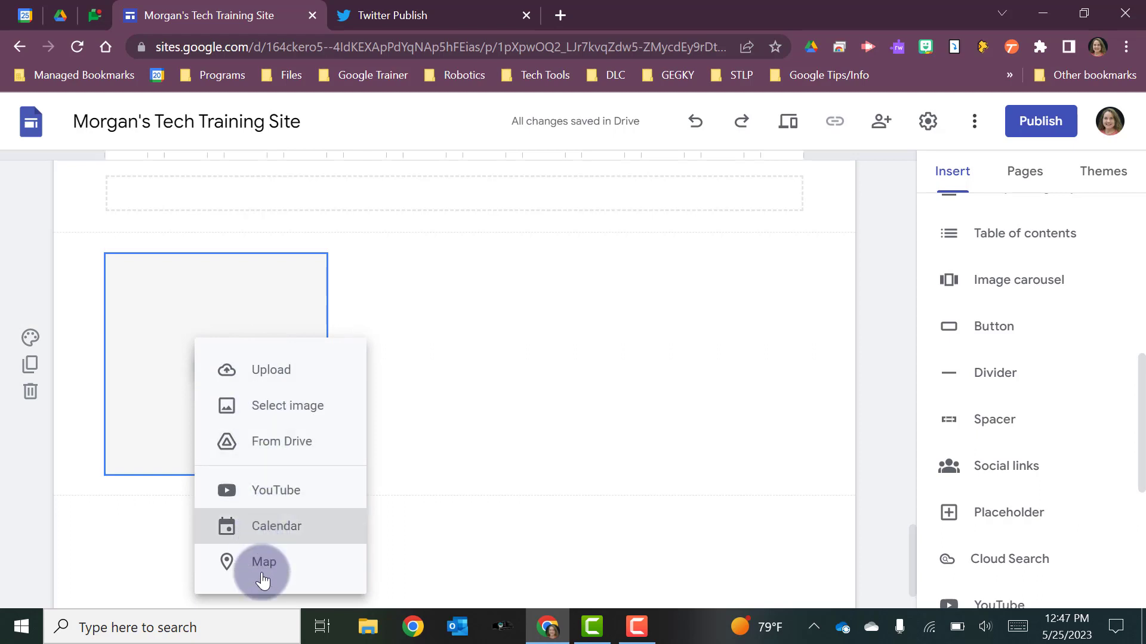
click(417, 406)
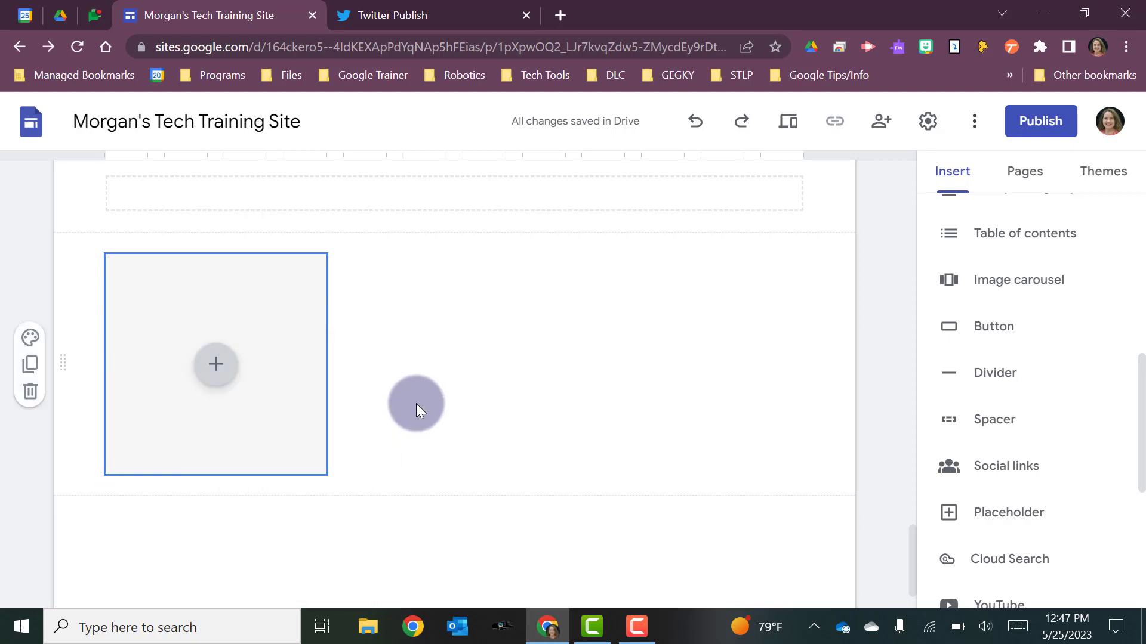
- Delete the placeholder below the spacer, and view the social media links dialog without adding any links
click(212, 319)
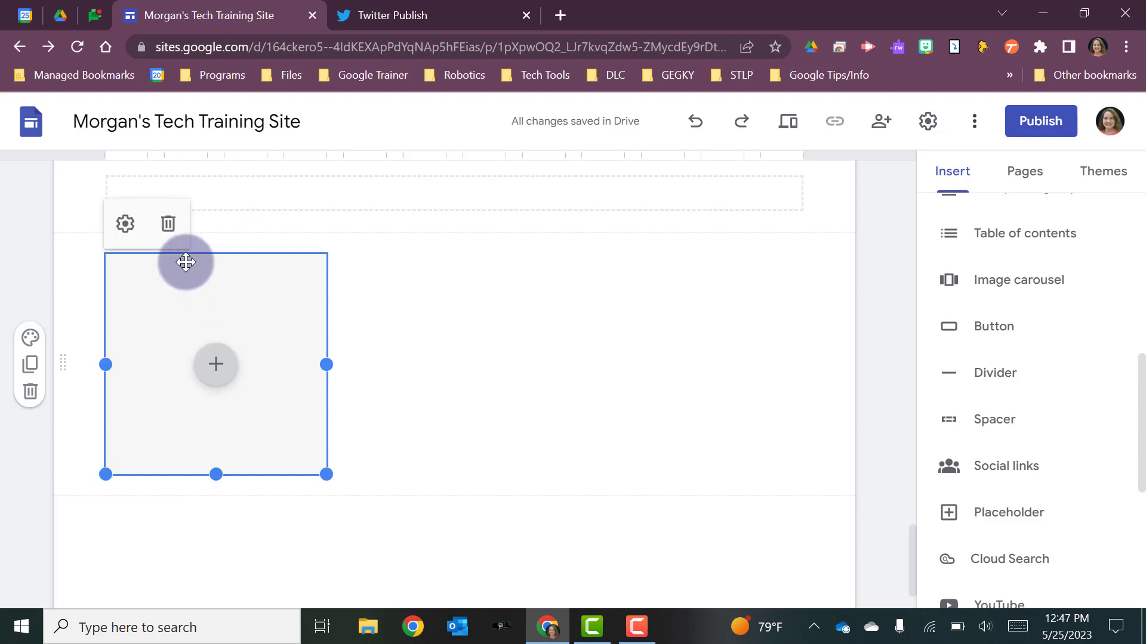
click(168, 224)
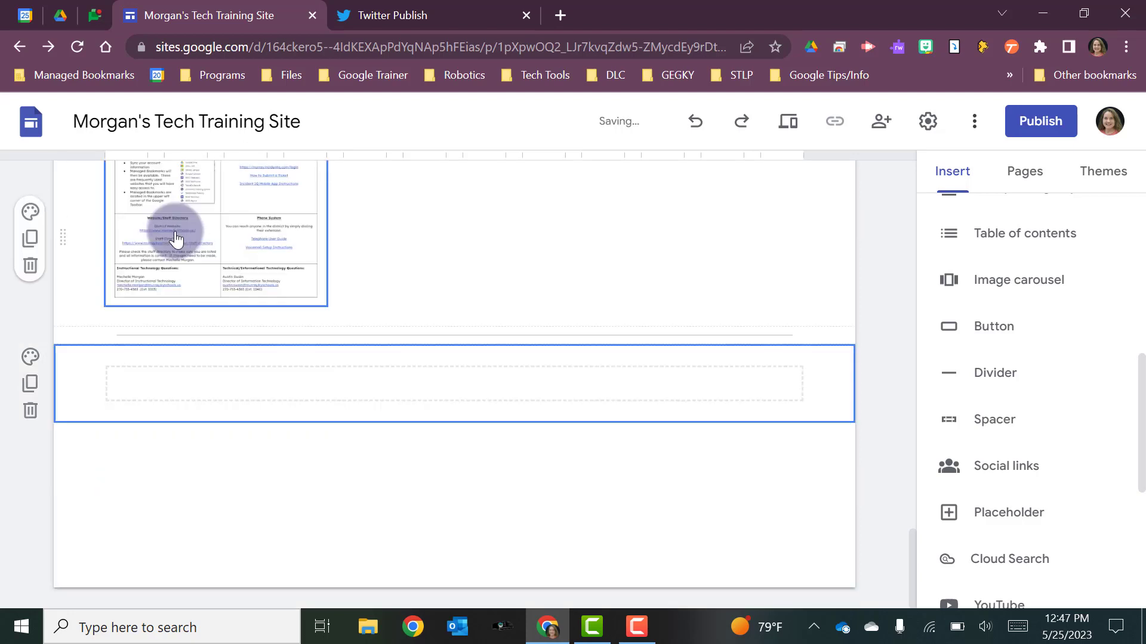
click(987, 472)
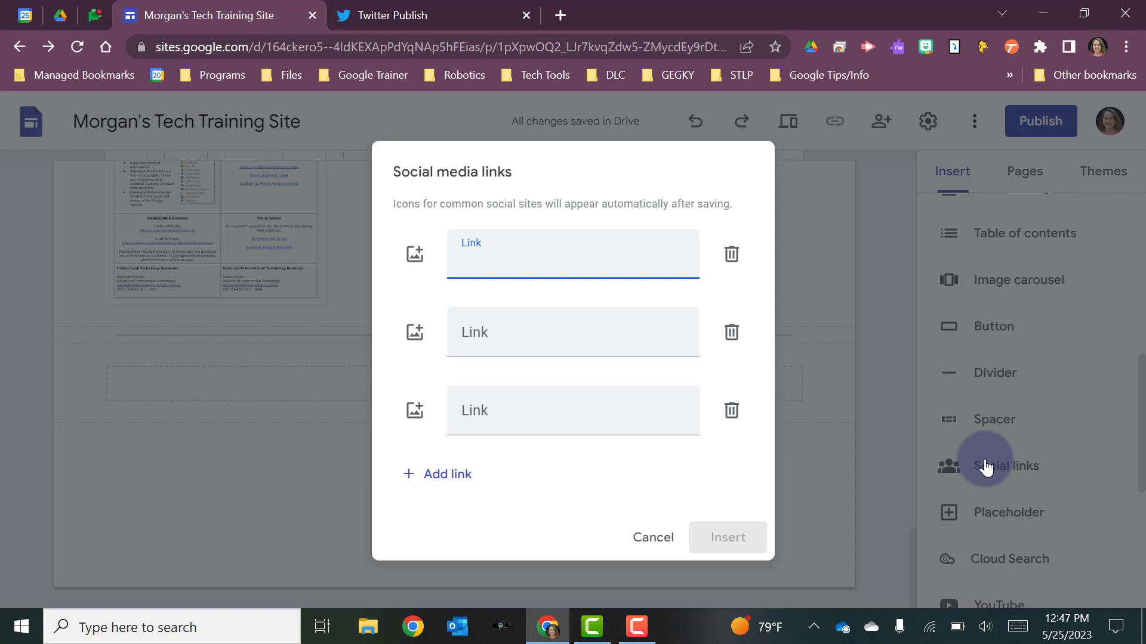
click(653, 537)
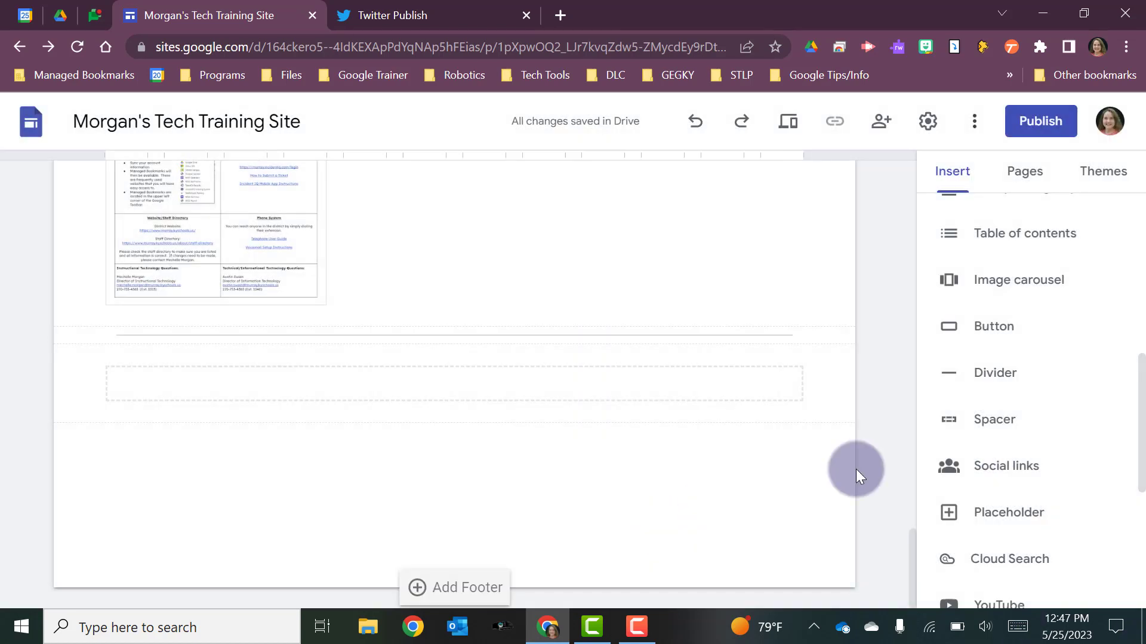
- Insert a collapsible group below the spacer and enter "Grade Level Resources" as its heading
scroll(1113, 447, down, 2)
scroll(1113, 450, up, 3)
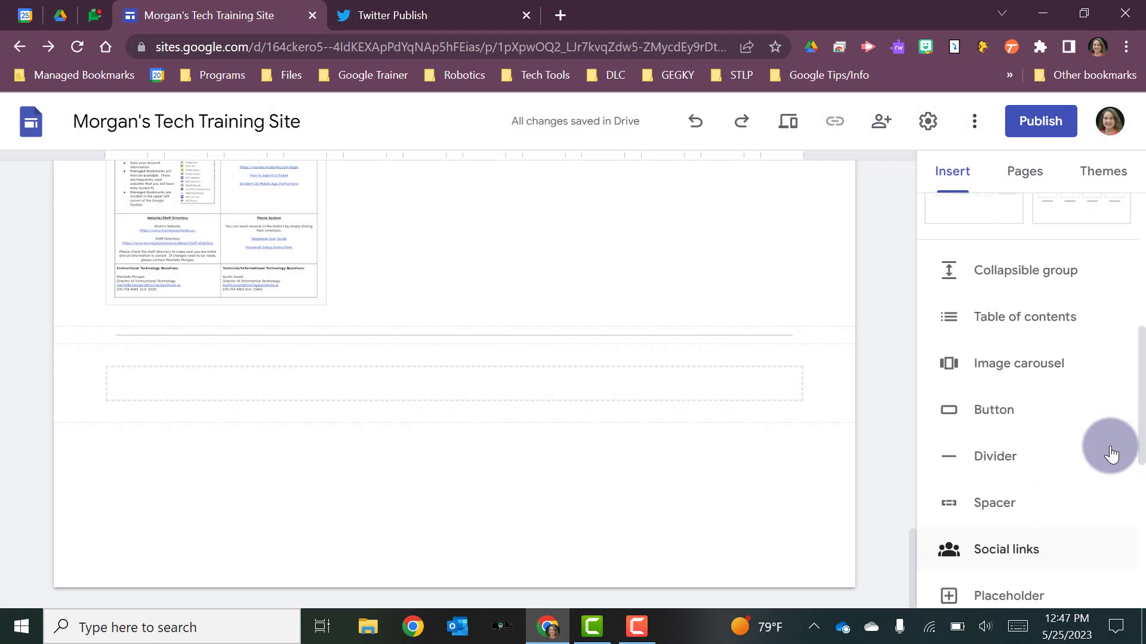
scroll(1111, 454, up, 1)
click(1012, 329)
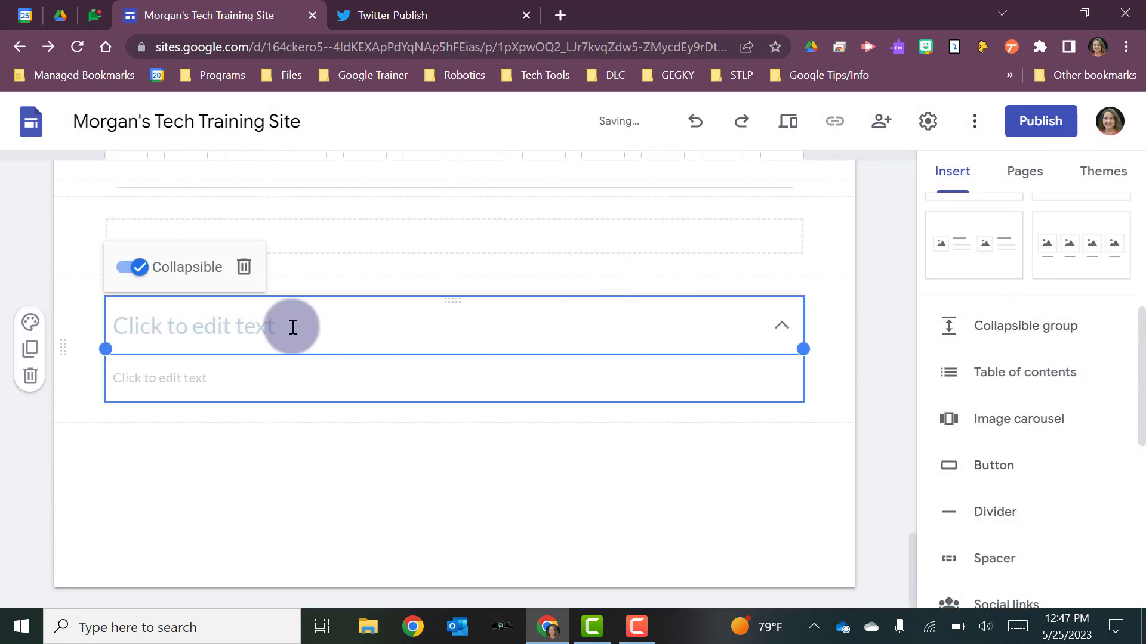
click(238, 335)
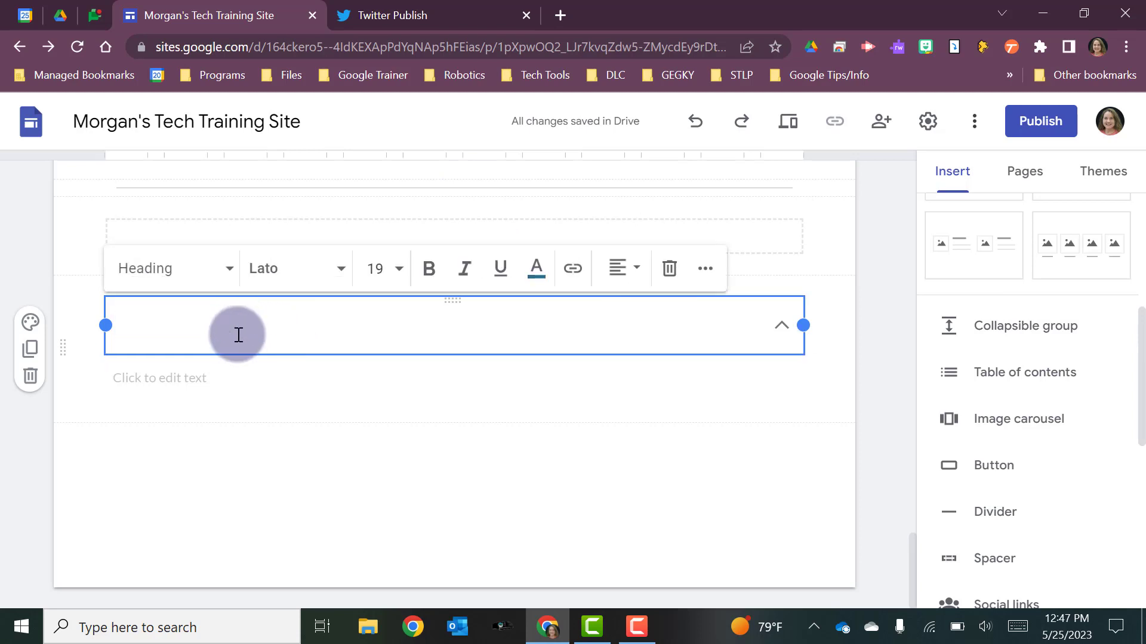
text(Grade Level )
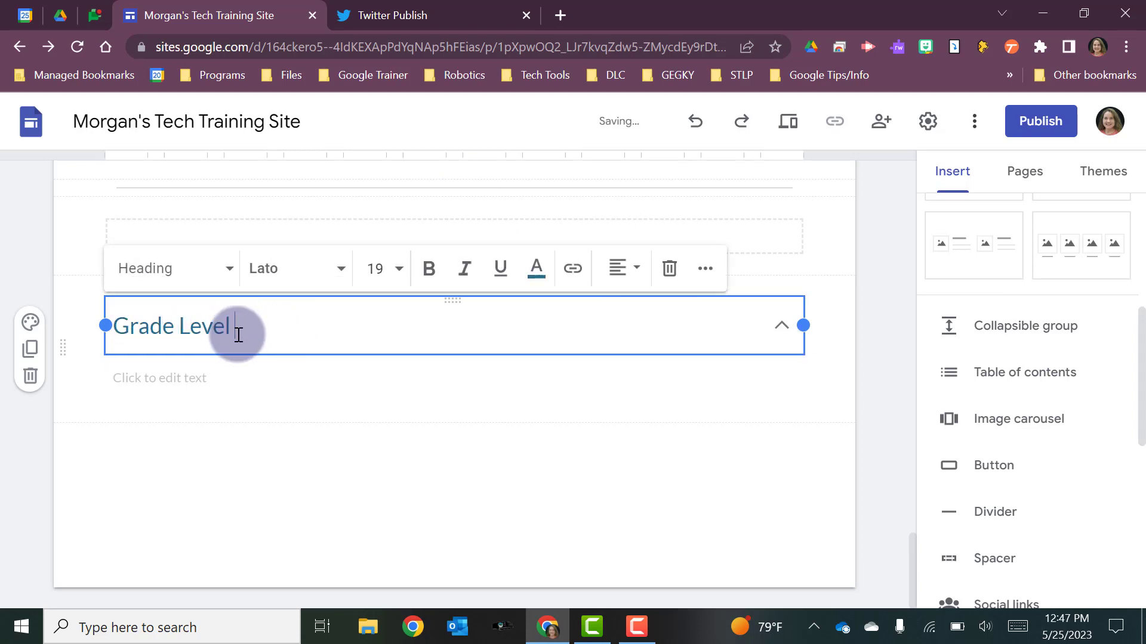
text(Resources)
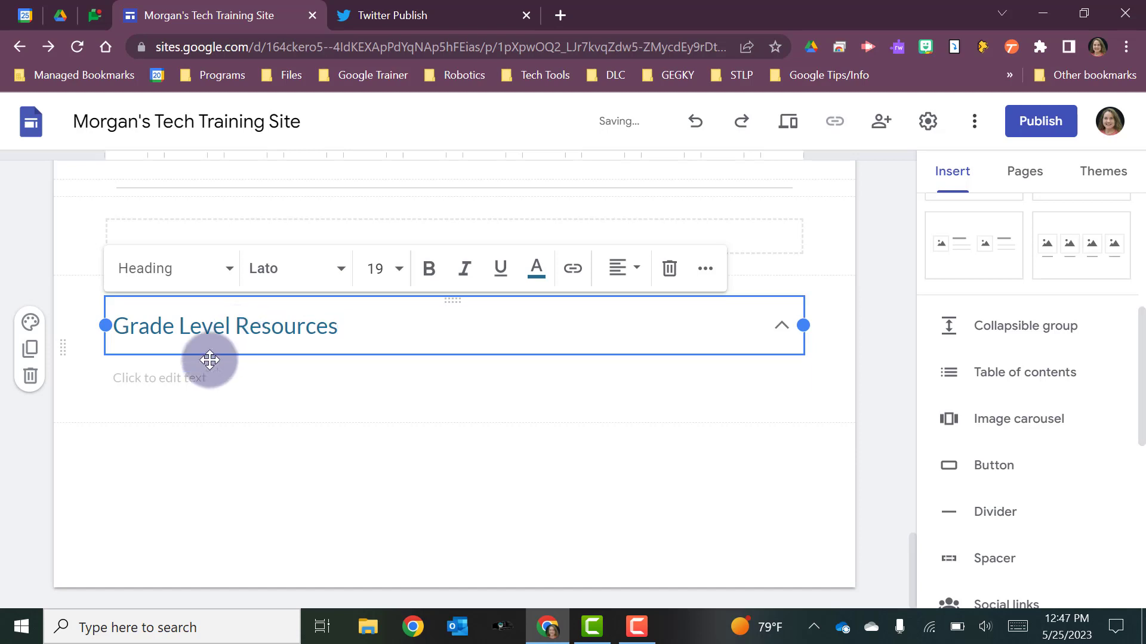
- Enter "12th" as the body text of the Grade Level Resources group, and test expanding and collapsing it
click(190, 378)
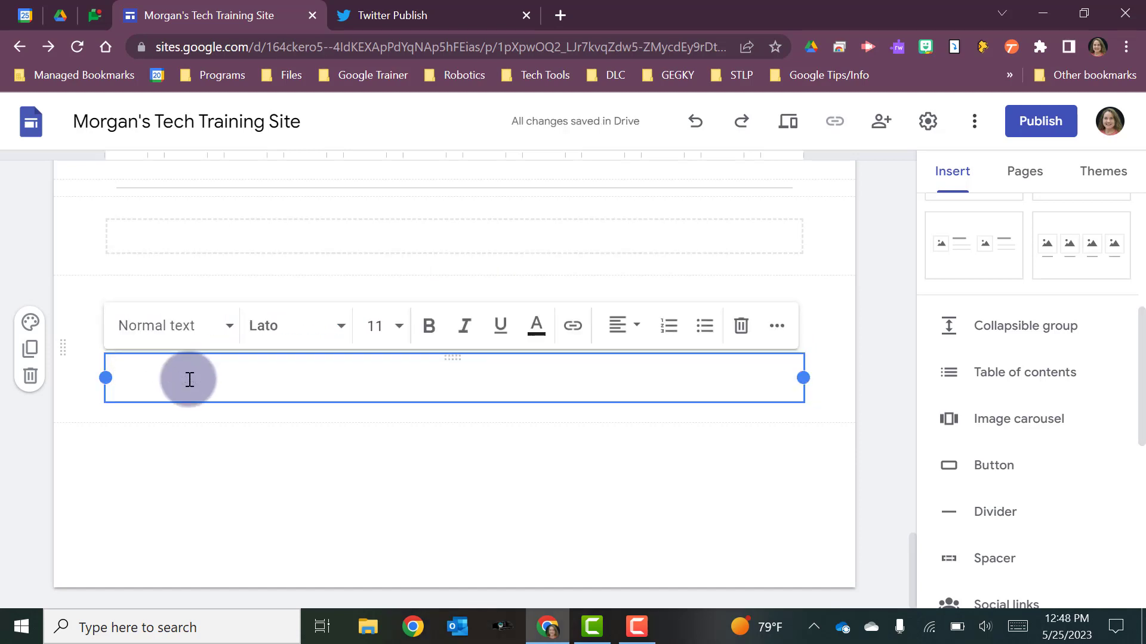
text(12th)
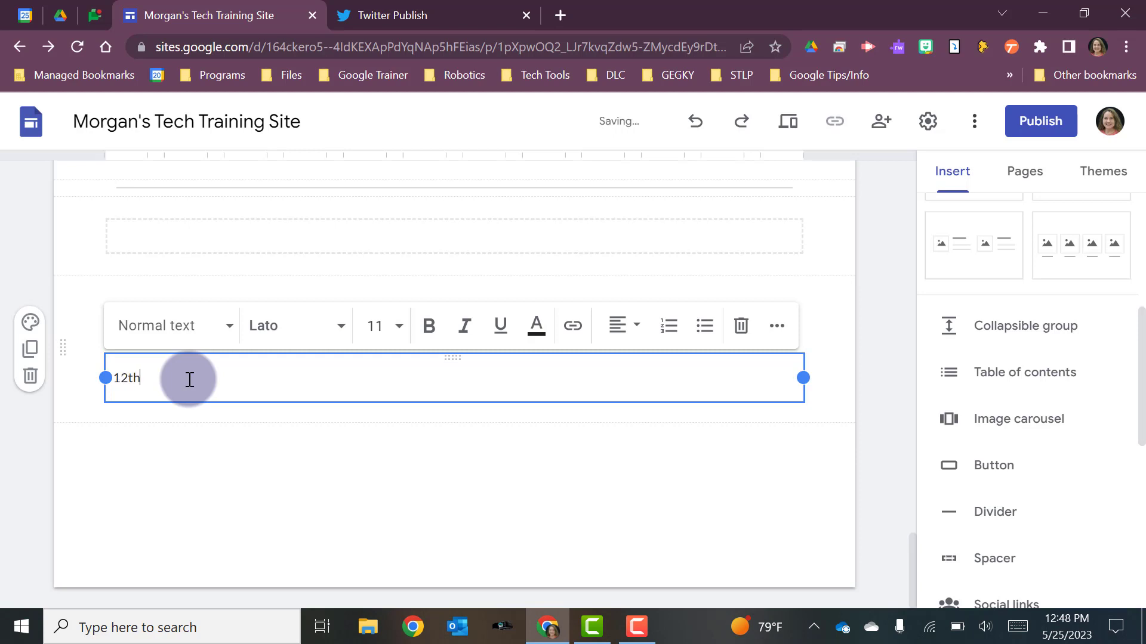
click(429, 450)
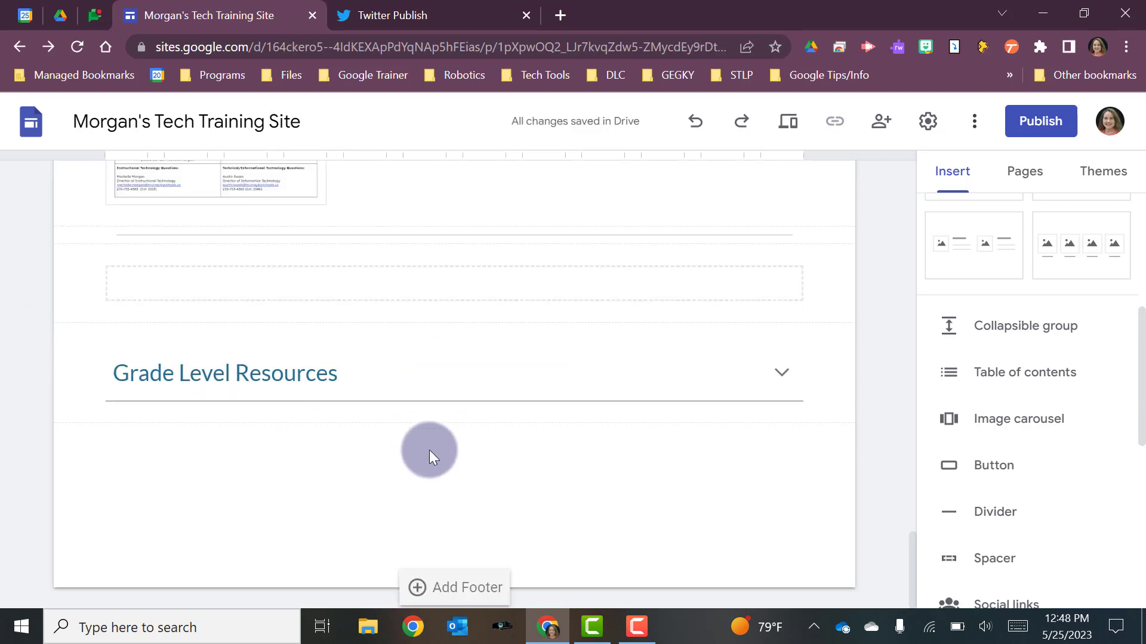
click(777, 376)
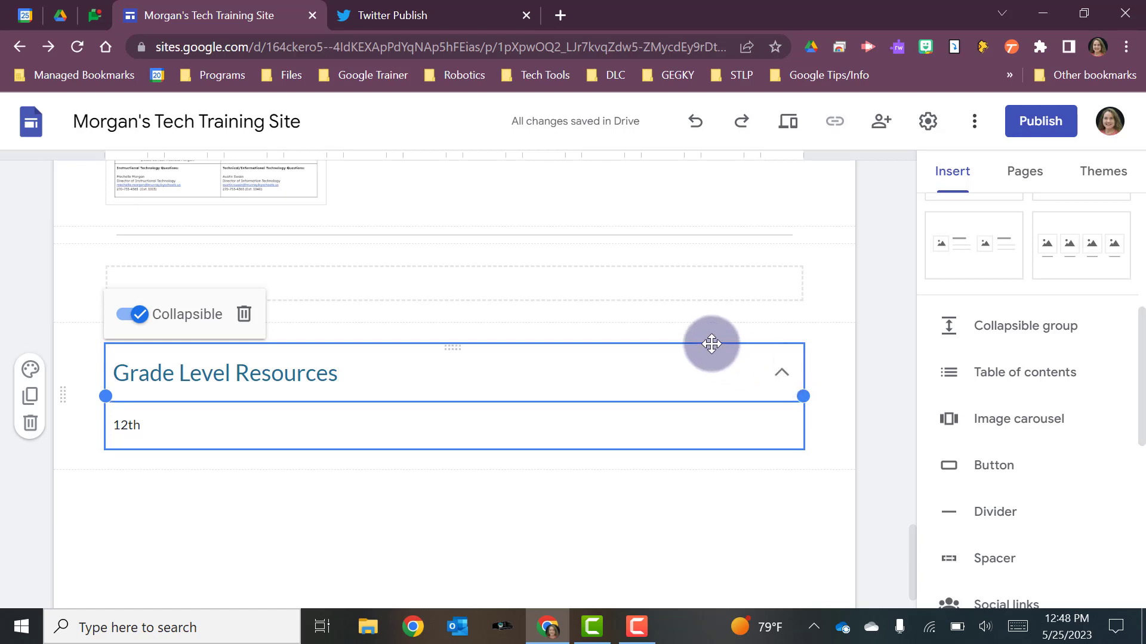
click(801, 587)
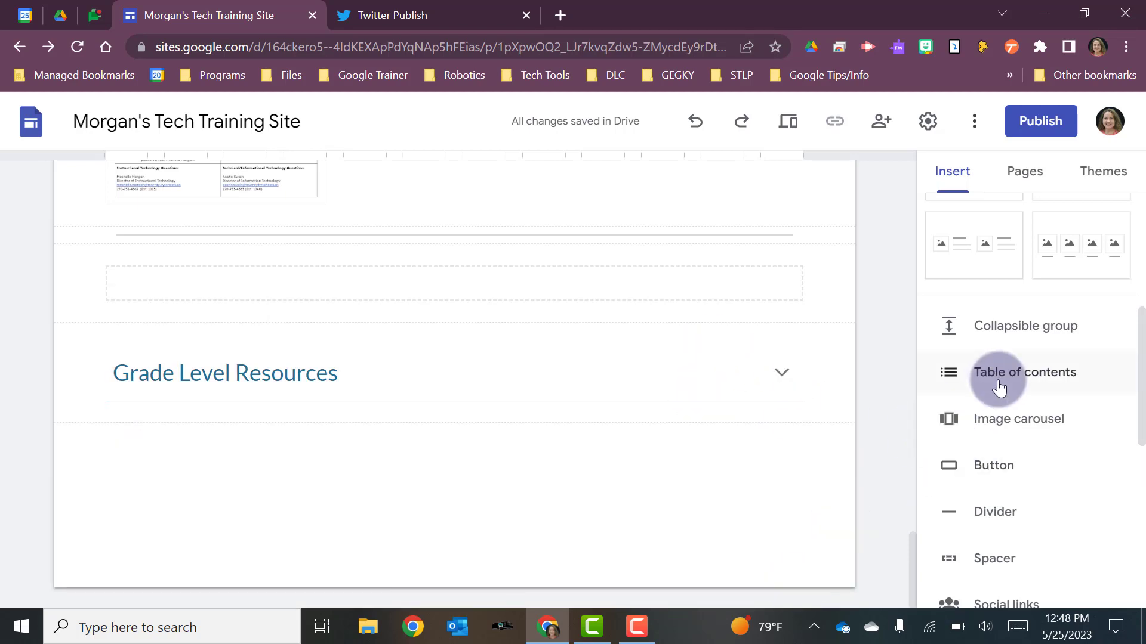
- Start an image carousel and upload the Tiger picture as its first image
click(989, 425)
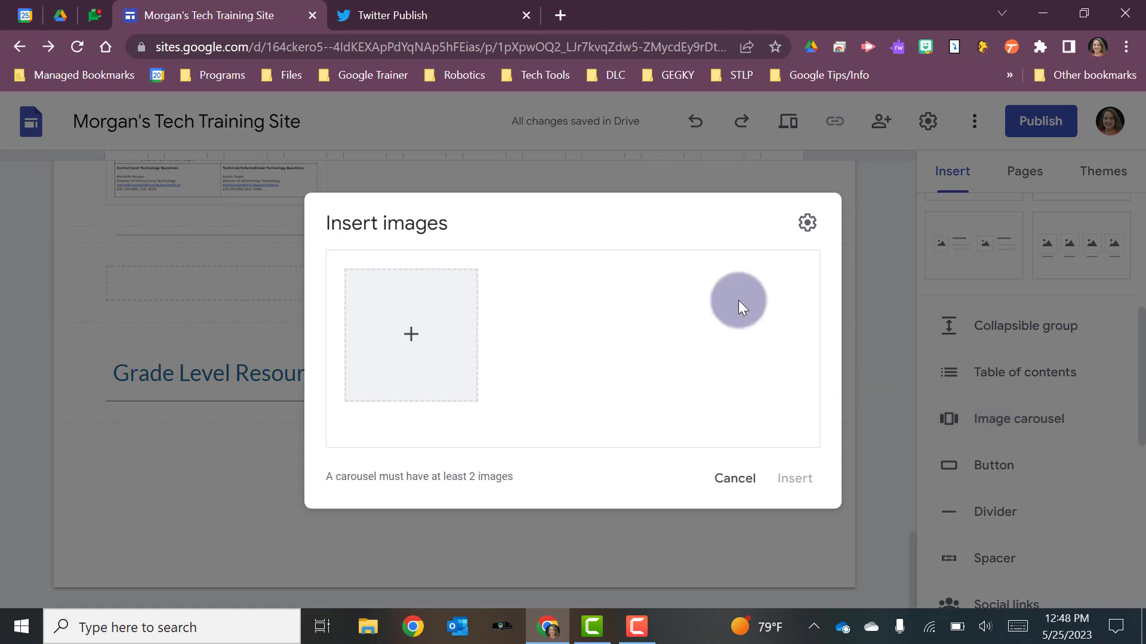
click(412, 338)
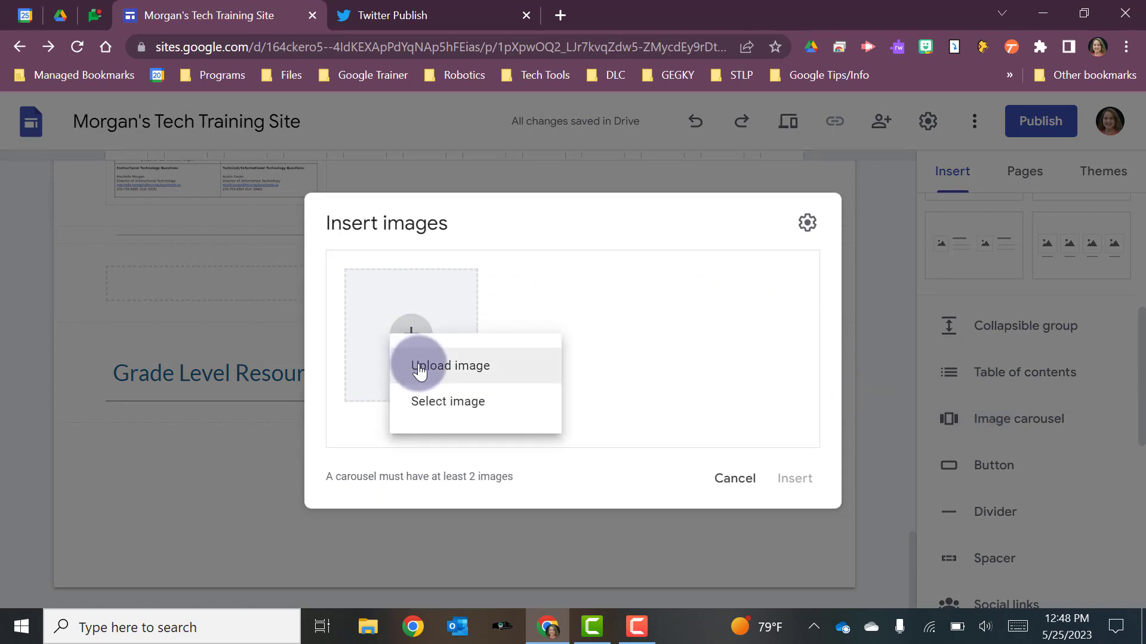
click(417, 366)
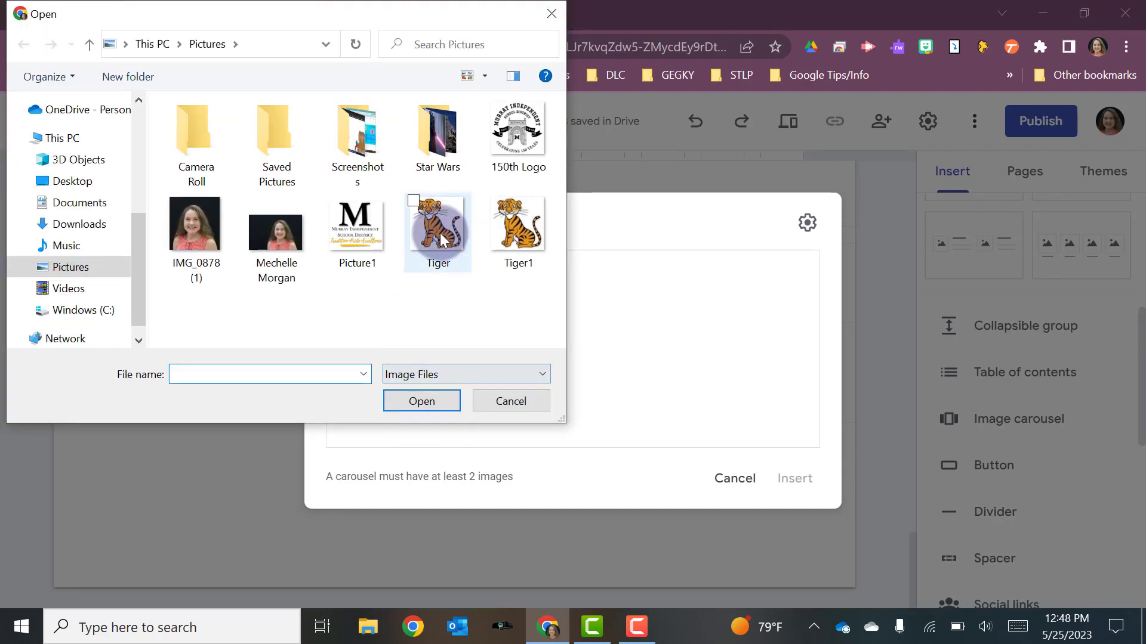
click(440, 237)
click(421, 401)
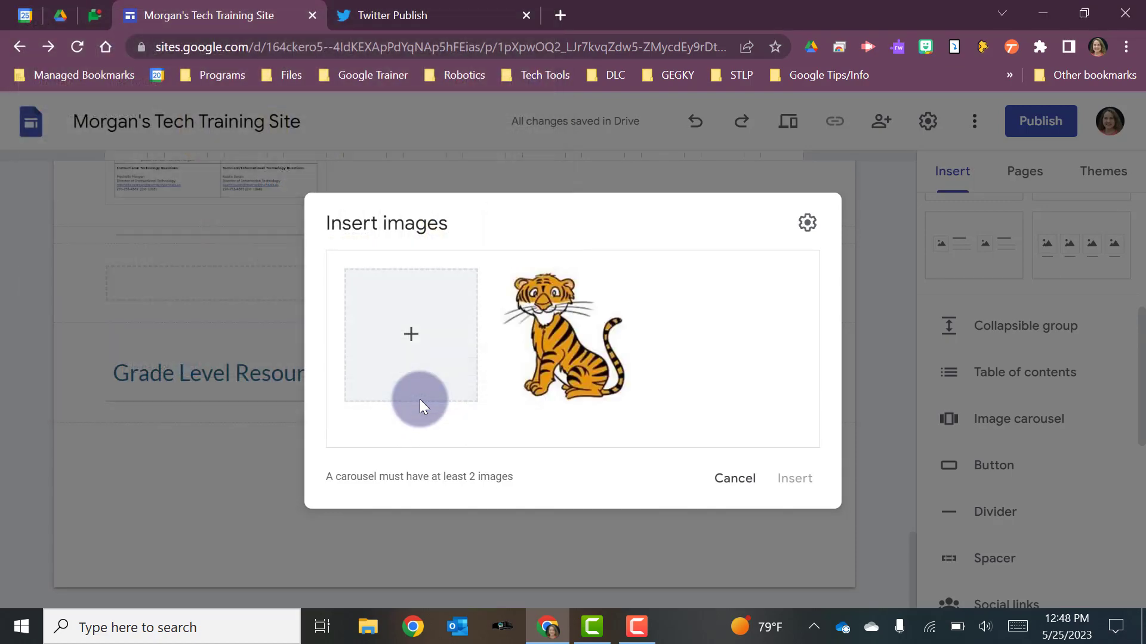
- Upload the 150th Logo picture as a second image for the carousel
click(411, 337)
click(420, 376)
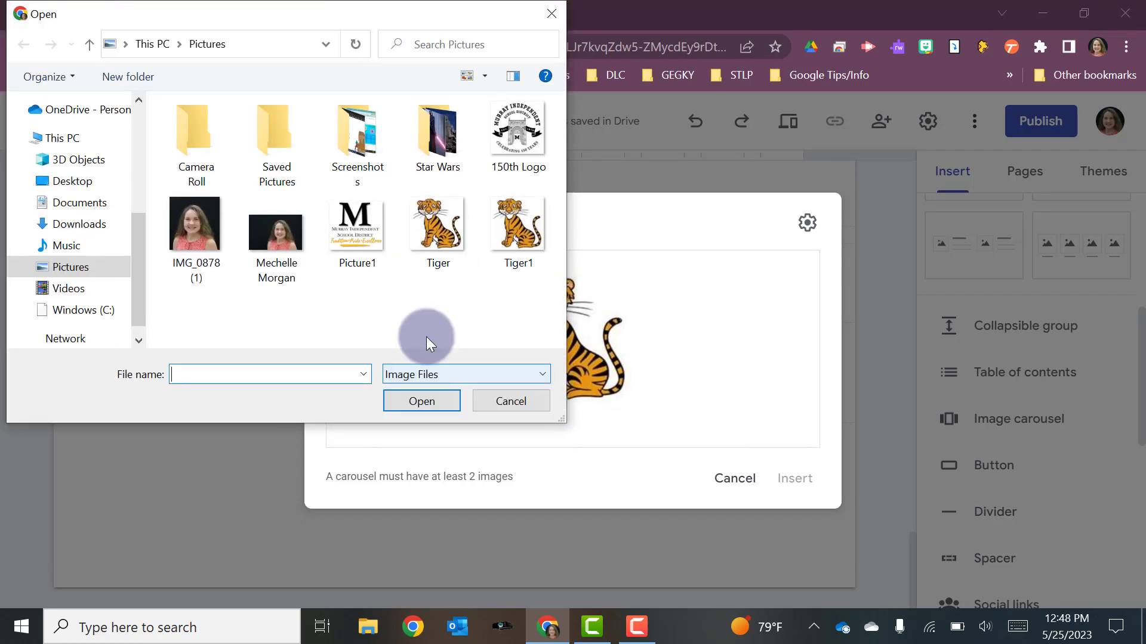
click(535, 126)
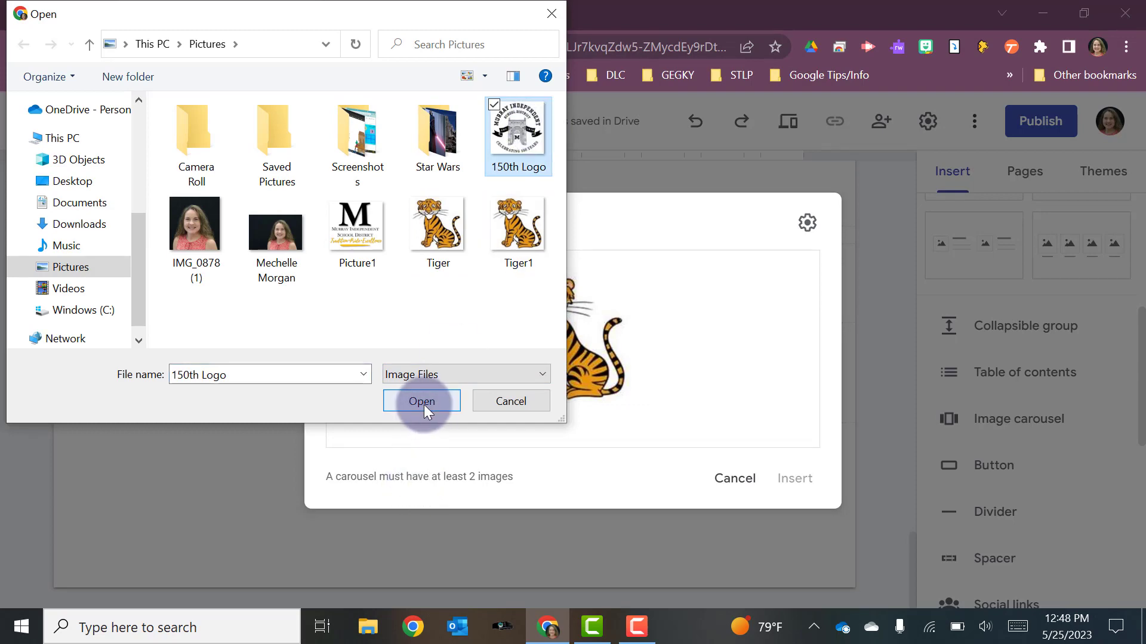
click(424, 404)
- Upload Picture1 as the third carousel image and insert the carousel below the Grade Level Resources group
click(417, 339)
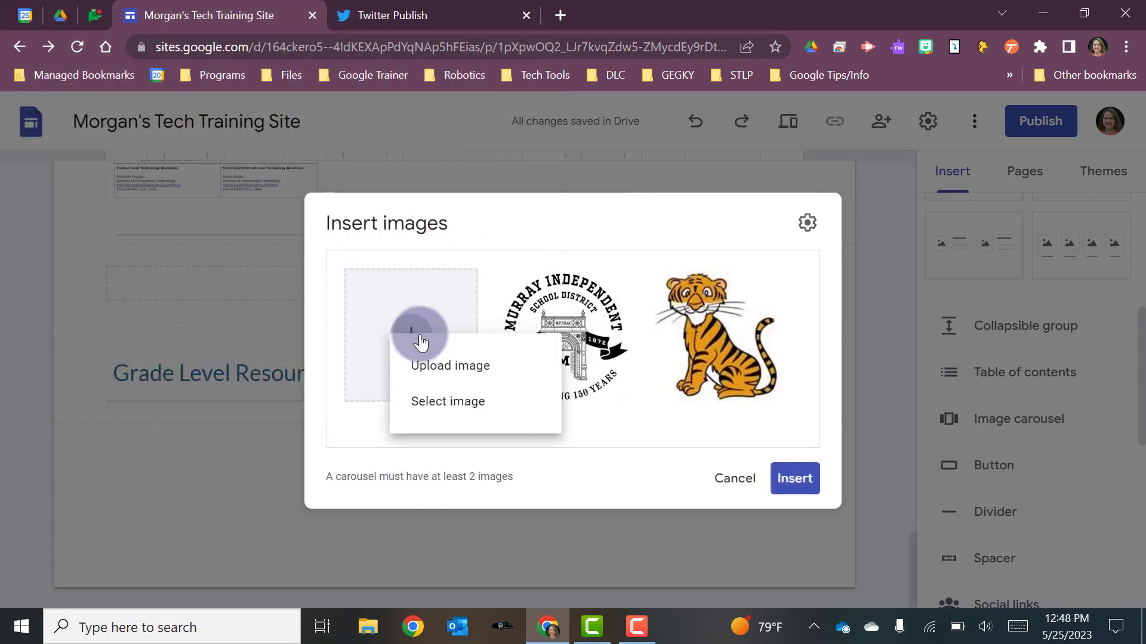
click(419, 366)
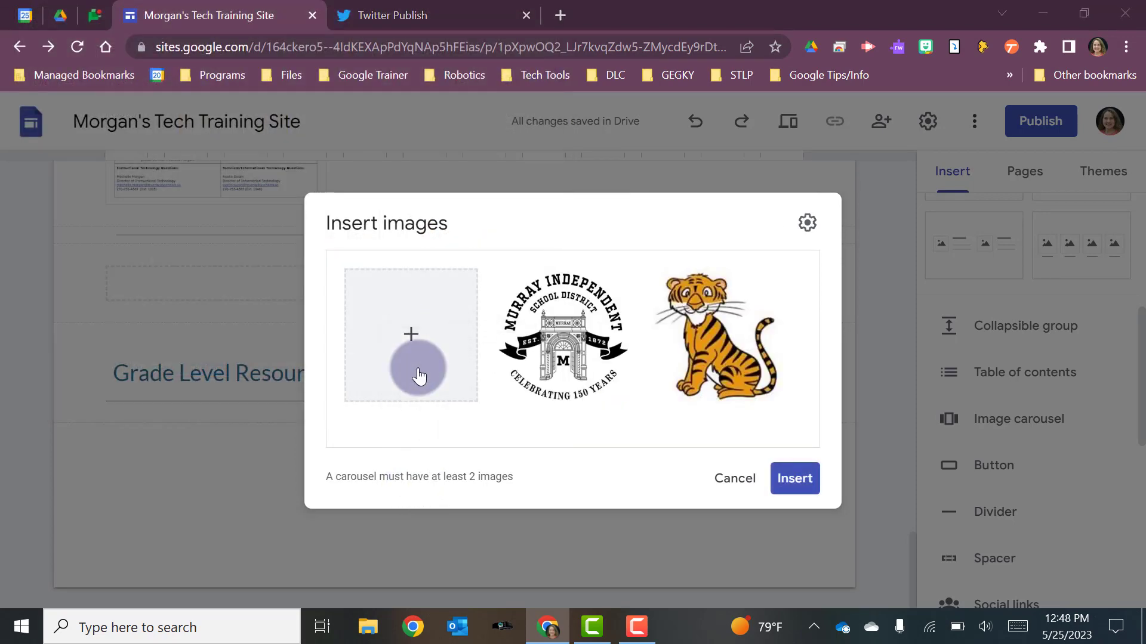
click(352, 223)
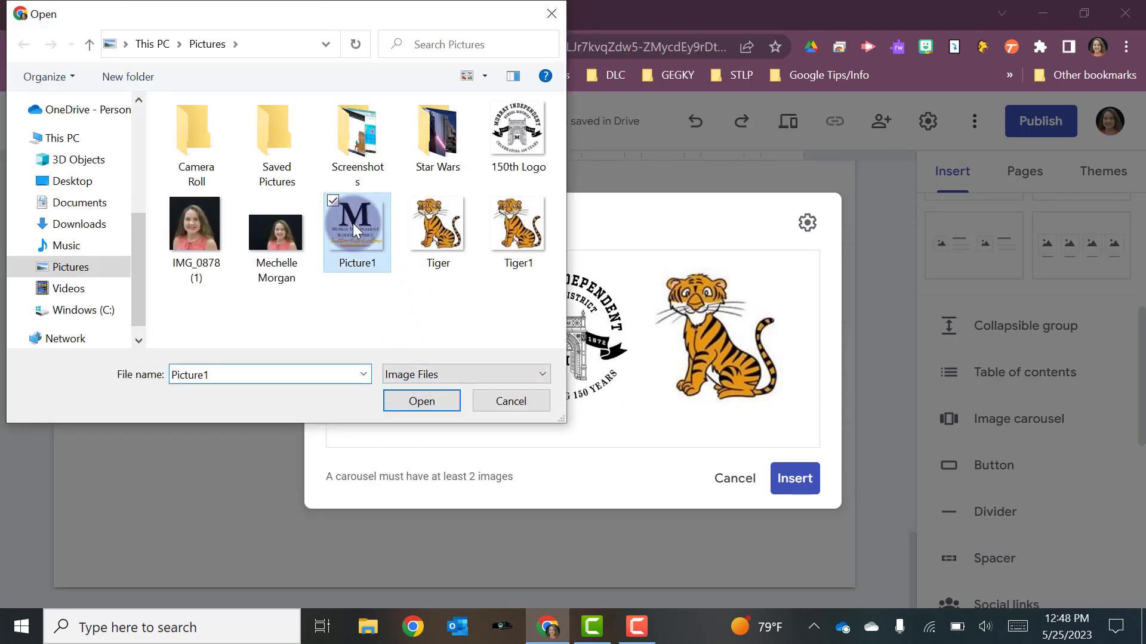
click(445, 393)
click(414, 404)
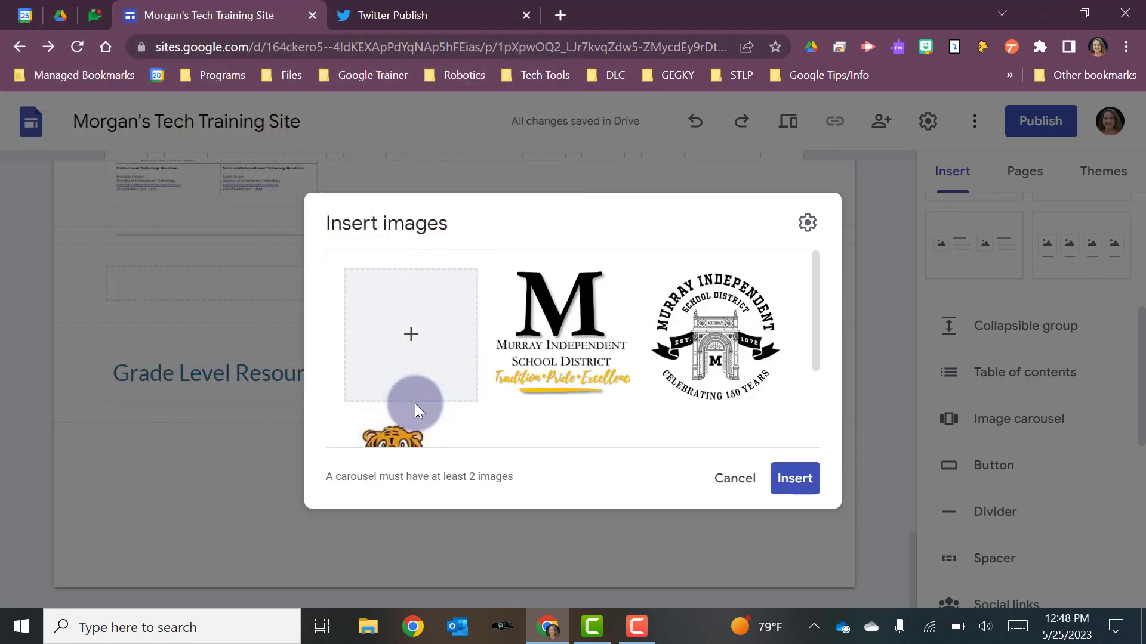
click(793, 478)
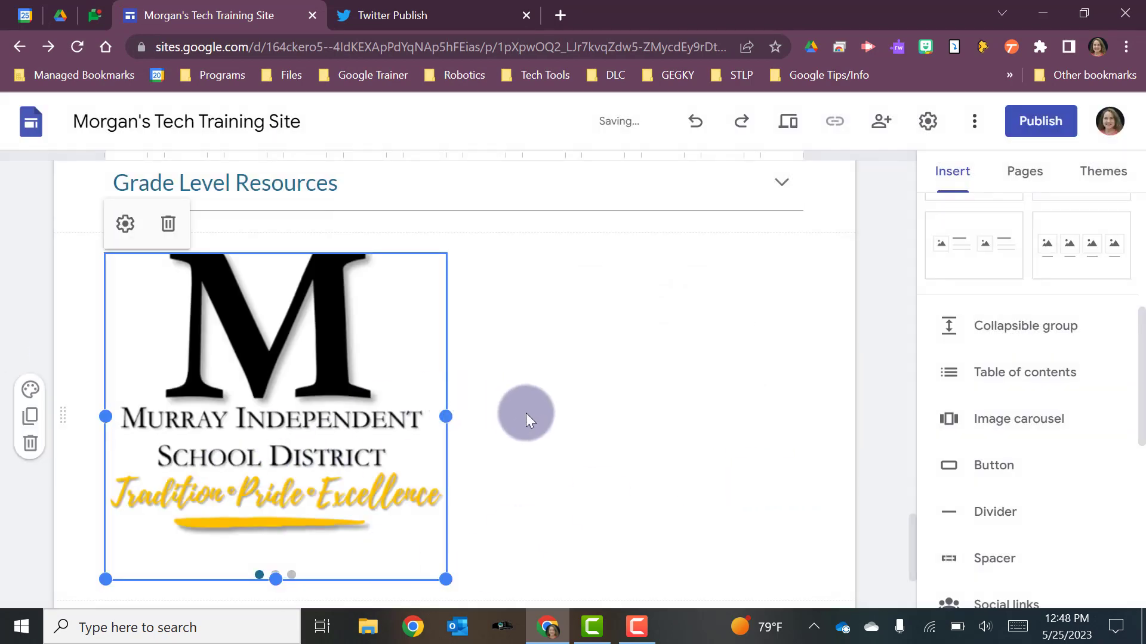
click(791, 407)
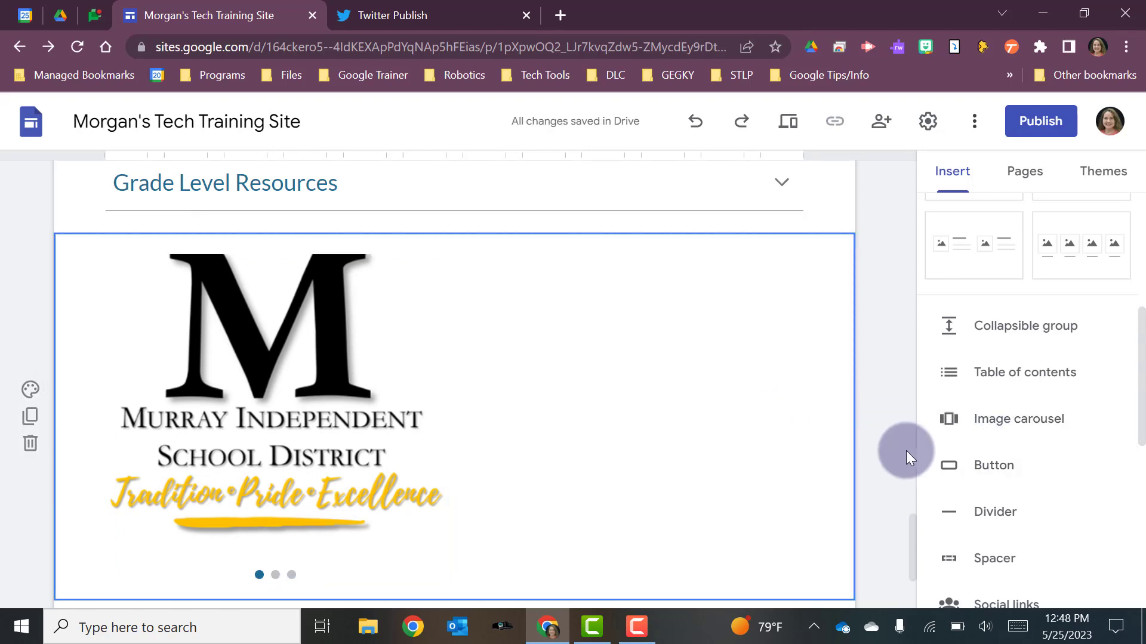
- Insert a button named "Tech Presentations" below the carousel, linked to the site's Tech Presentations page
click(952, 467)
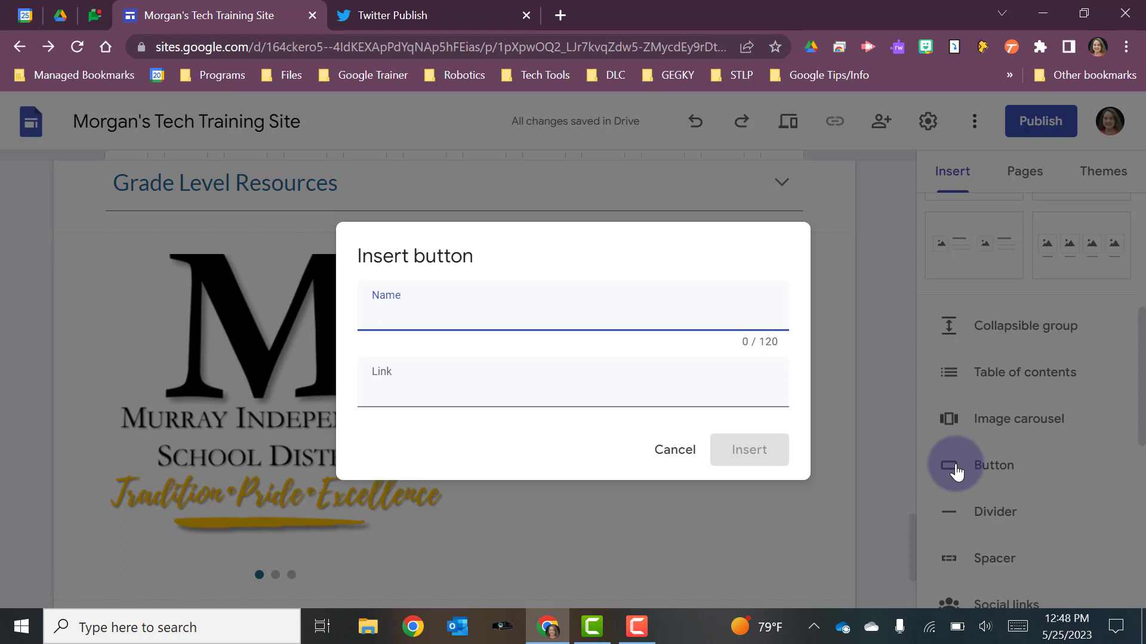
text(Tech Presentations)
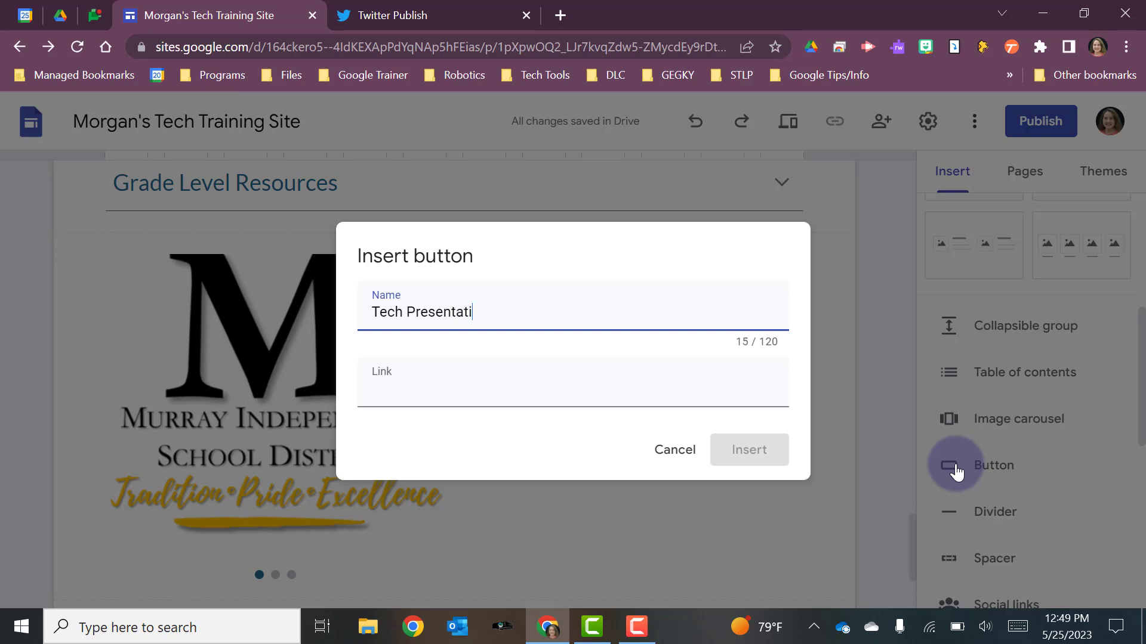
click(482, 393)
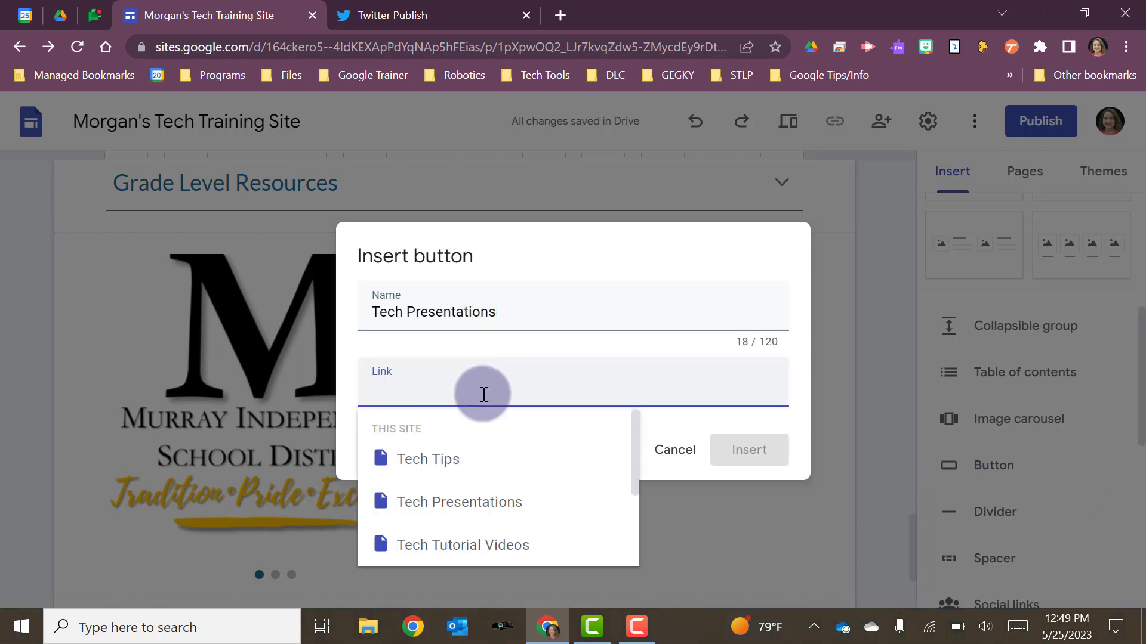
click(508, 507)
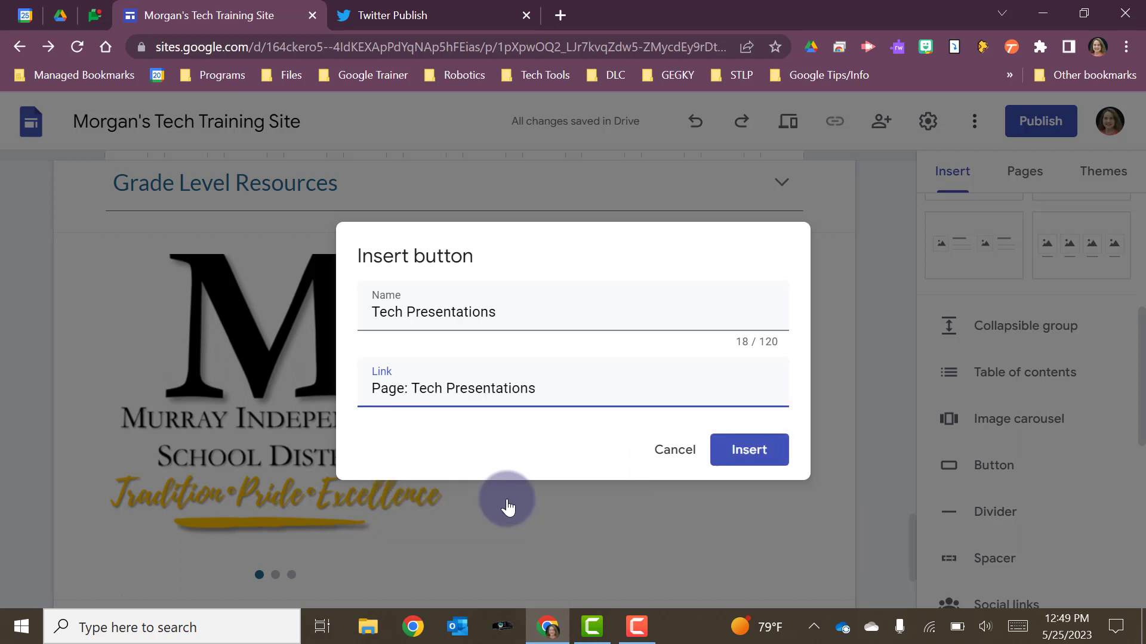
click(751, 450)
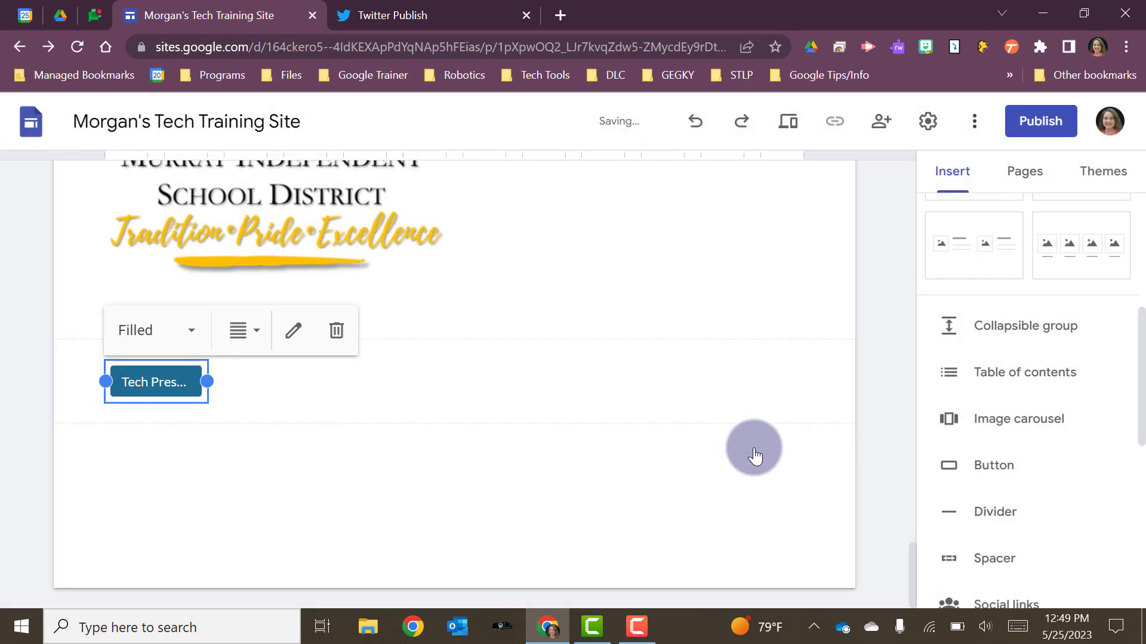
click(295, 471)
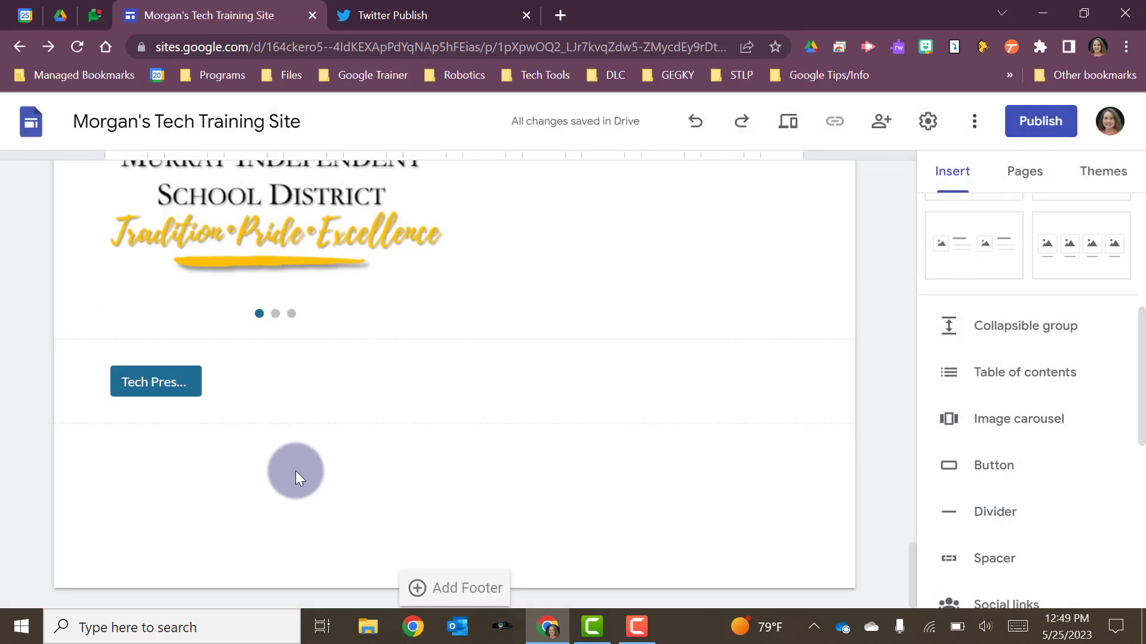
- Widen the Tech Presentations button enough to fit its full name
click(201, 382)
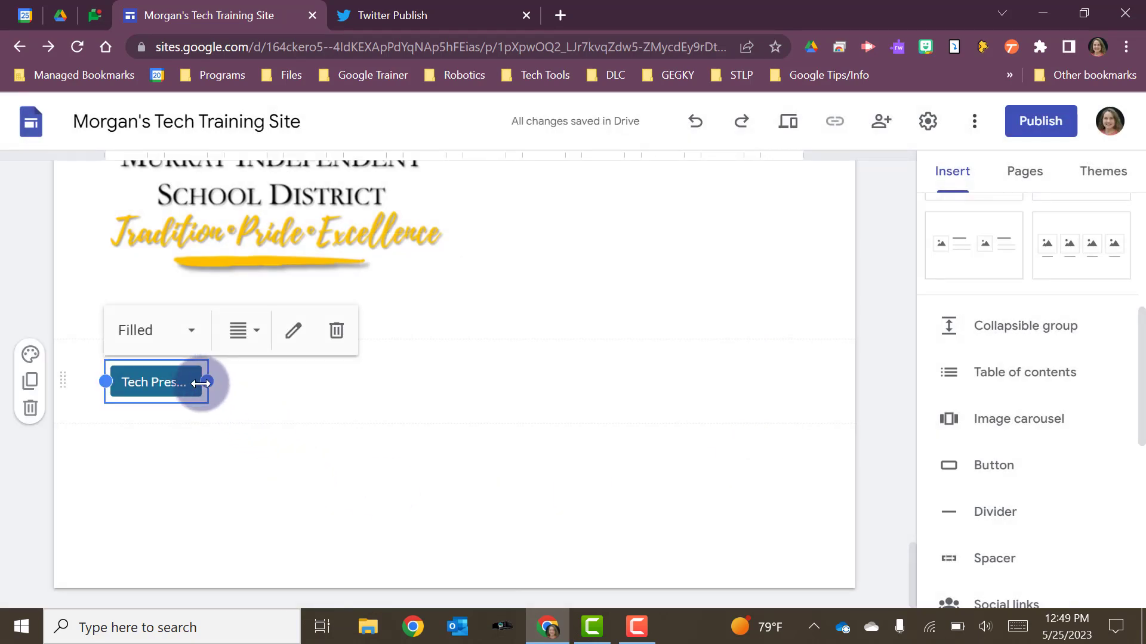
drag(202, 382, 288, 382)
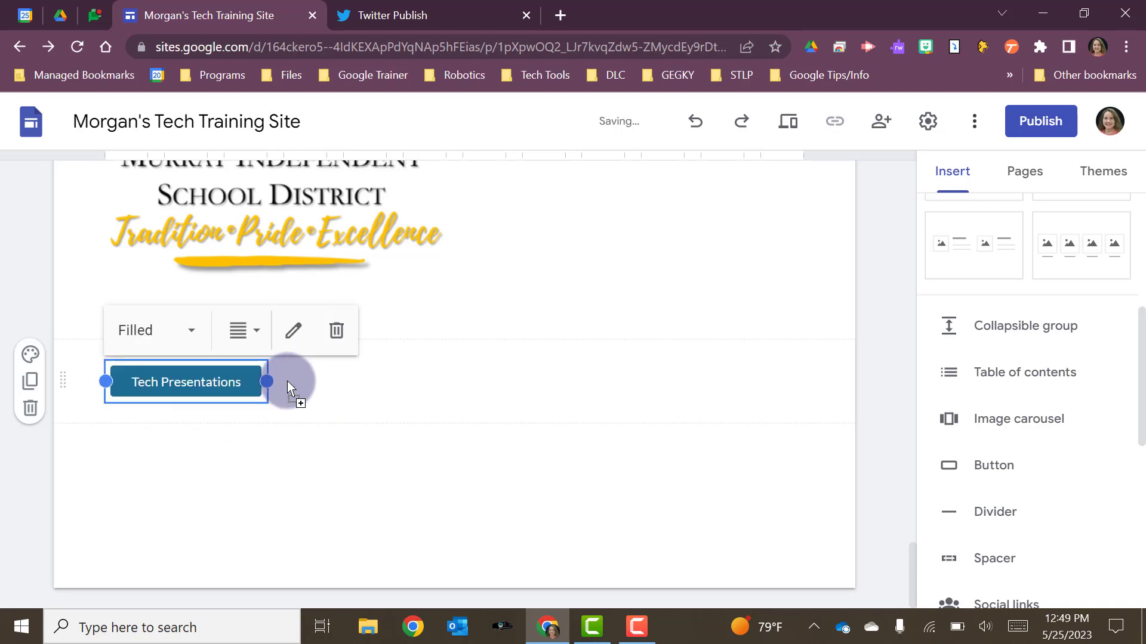
click(217, 440)
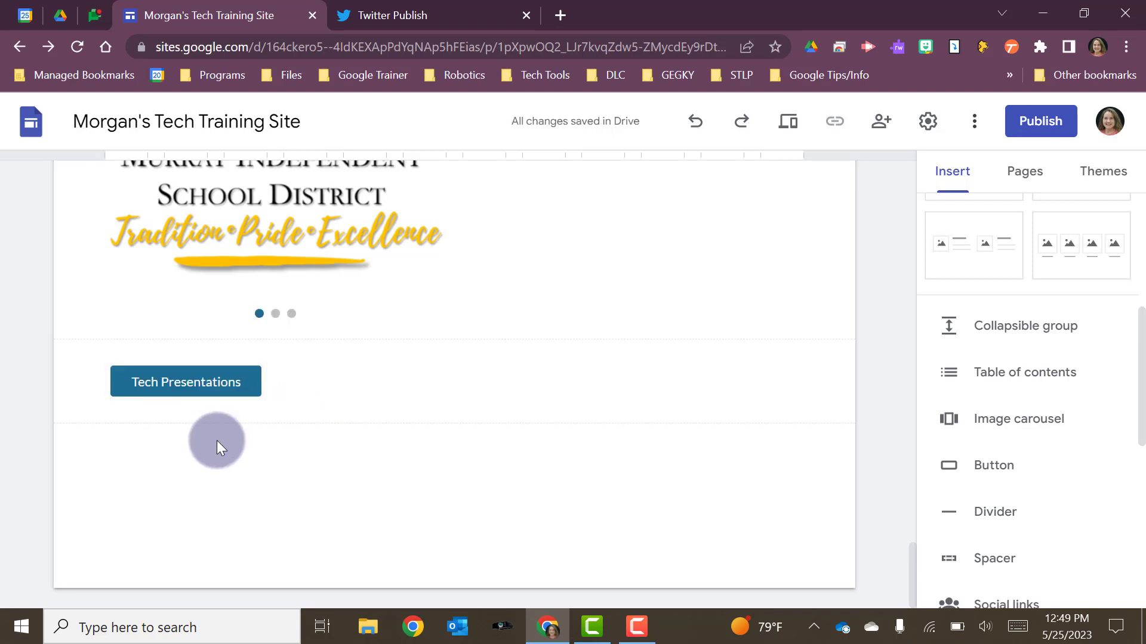
- Search YouTube for "tech tips" as a video source for the page and browse the results
scroll(983, 478, down, 4)
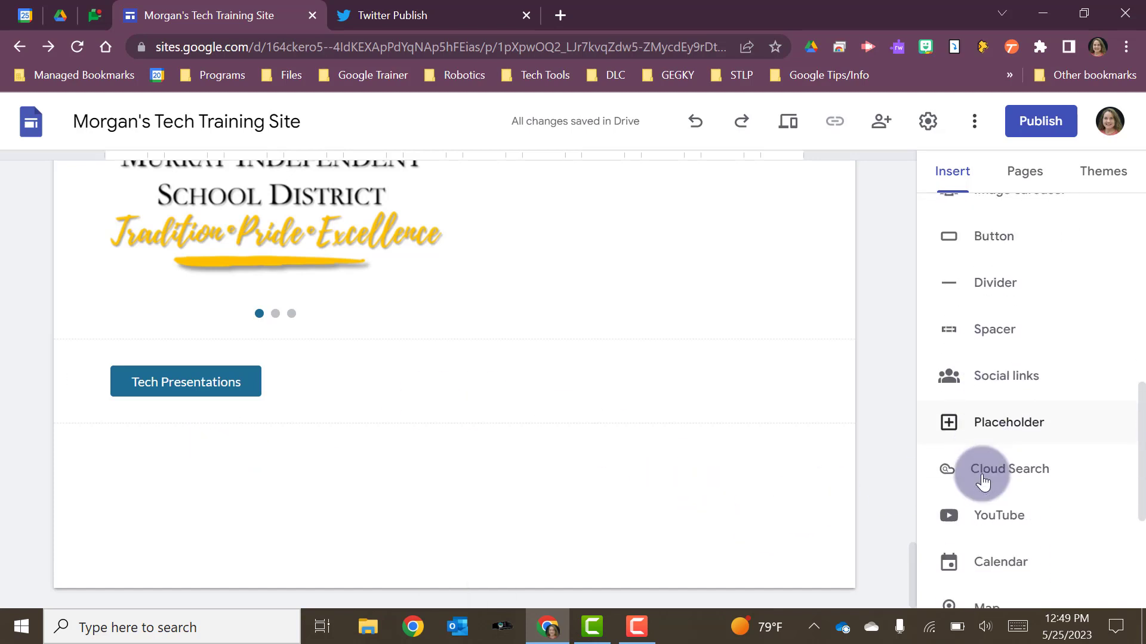
scroll(983, 478, down, 4)
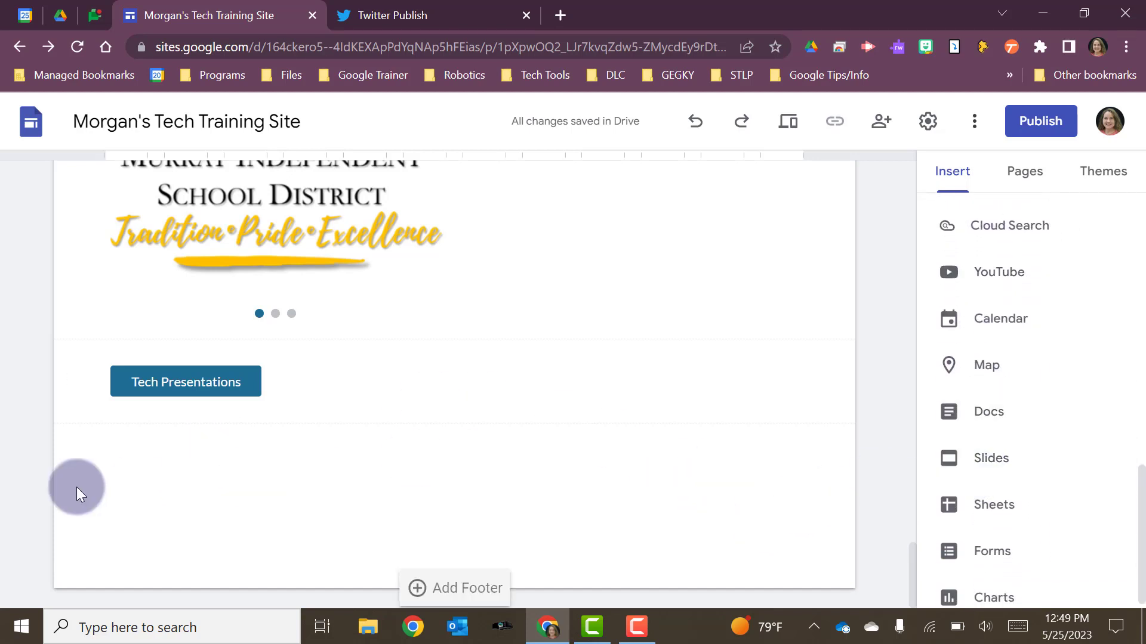
click(968, 276)
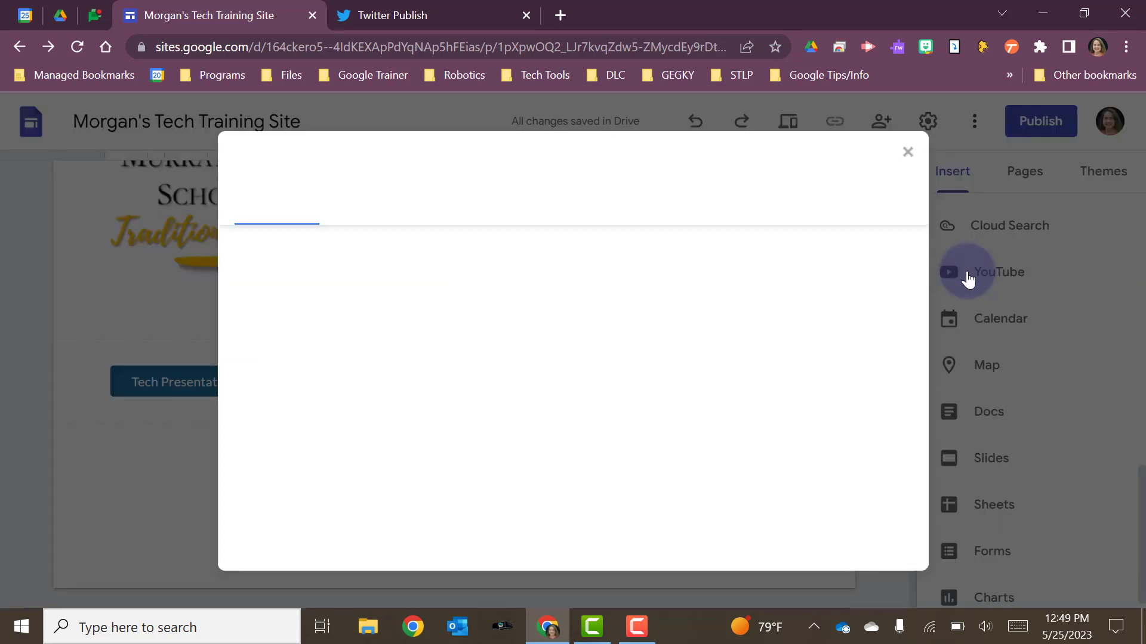
click(375, 213)
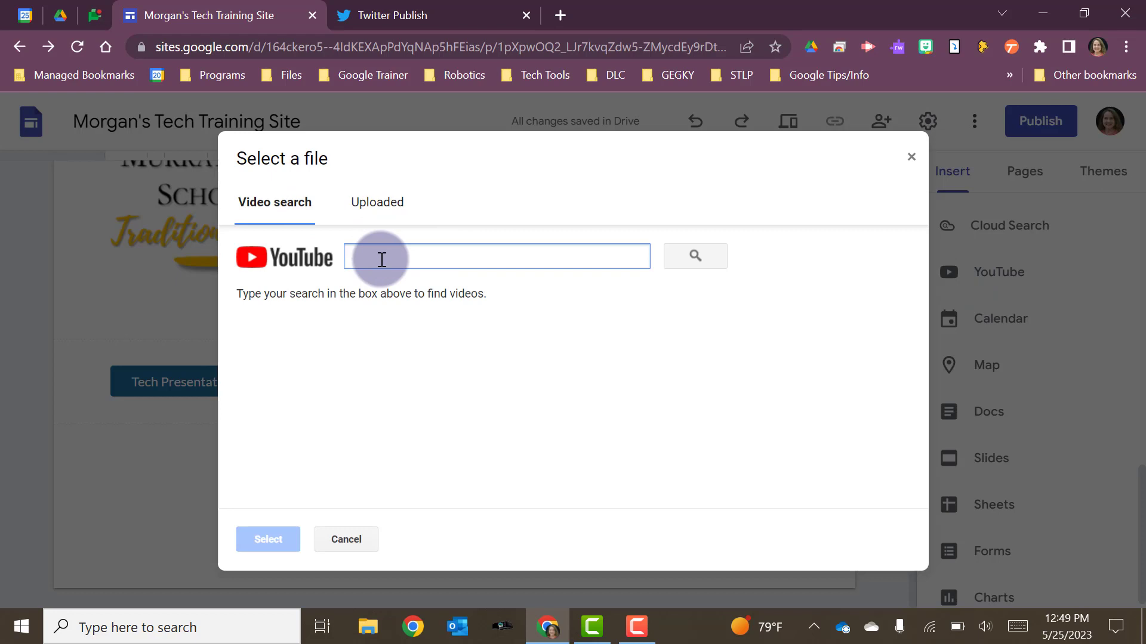
text(tech tips)
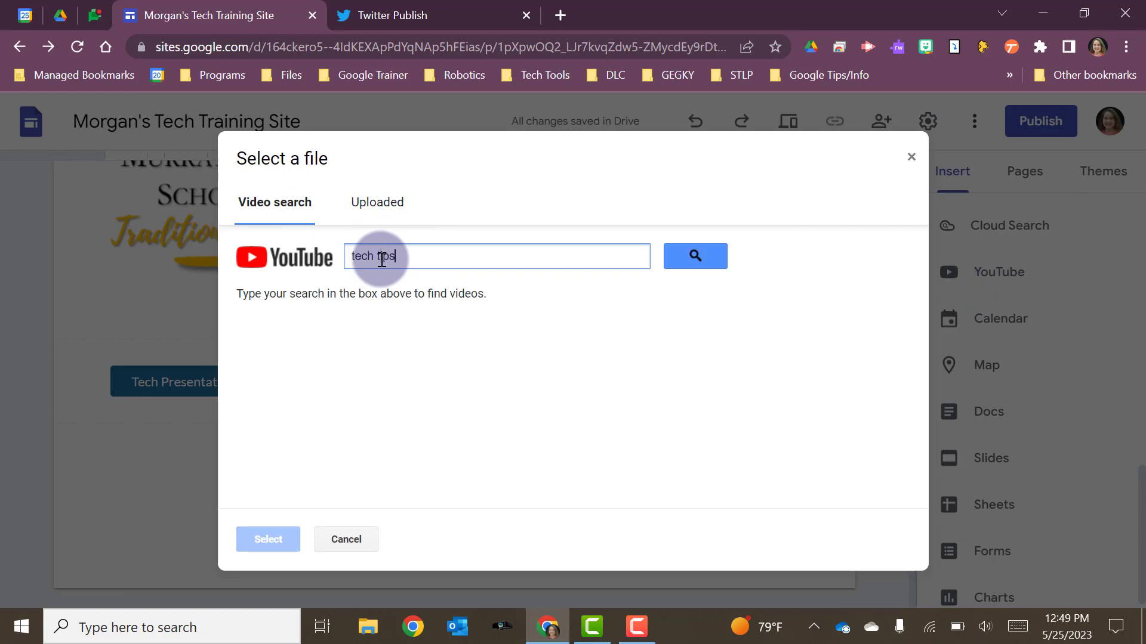
key(Return)
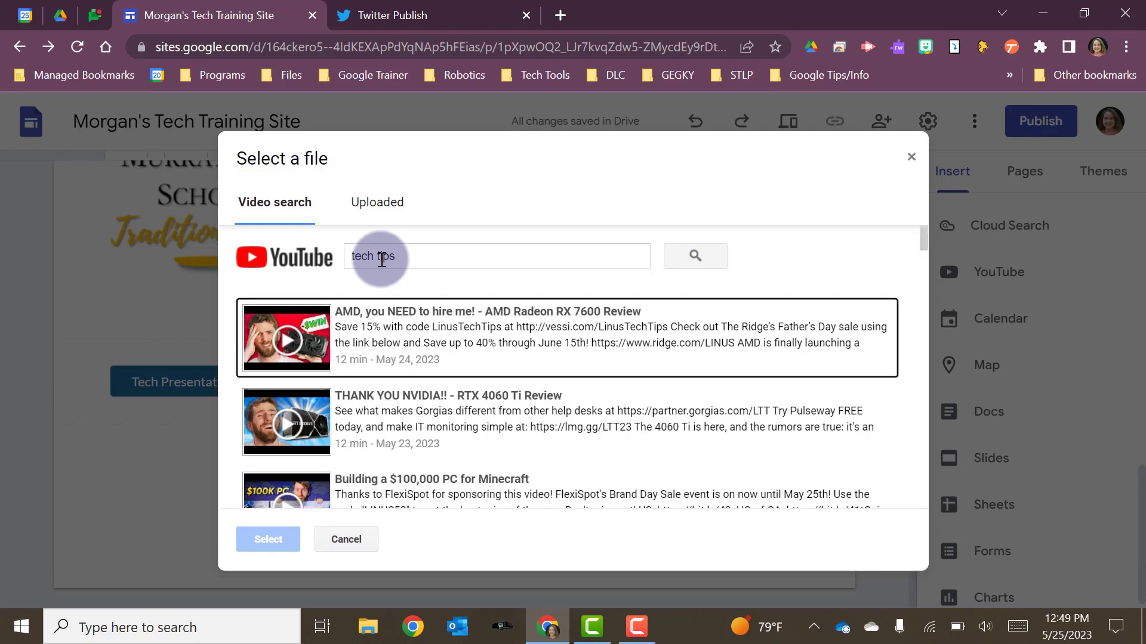
scroll(429, 370, down, 9)
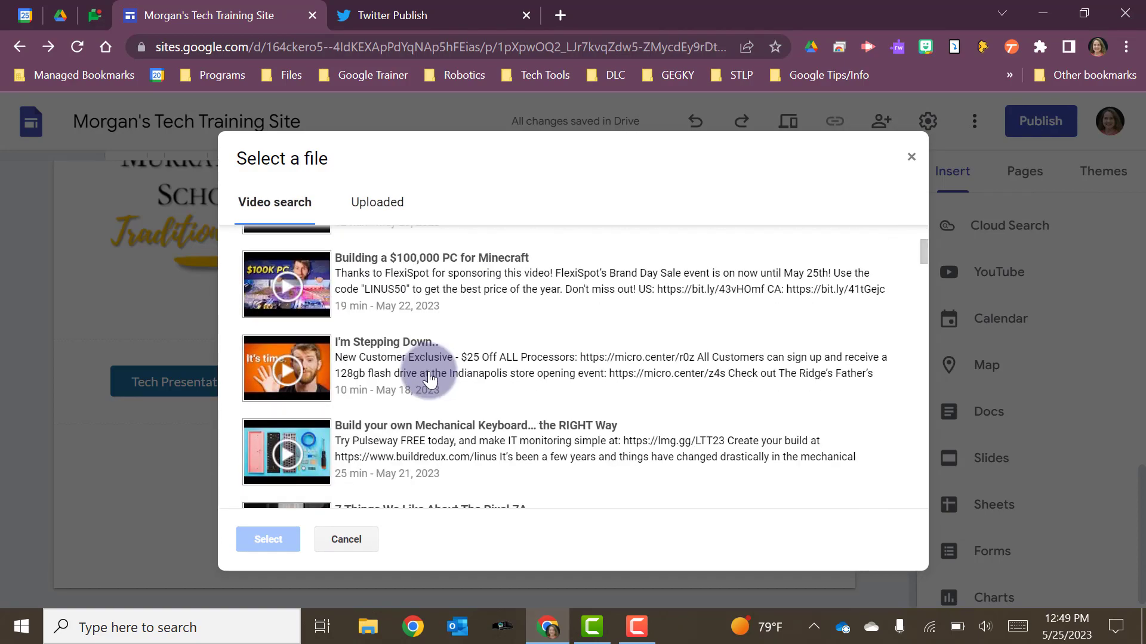
scroll(430, 376, down, 1)
scroll(420, 334, up, 10)
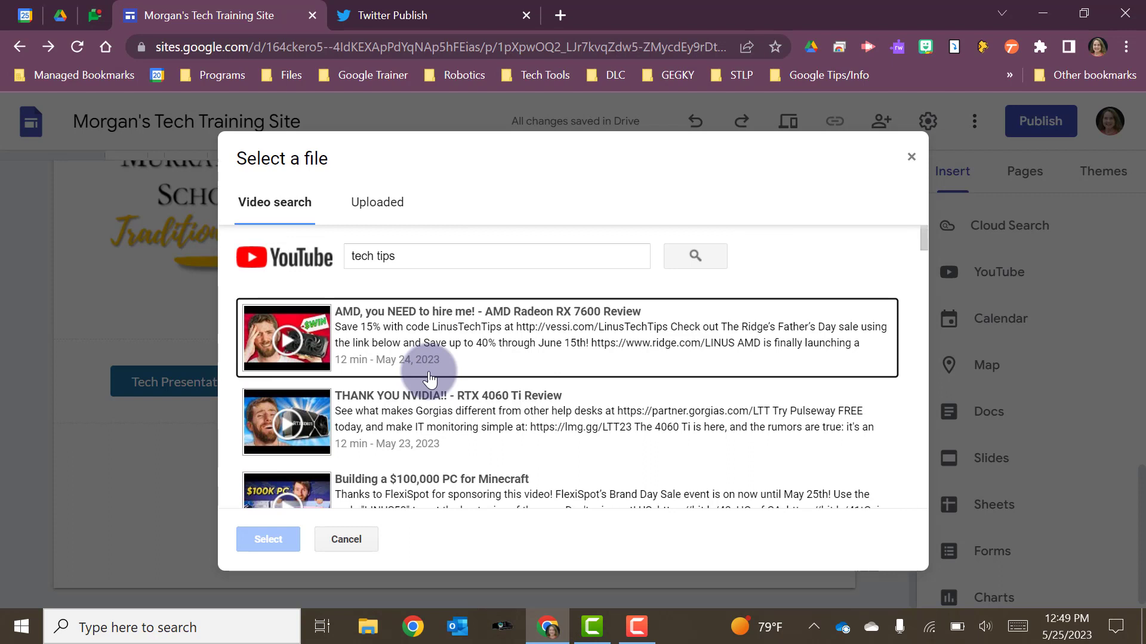
- Search YouTube for "google docs" and insert the "How to Use Google Docs - Beginner's Guide" video below the Tech Presentations button
click(408, 257)
drag(407, 256, 338, 259)
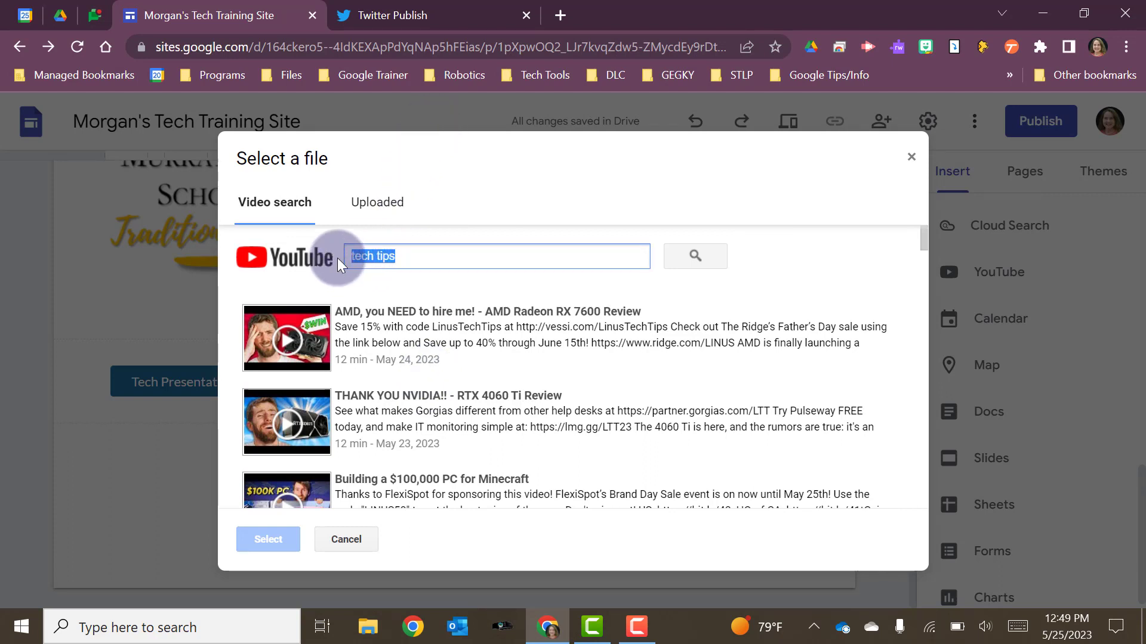
text(google)
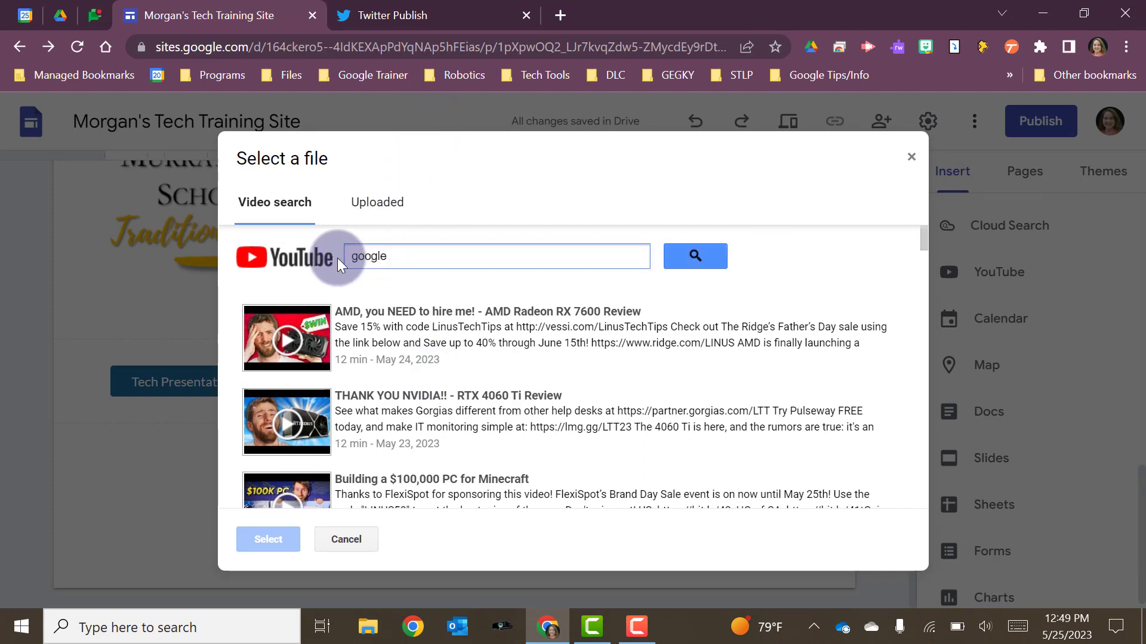
text( docs)
key(Return)
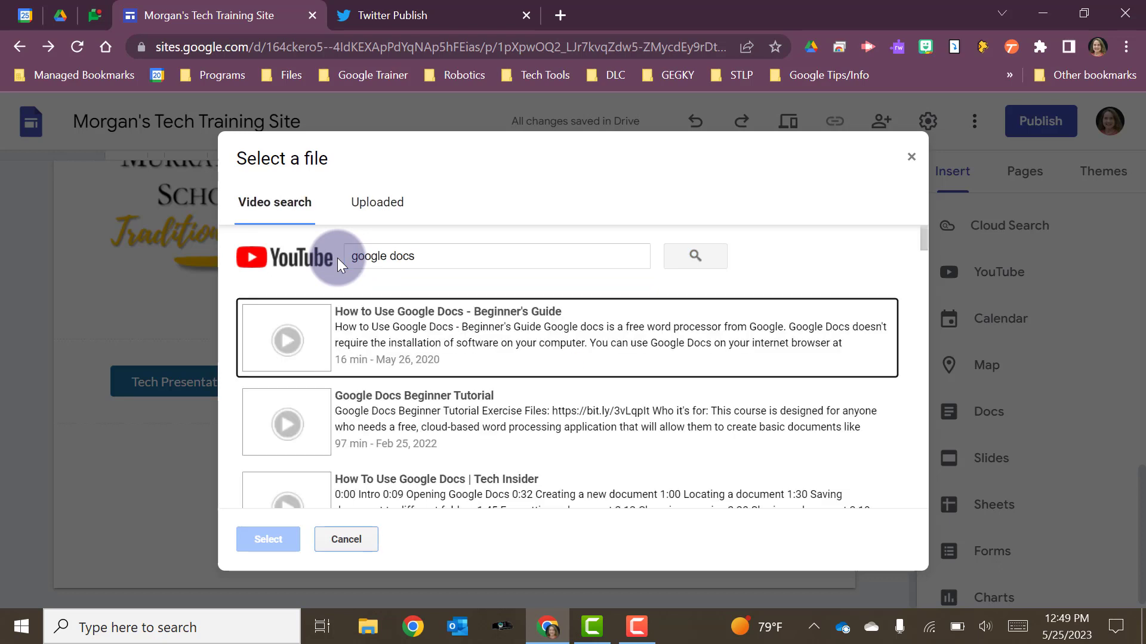
click(416, 339)
click(267, 540)
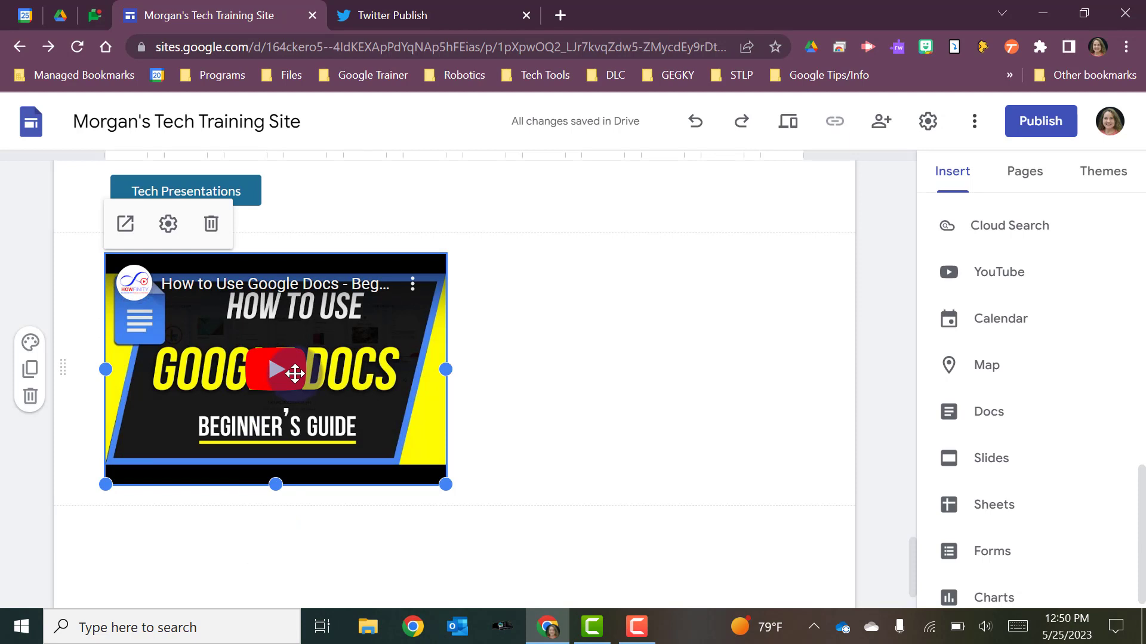
click(741, 350)
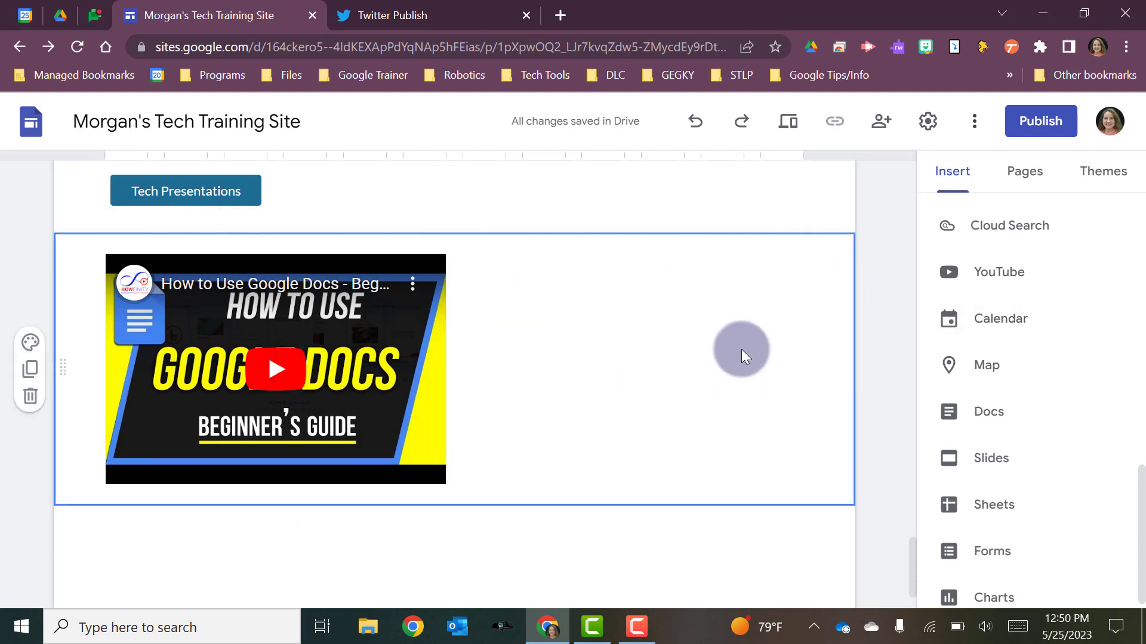
- Look up the street address, choose its match in Murray and insert the map below the Google Docs video
click(967, 362)
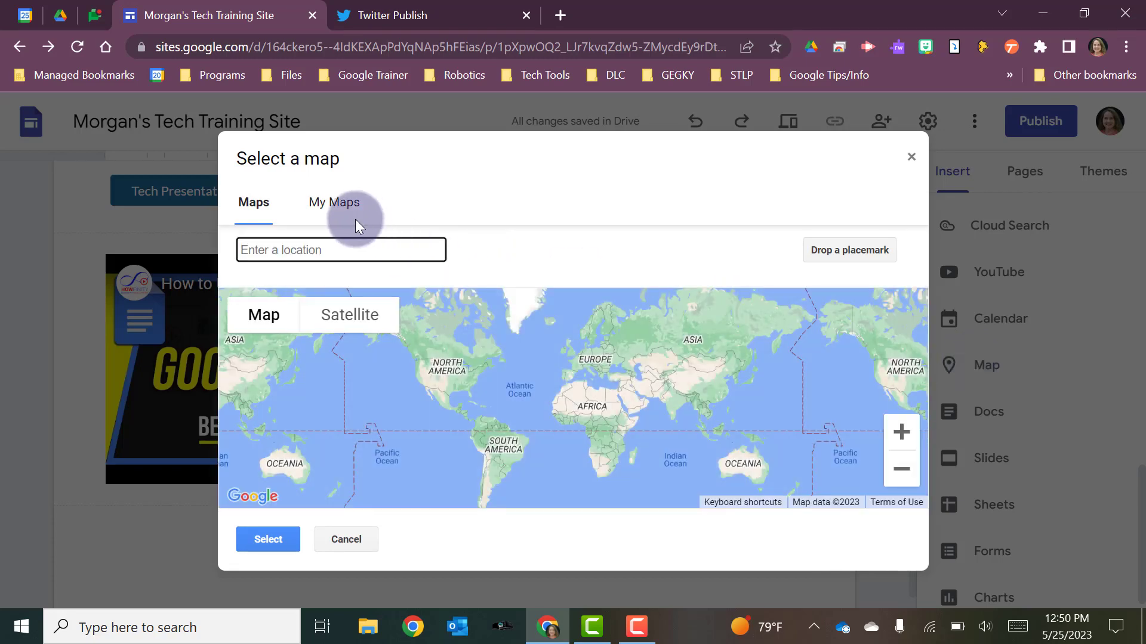
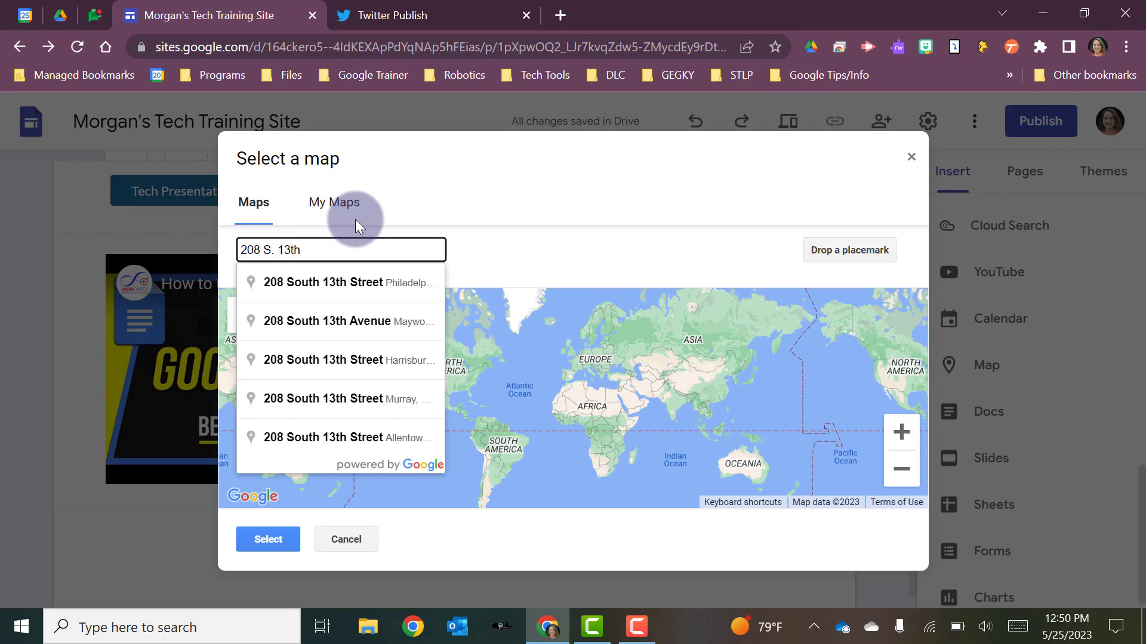
click(355, 403)
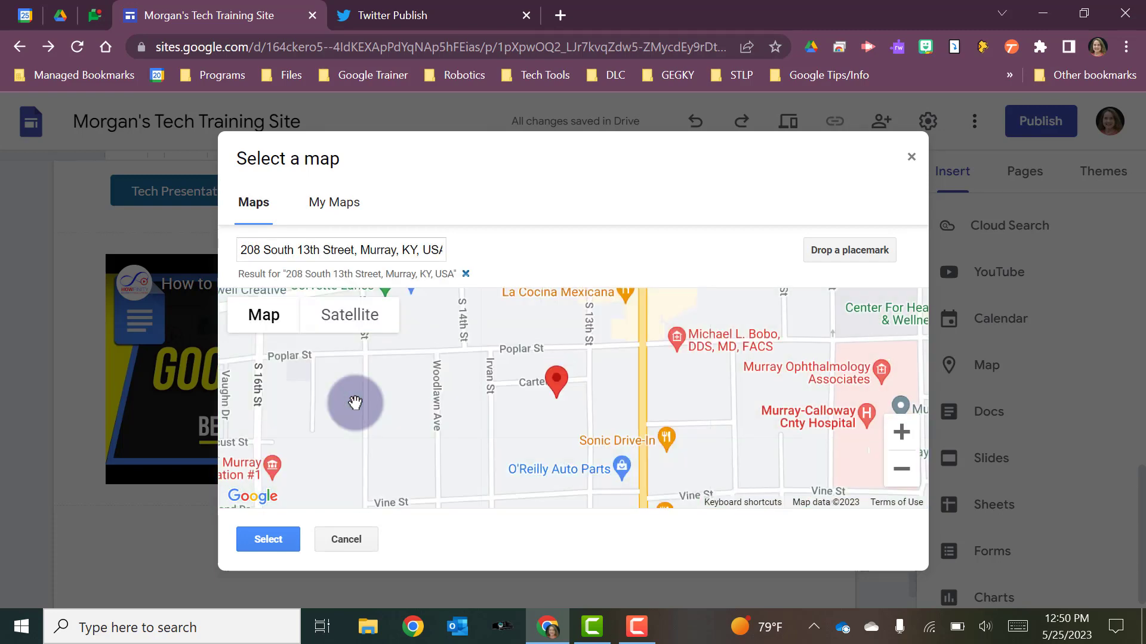
click(276, 540)
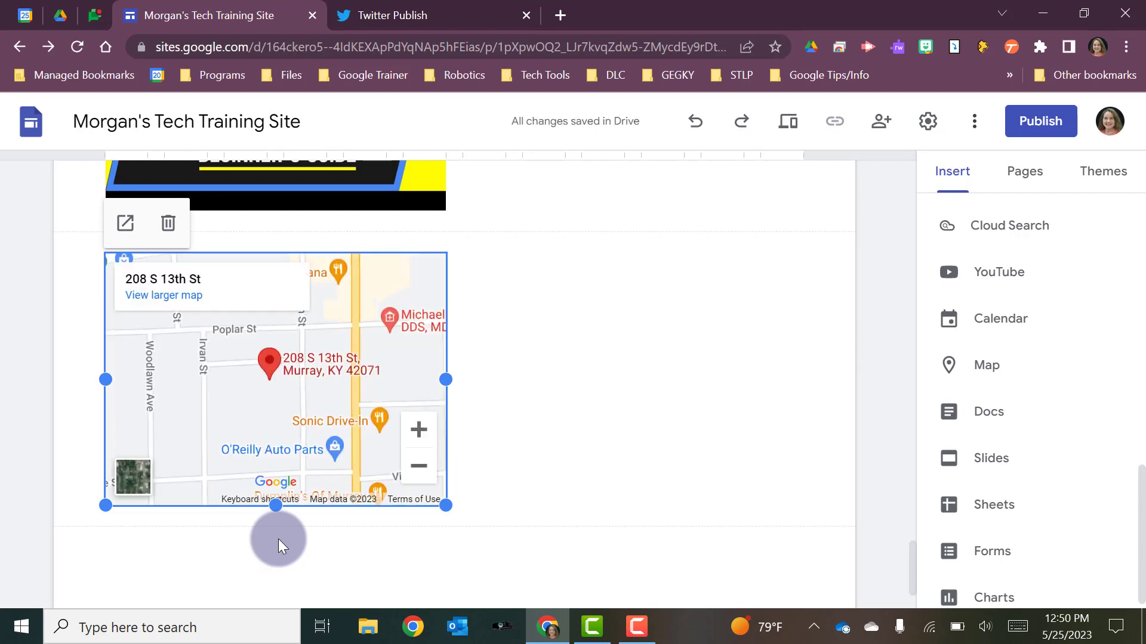
click(635, 485)
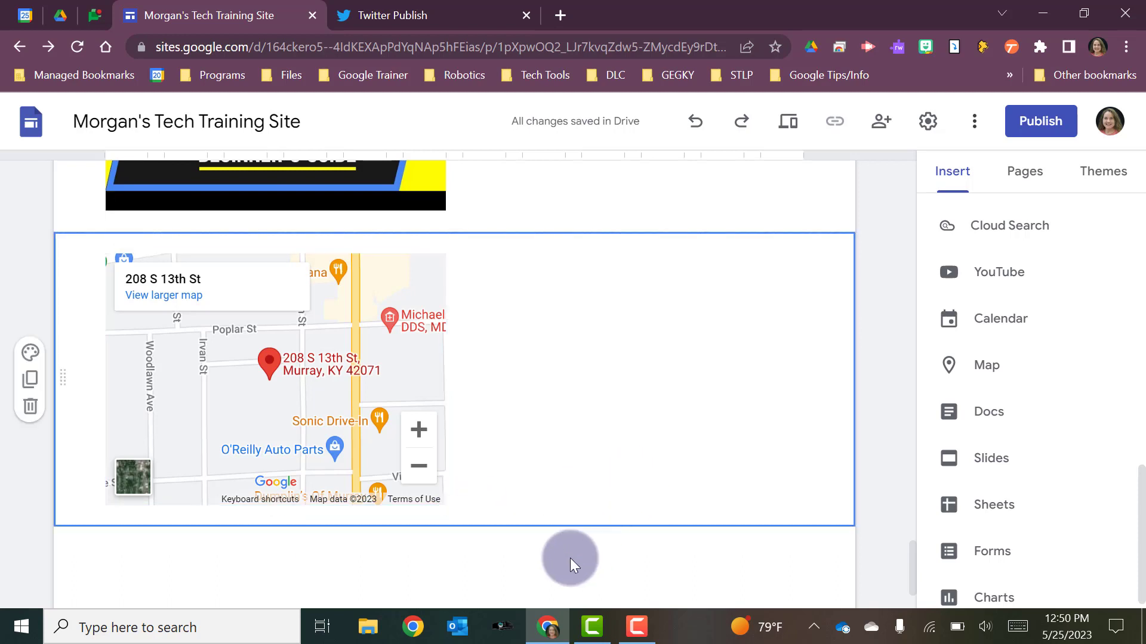
click(537, 576)
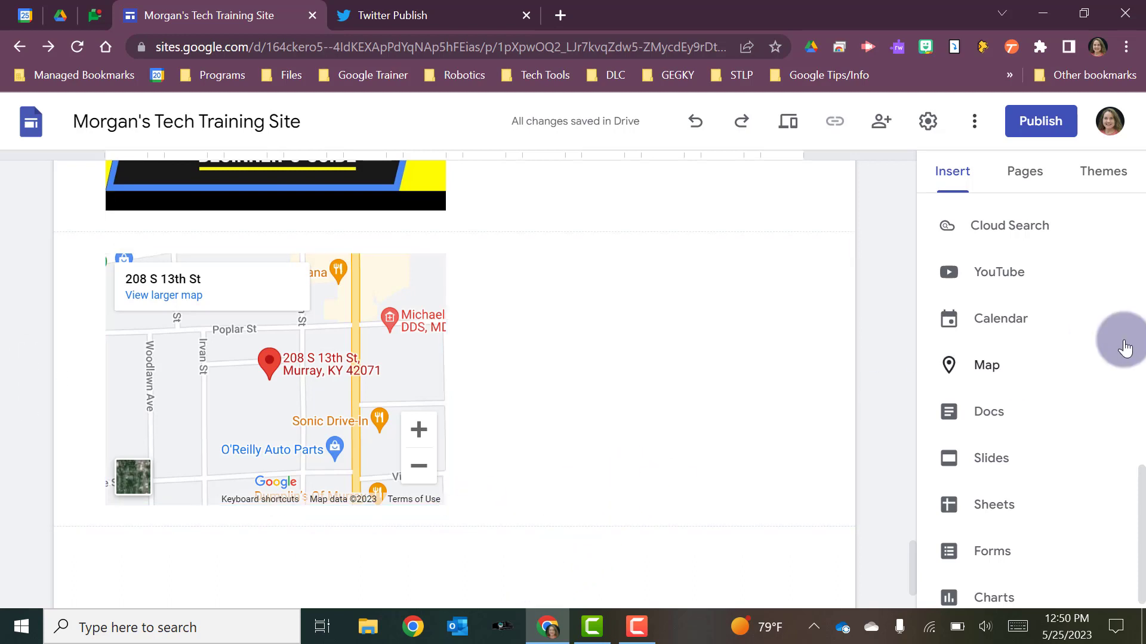
- Insert the "After School Tech Trainings" calendar below the map
click(1000, 332)
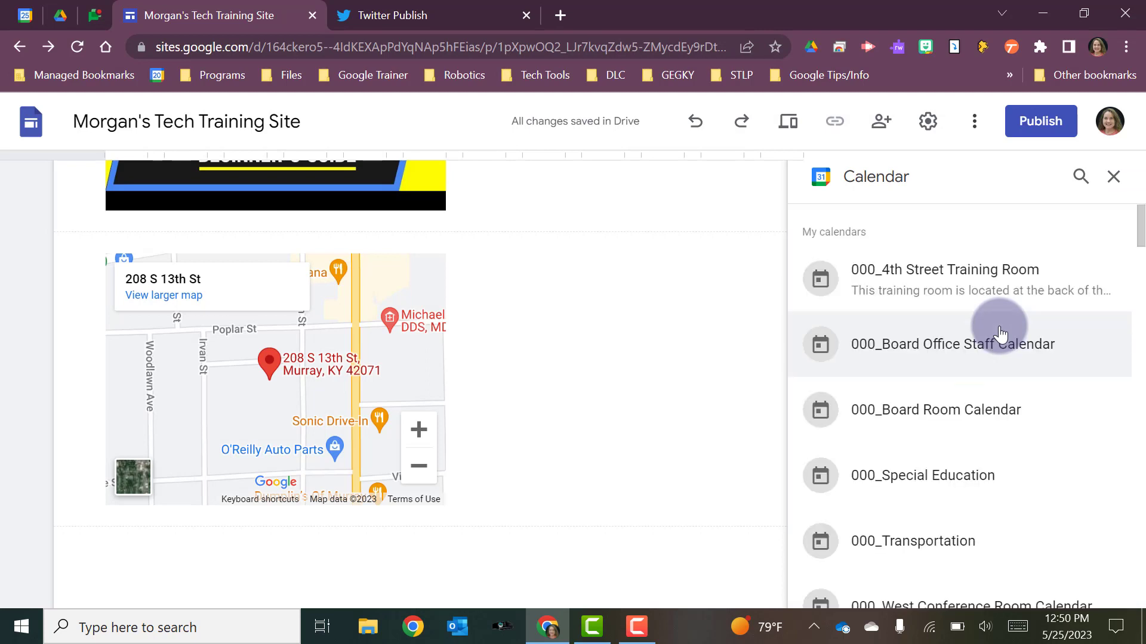
scroll(990, 397, down, 12)
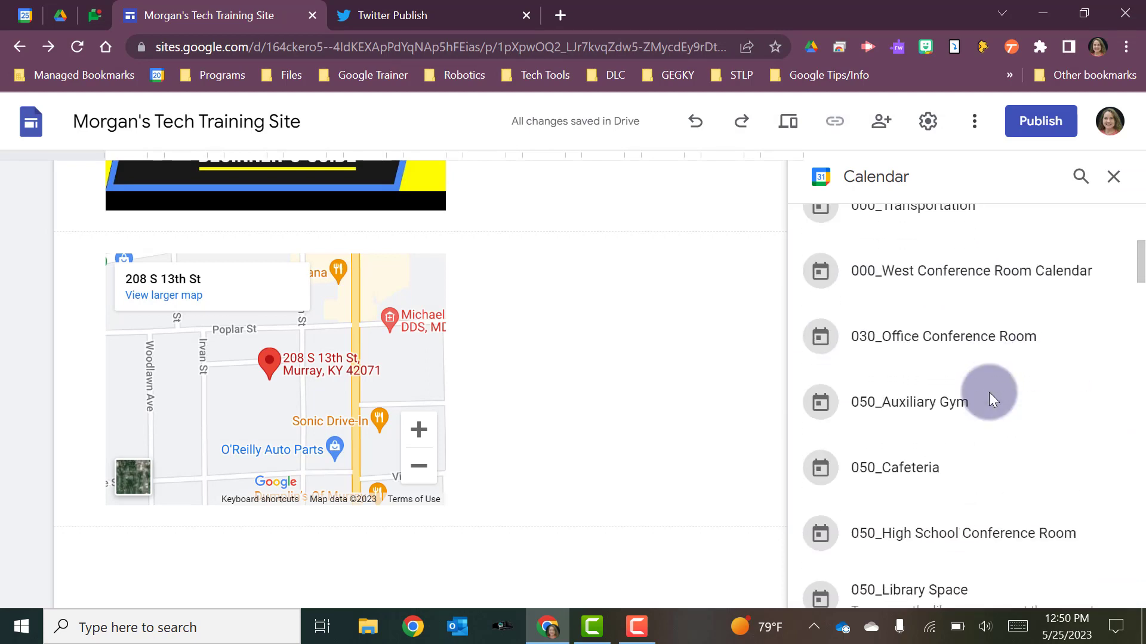
scroll(990, 392, down, 12)
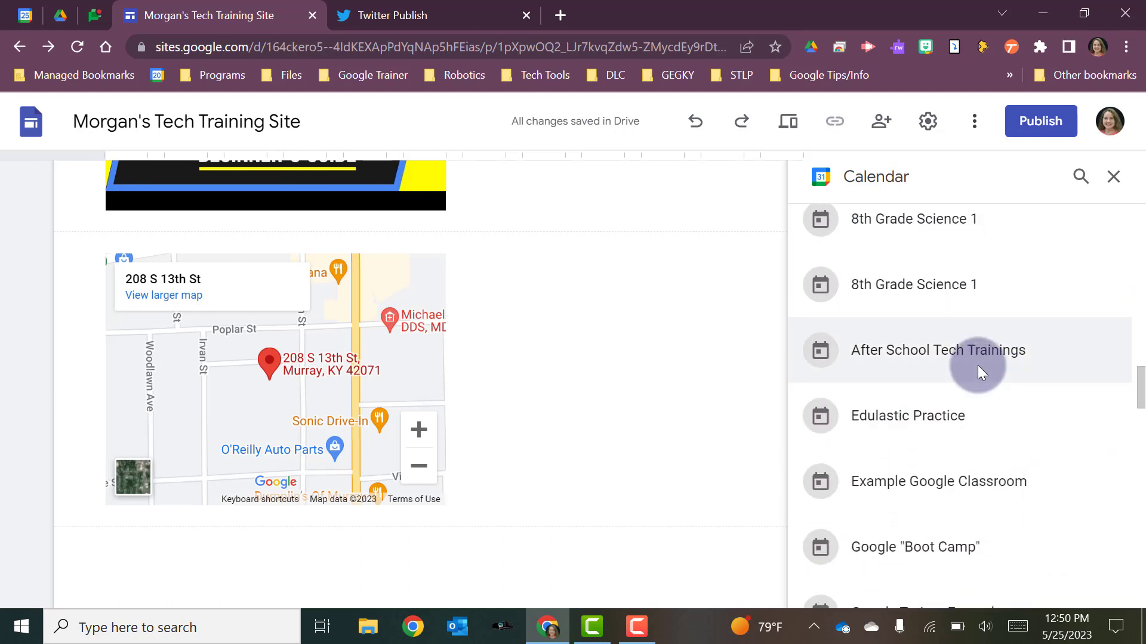
click(978, 364)
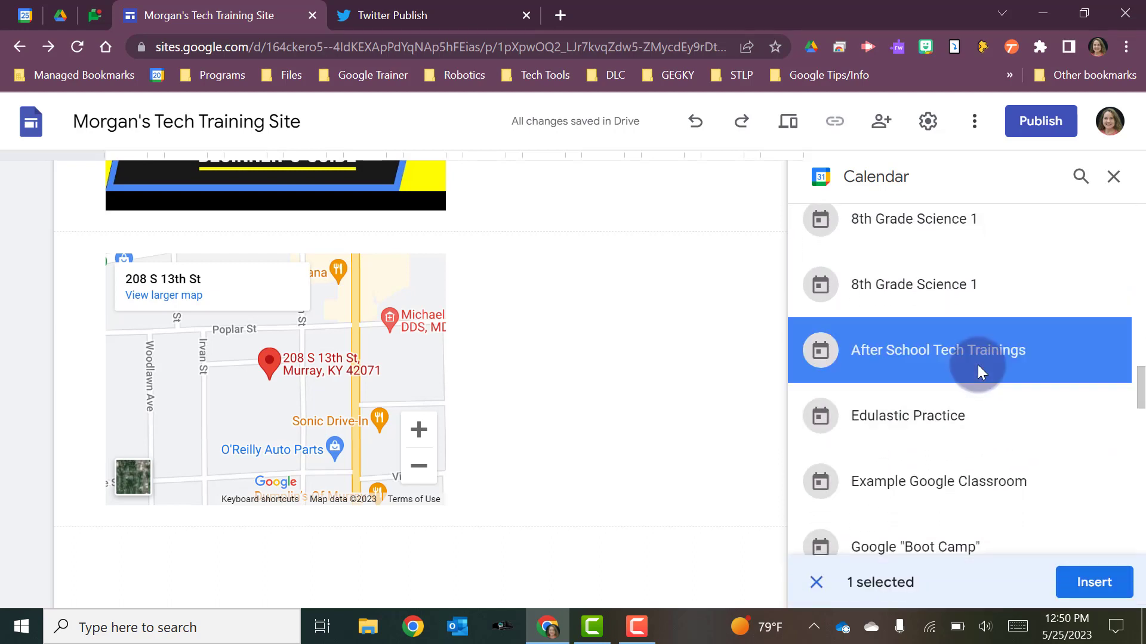
click(1094, 581)
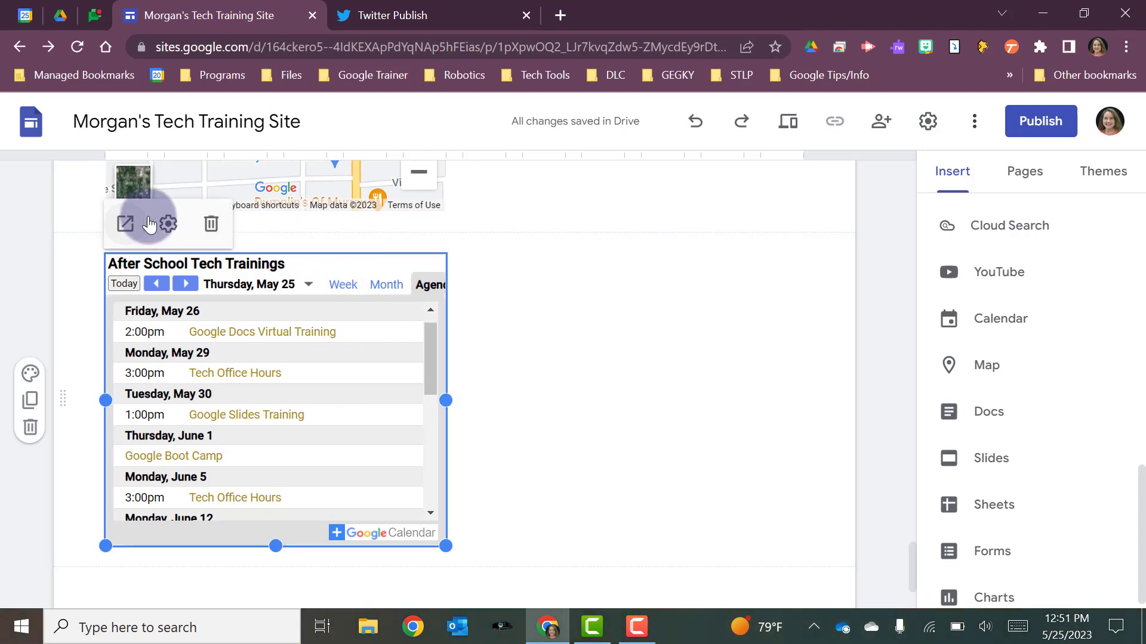
- Set the After School Tech Trainings calendar's view mode to Month
click(169, 226)
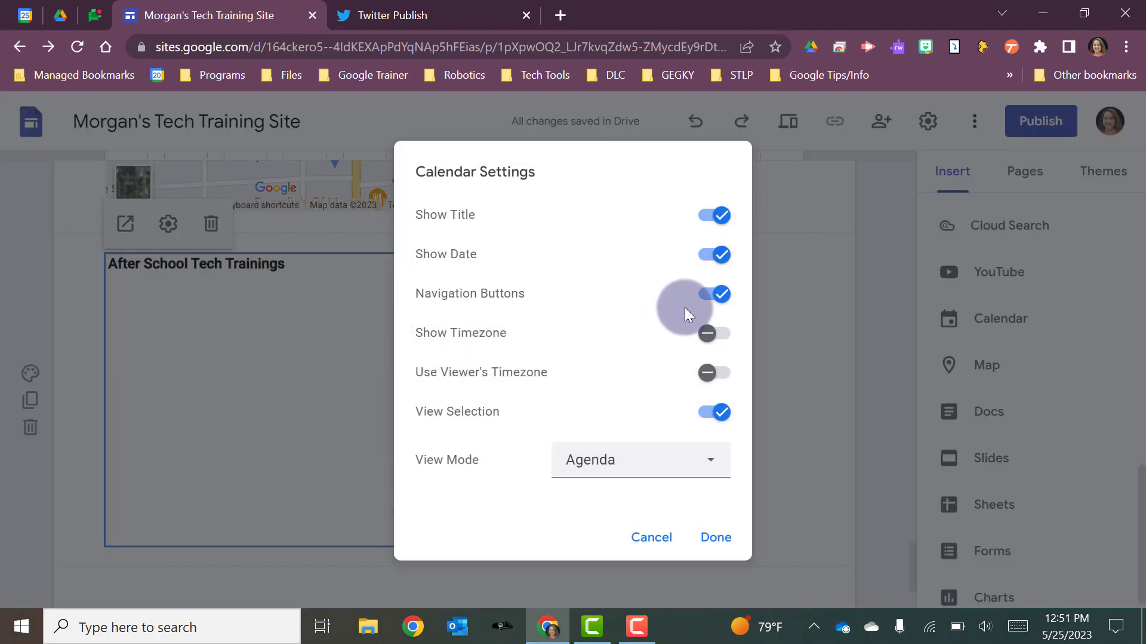
click(713, 466)
click(597, 508)
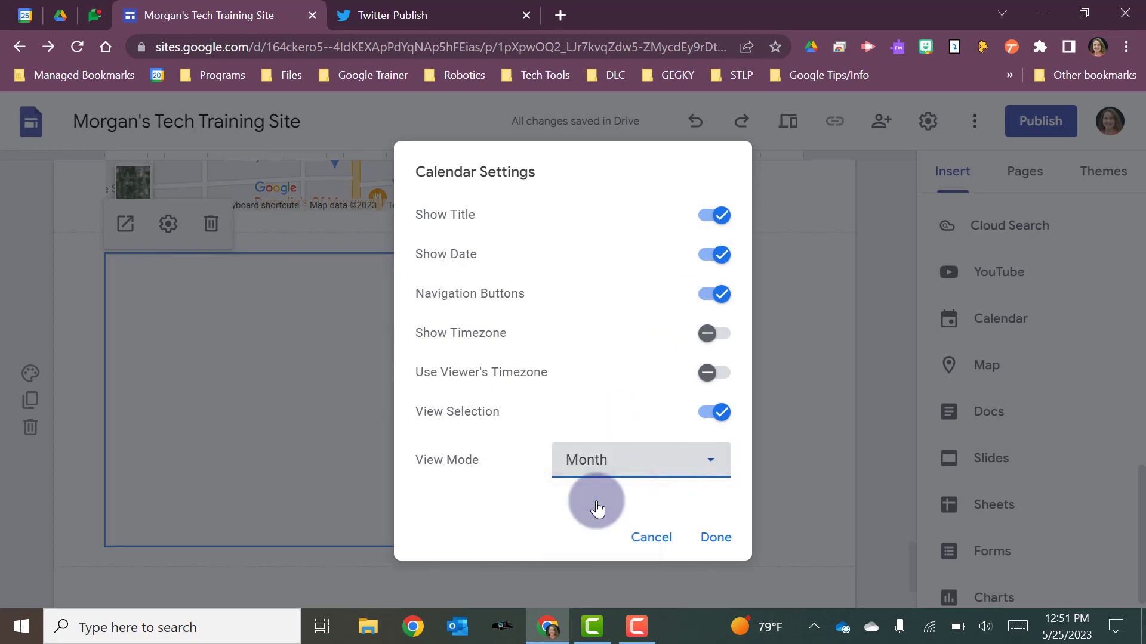
click(716, 538)
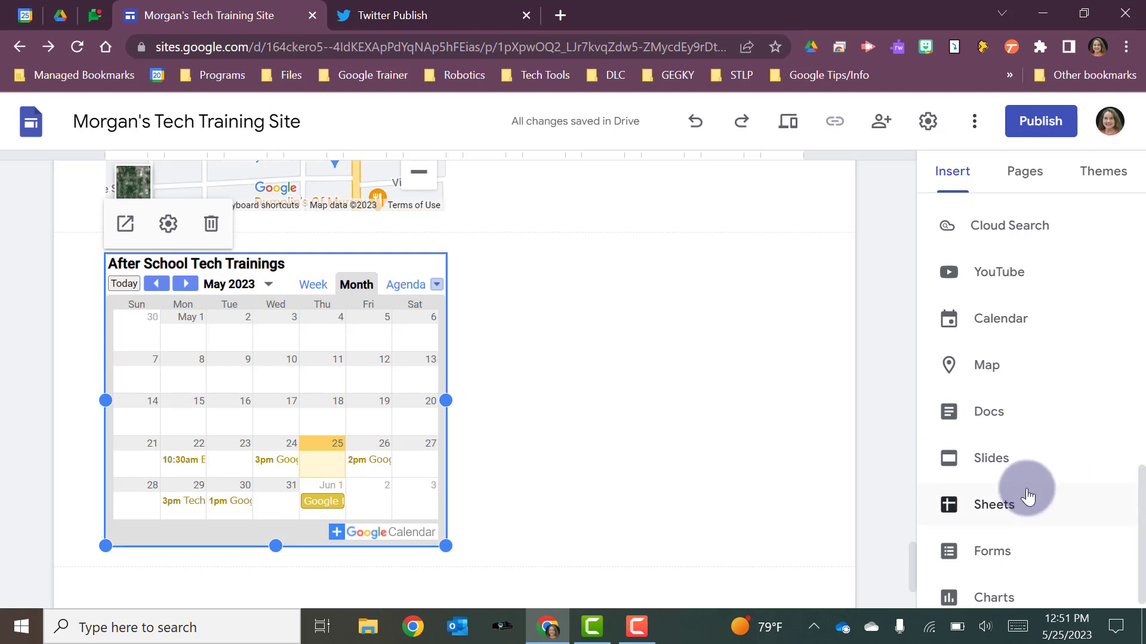
- Insert a three-column content block with image placeholders, headings and text below the calendar, and view the first placeholder's content options
scroll(1022, 494, down, 1)
scroll(1026, 507, up, 1)
scroll(1027, 507, up, 10)
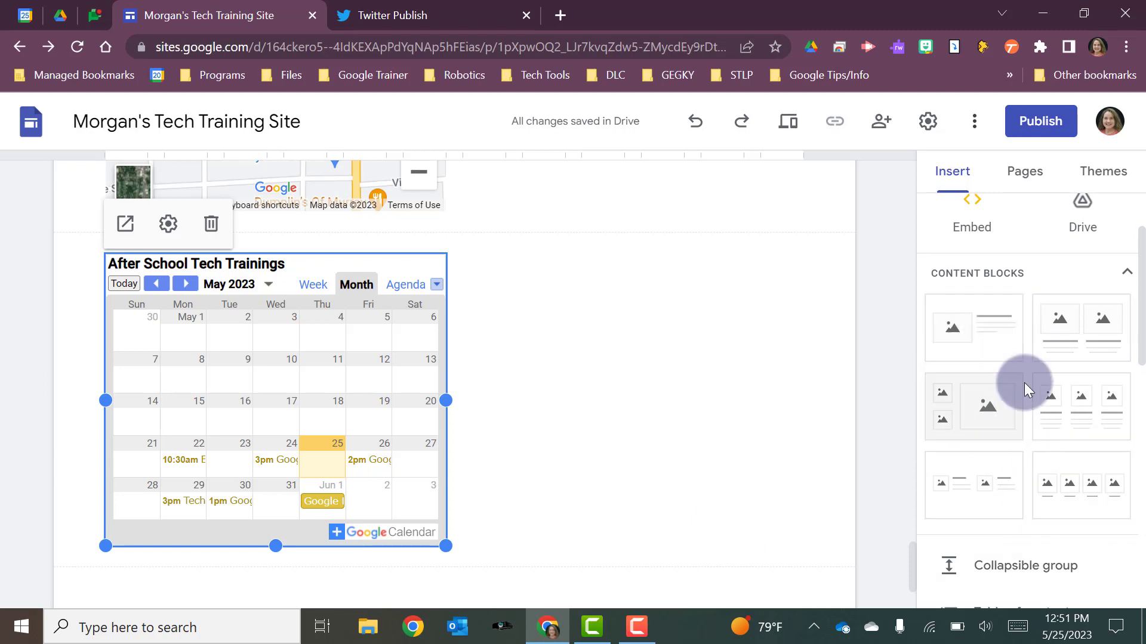
scroll(527, 345, down, 1)
scroll(528, 345, down, 3)
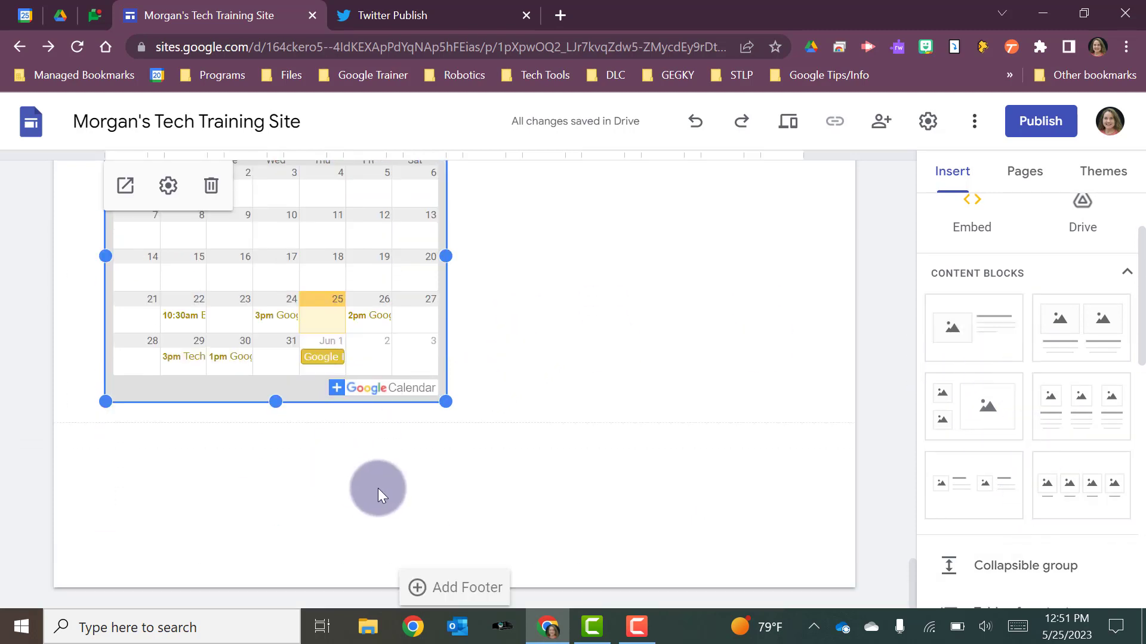
click(399, 500)
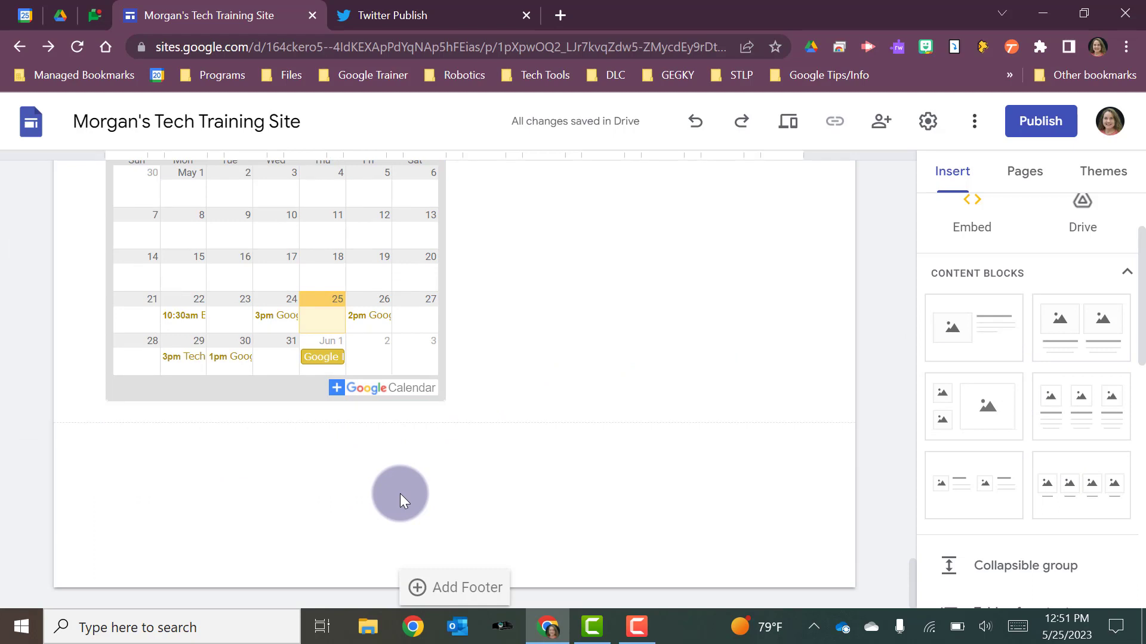
click(1080, 421)
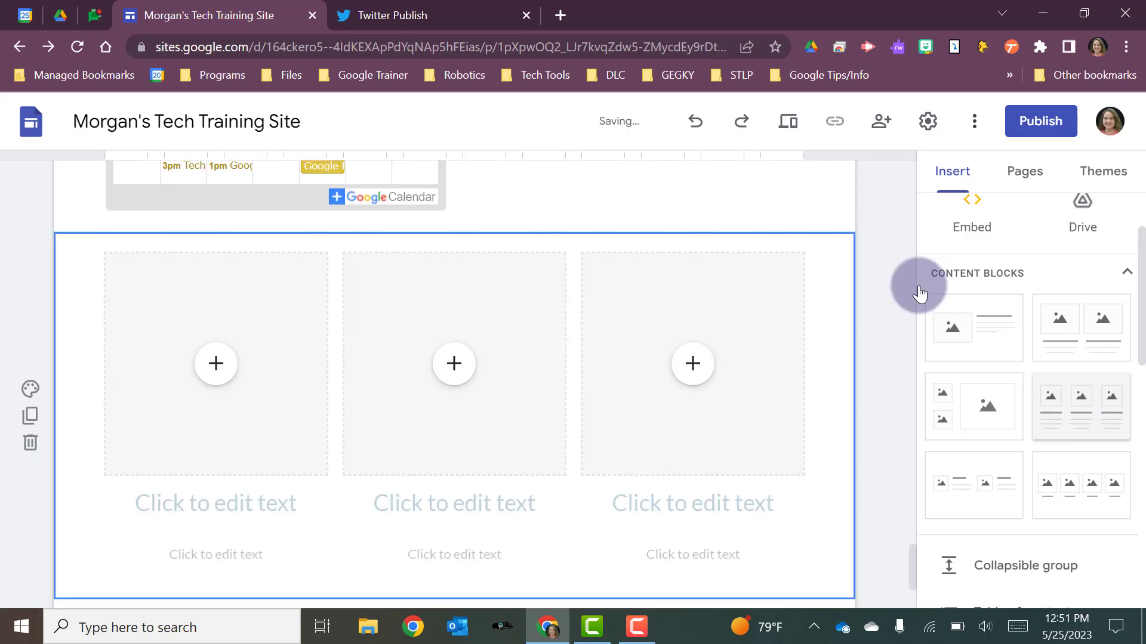
click(535, 440)
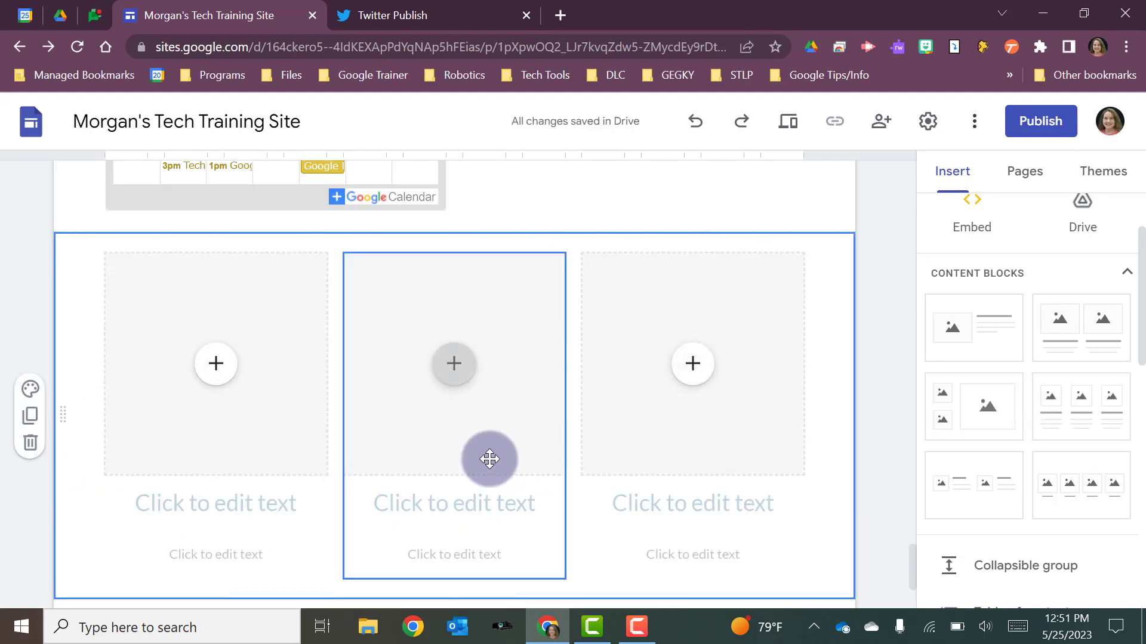
click(218, 369)
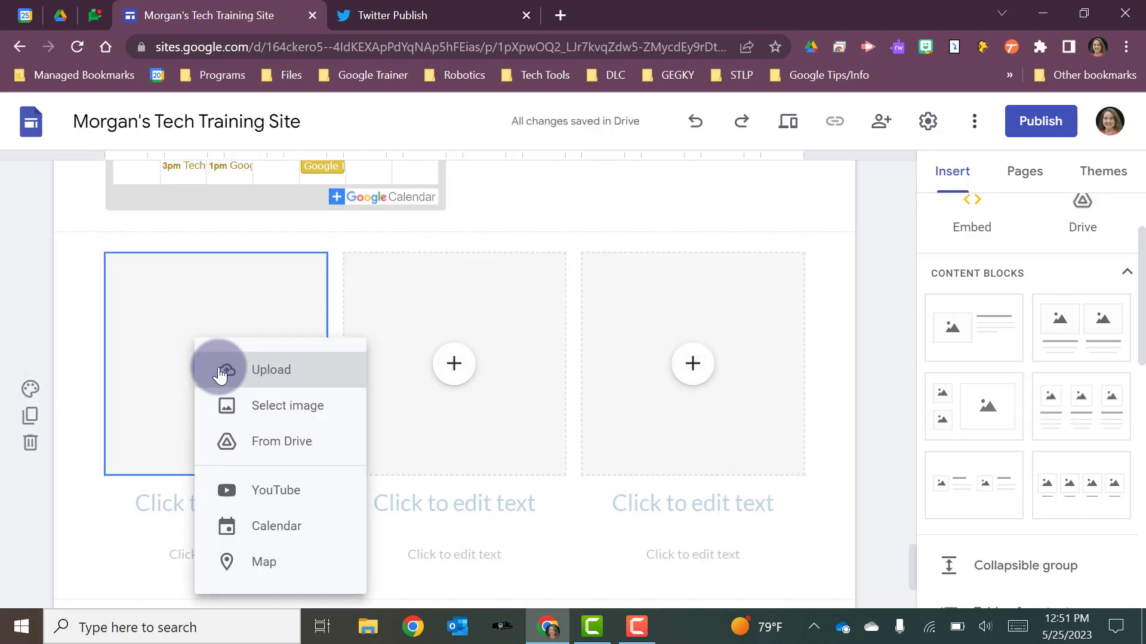
click(162, 518)
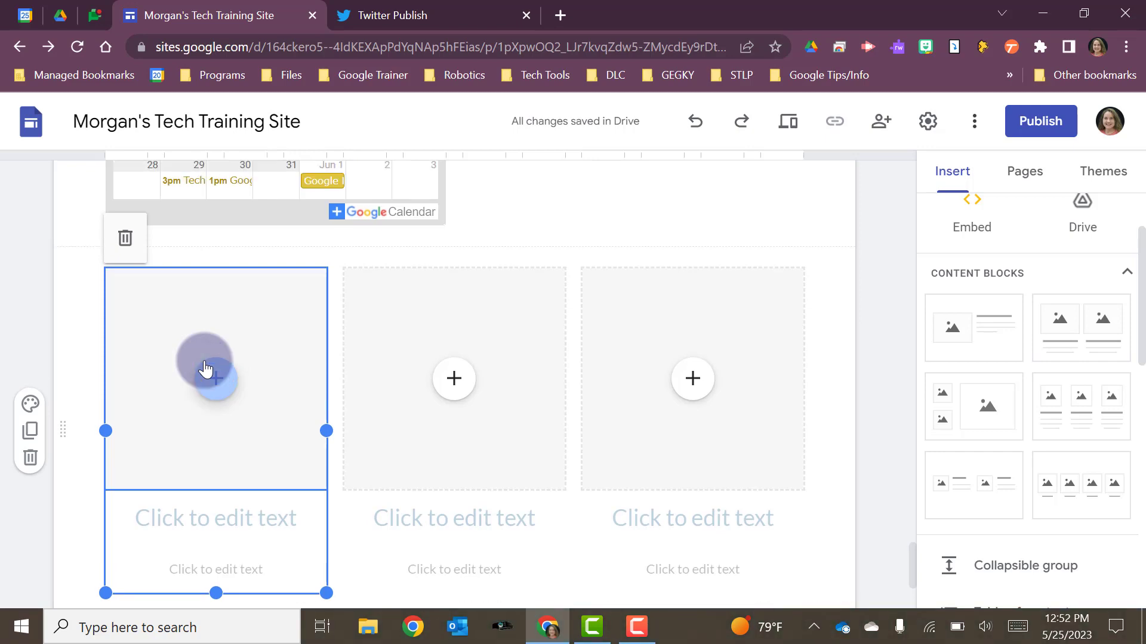
scroll(205, 368, up, 10)
scroll(205, 368, up, 10)
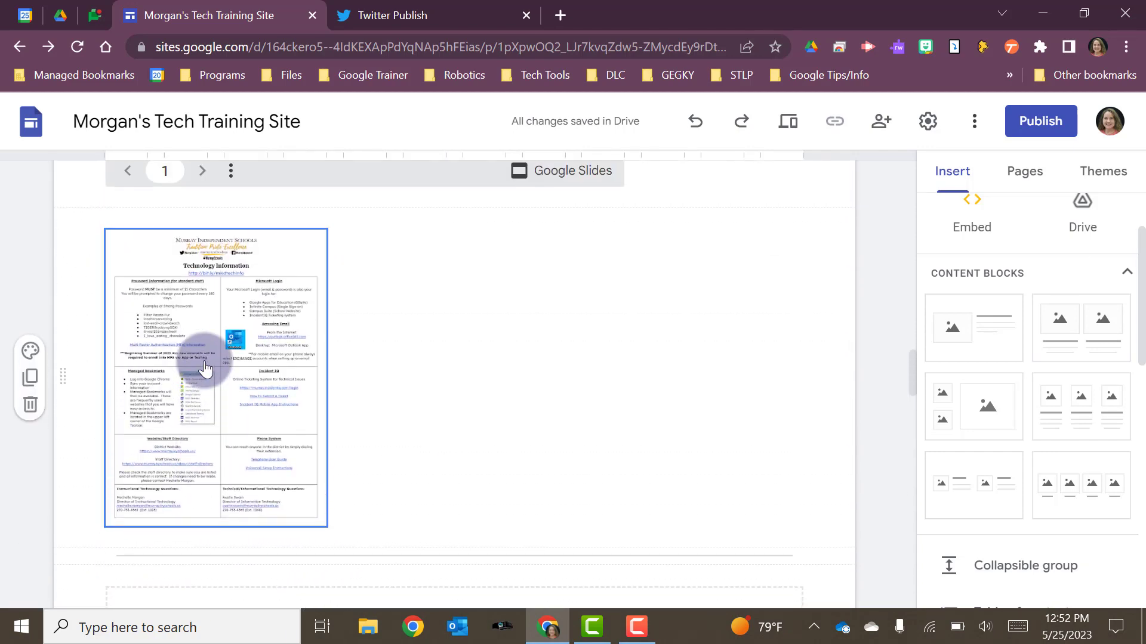
scroll(238, 391, up, 4)
click(312, 297)
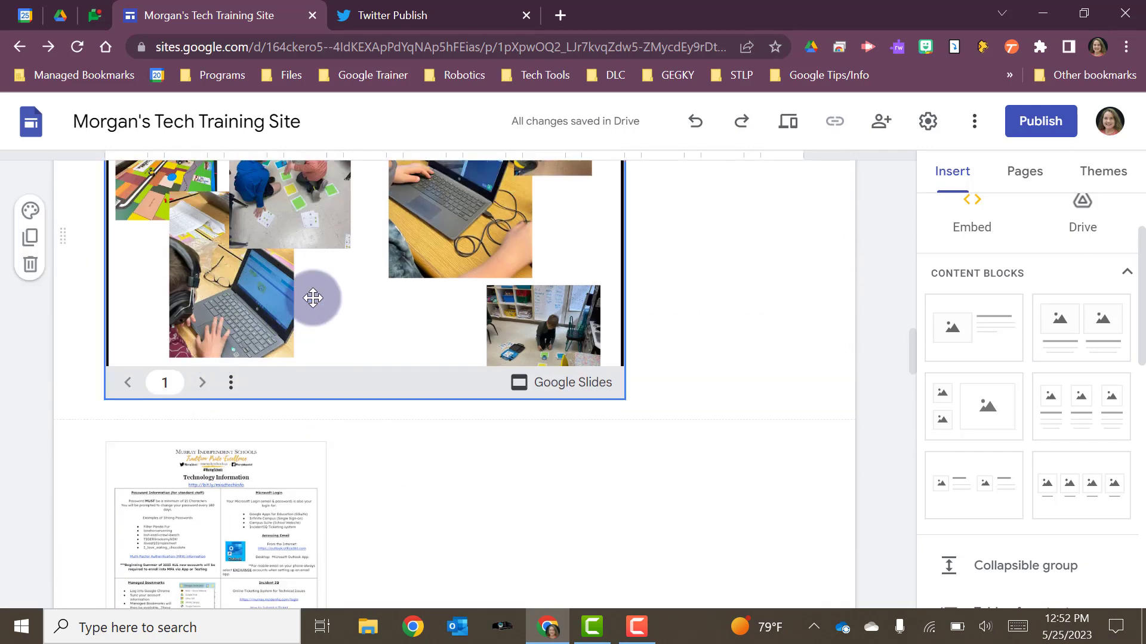
click(528, 453)
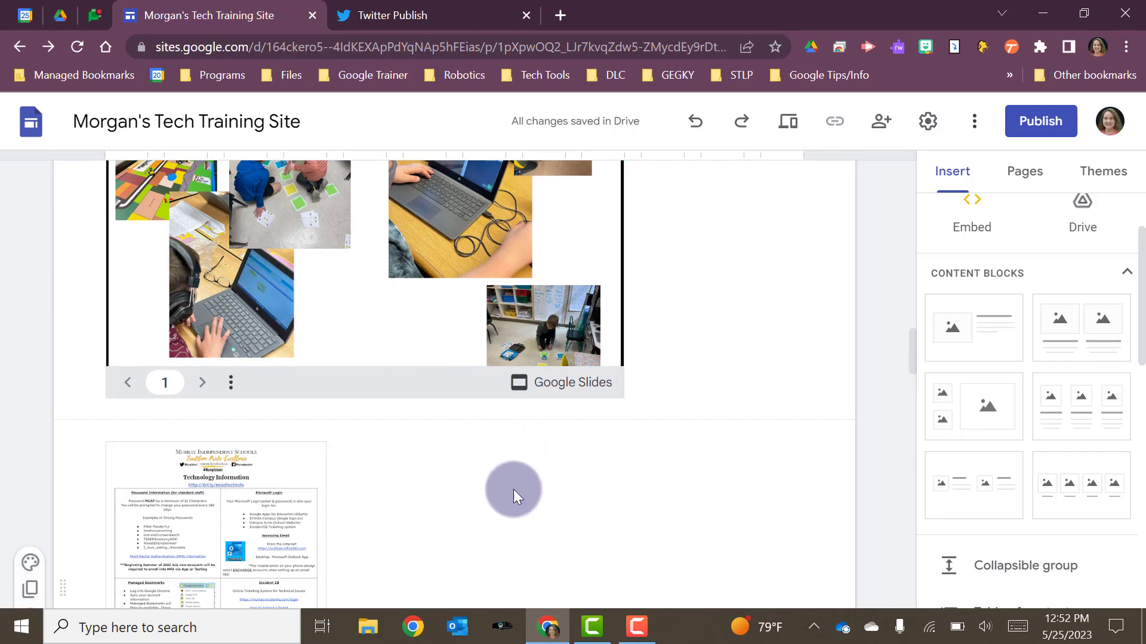